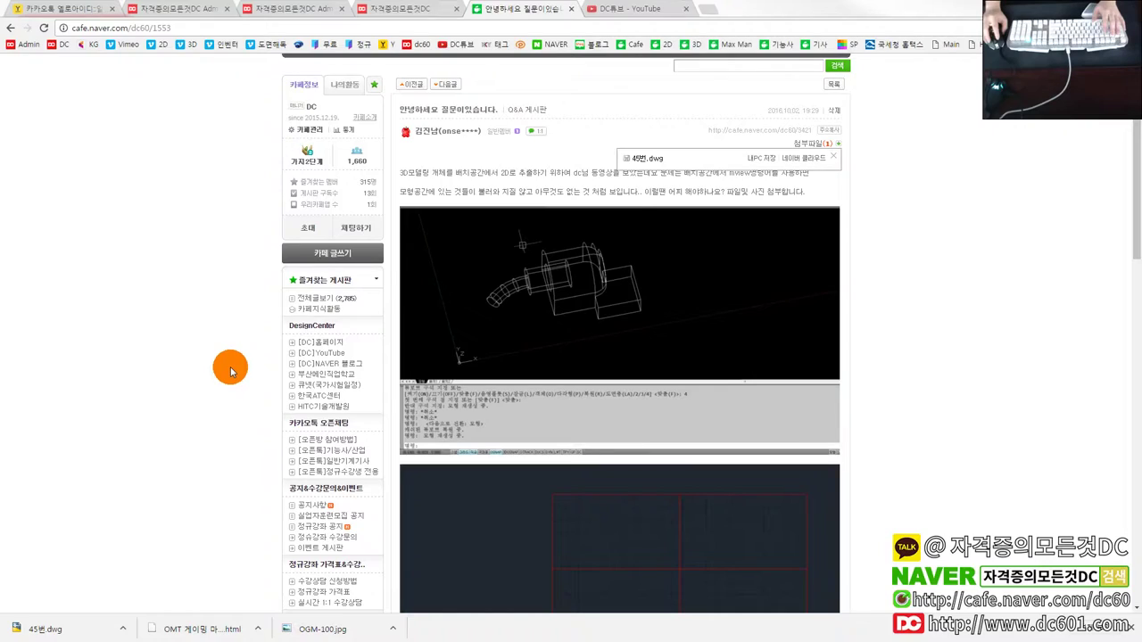
# Scroll through the Naver Cafe Q&A post to reach the 45번.dwg attachment.
pyautogui.scroll(3, 861, 428)
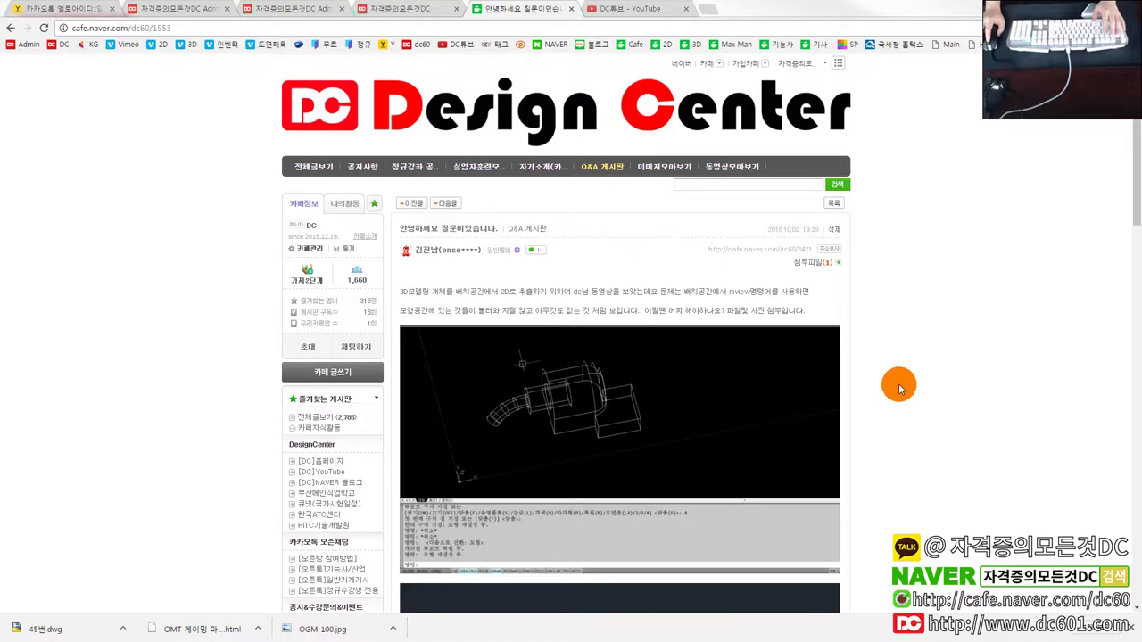
pyautogui.scroll(-1, 900, 388)
pyautogui.scroll(-2, 897, 388)
pyautogui.scroll(-2, 841, 396)
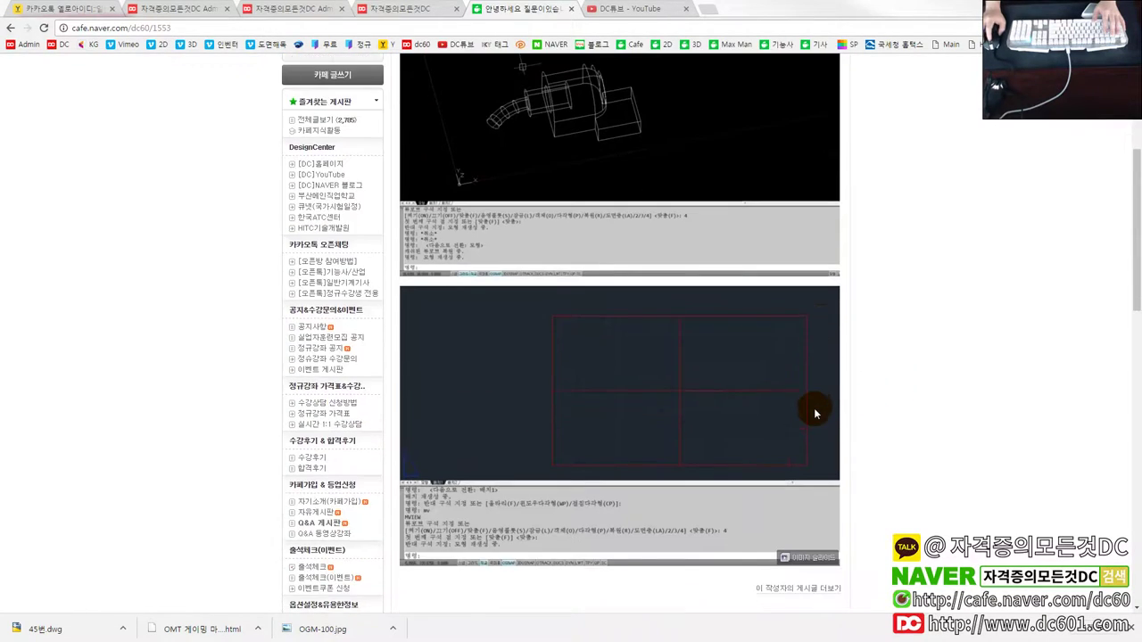
pyautogui.scroll(-1, 812, 408)
pyautogui.scroll(-1, 827, 395)
pyautogui.scroll(4, 862, 400)
pyautogui.scroll(3, 866, 400)
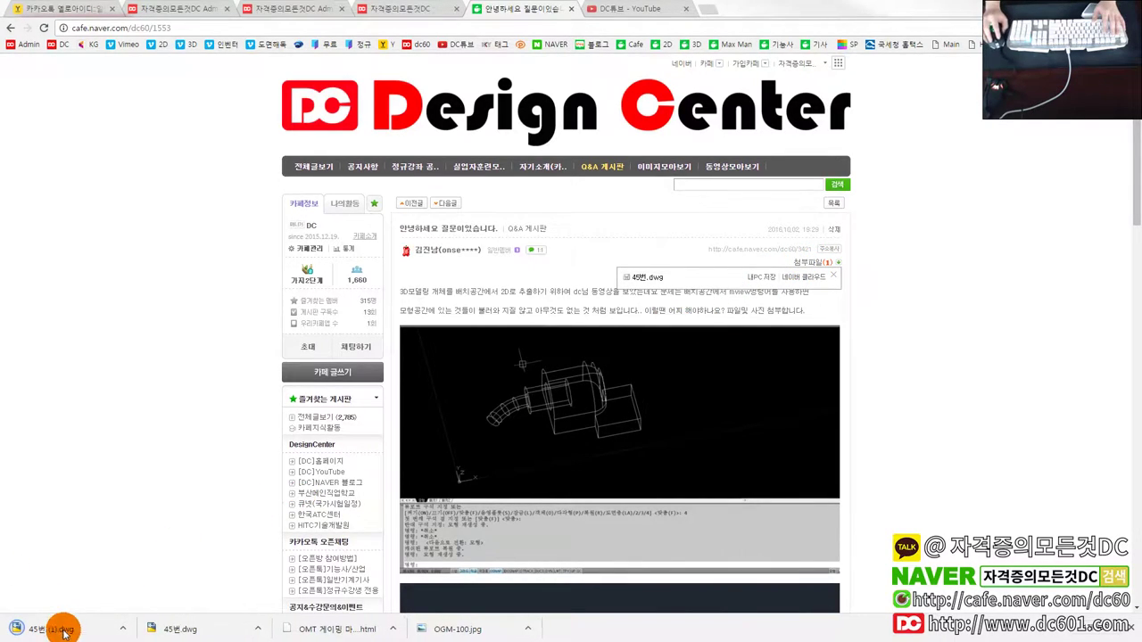
# Open the downloaded 45번 (1).dwg and switch to the top view.
pyautogui.click(64, 631)
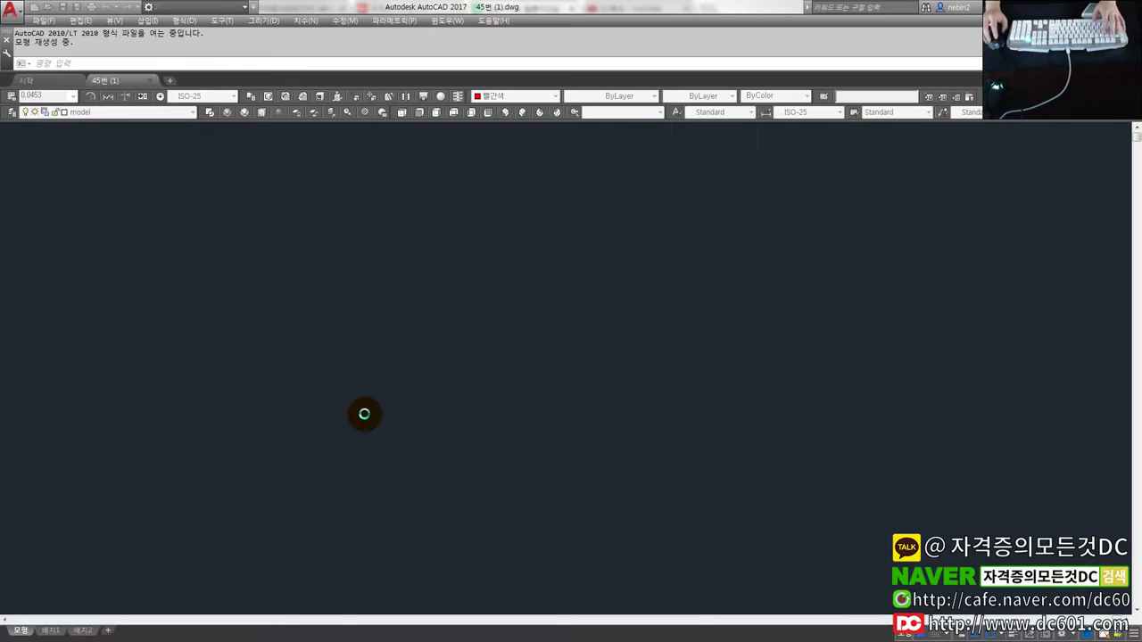
pyautogui.scroll(-2, 427, 435)
pyautogui.write('t')
pyautogui.press('Return')
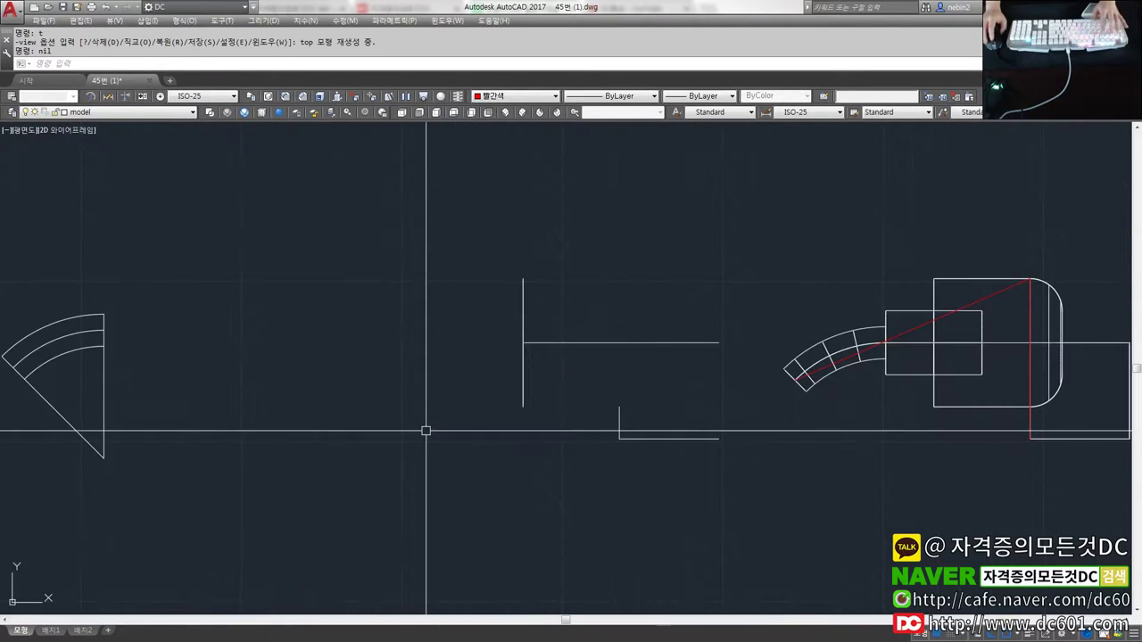
# Erase the stray lines in the middle of the model.
pyautogui.write('e')
pyautogui.press('Return')
pyautogui.click(604, 487)
pyautogui.click(436, 339)
pyautogui.press('Return')
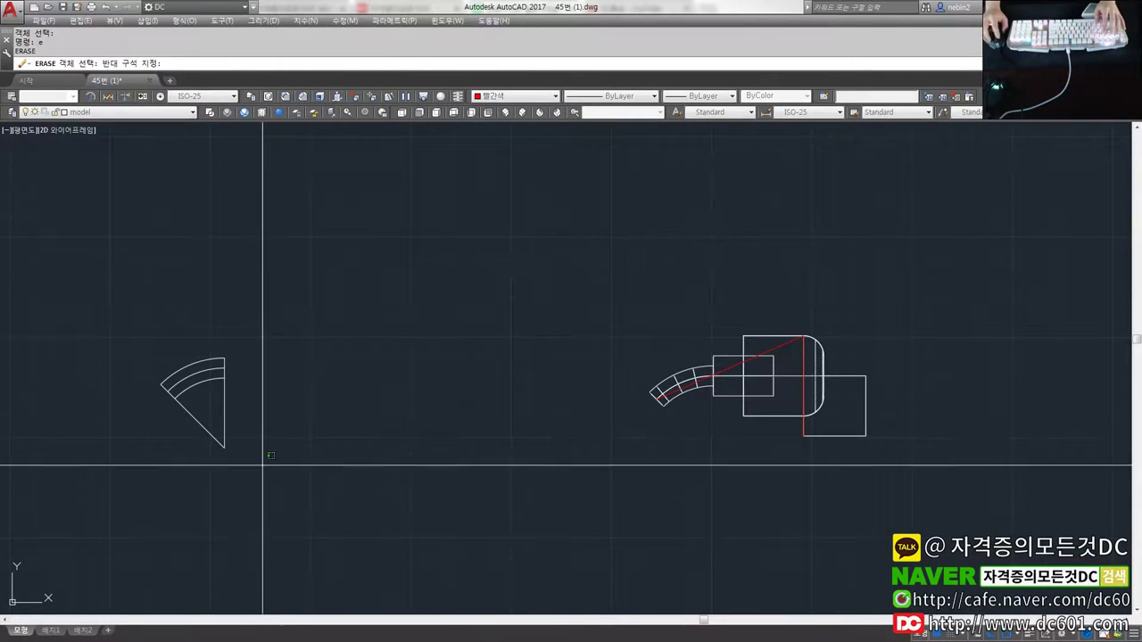
pyautogui.press('Return')
# Move the whole model from its base point to the origin, with ortho turned off.
pyautogui.scroll(-1, 362, 415)
pyautogui.scroll(-3, 428, 393)
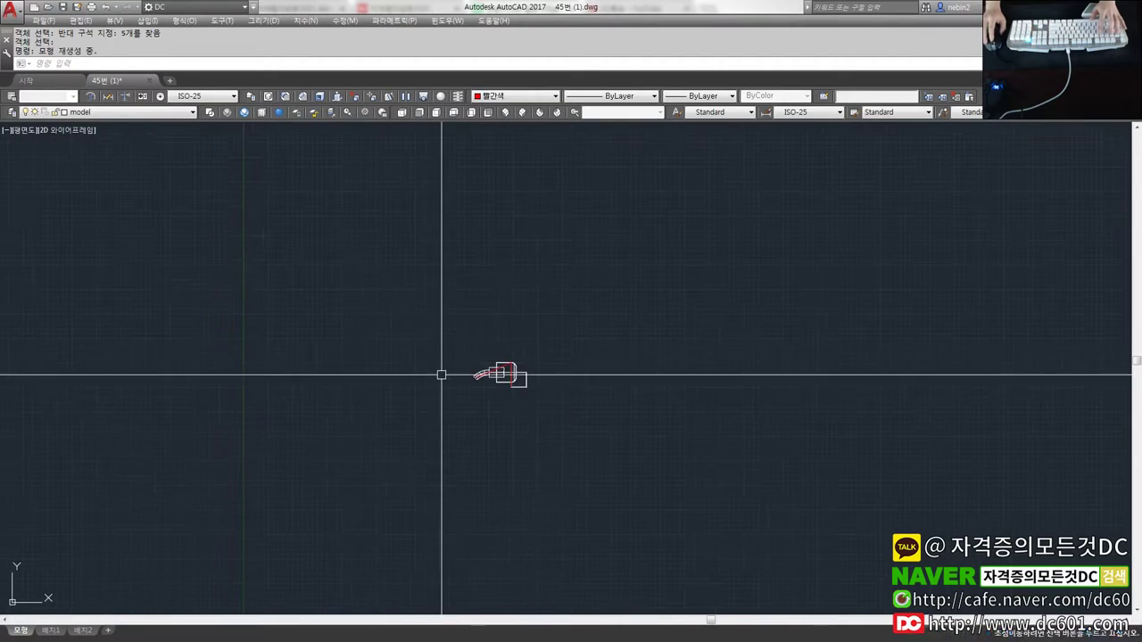
pyautogui.write('m')
pyautogui.press('Return')
pyautogui.click(536, 427)
pyautogui.click(494, 339)
pyautogui.press('Return')
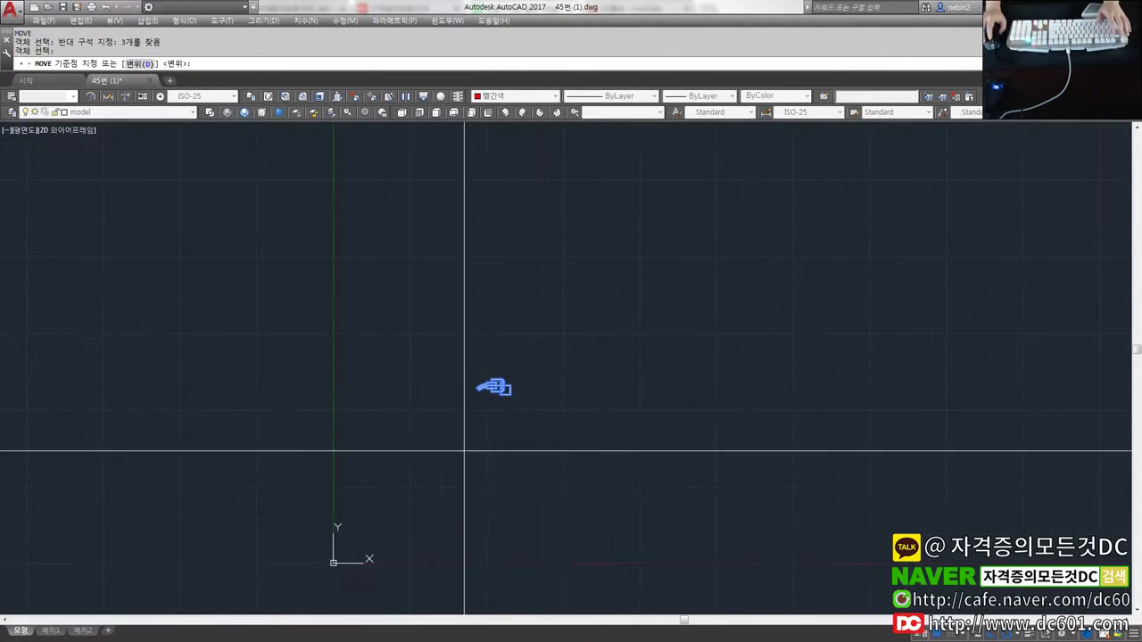
pyautogui.scroll(2, 501, 369)
pyautogui.scroll(-2, 491, 373)
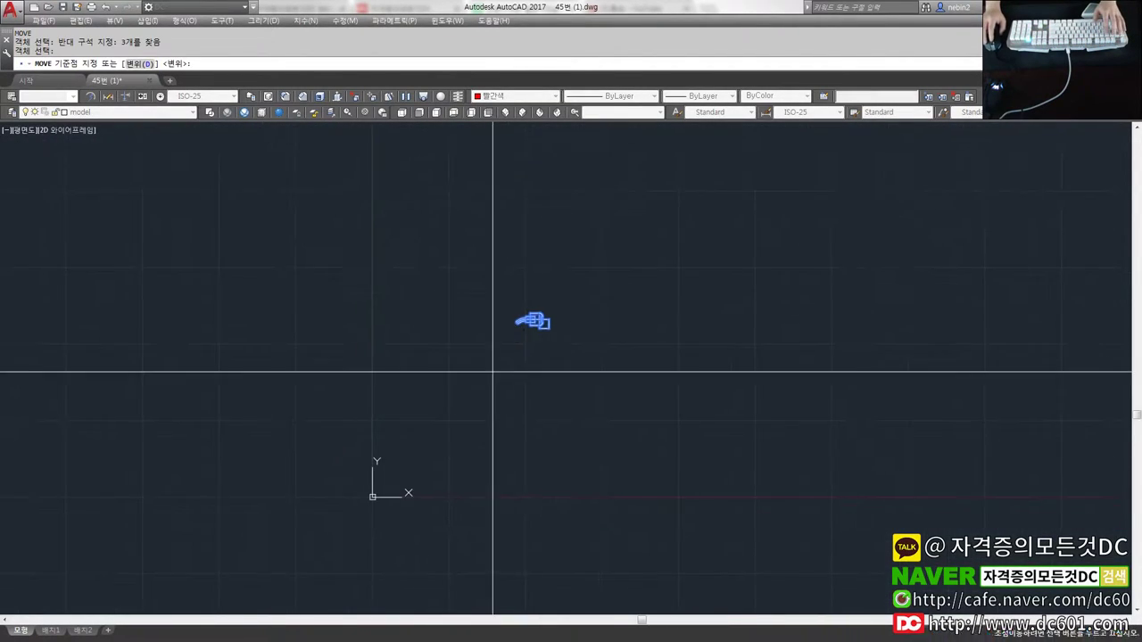
pyautogui.click(531, 313)
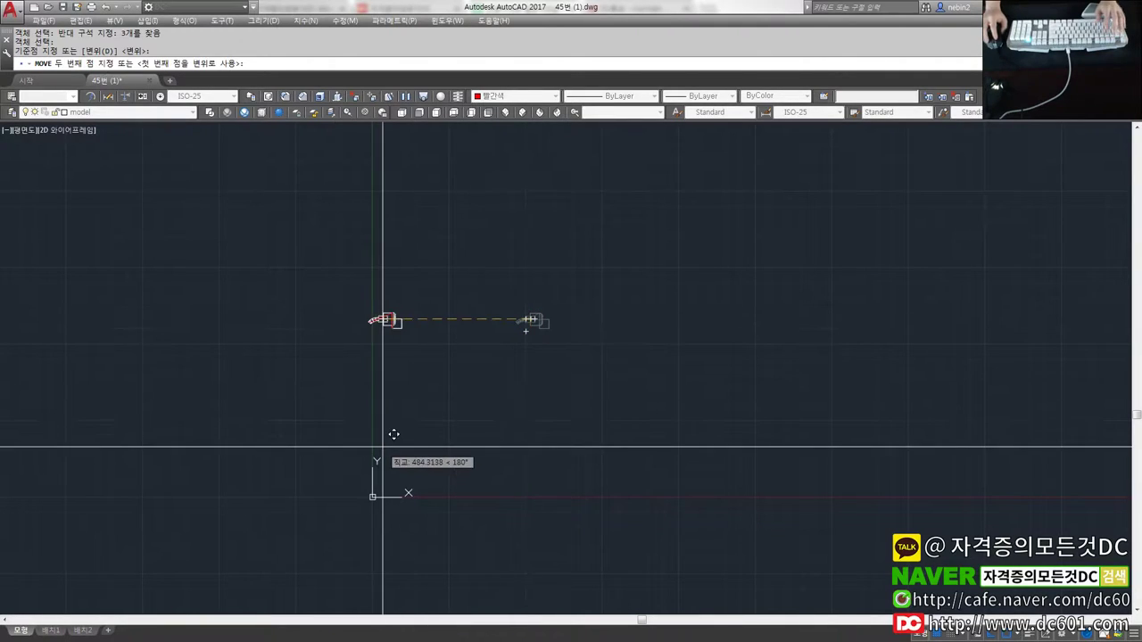
pyautogui.press('F8')
pyautogui.click(383, 482)
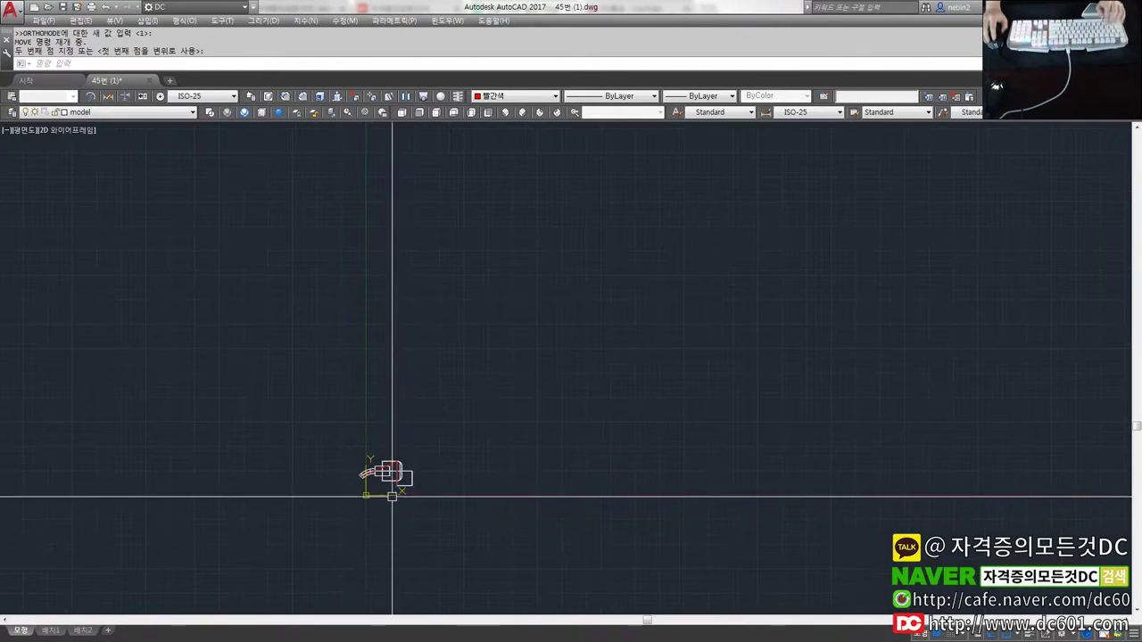
# Zoom to show the entire drawing, then switch to layout 배치1.
pyautogui.write('z')
pyautogui.press('Return')
pyautogui.write('a')
pyautogui.press('Return')
pyautogui.moveTo(339, 519); pyautogui.dragTo(476, 426, button='middle')
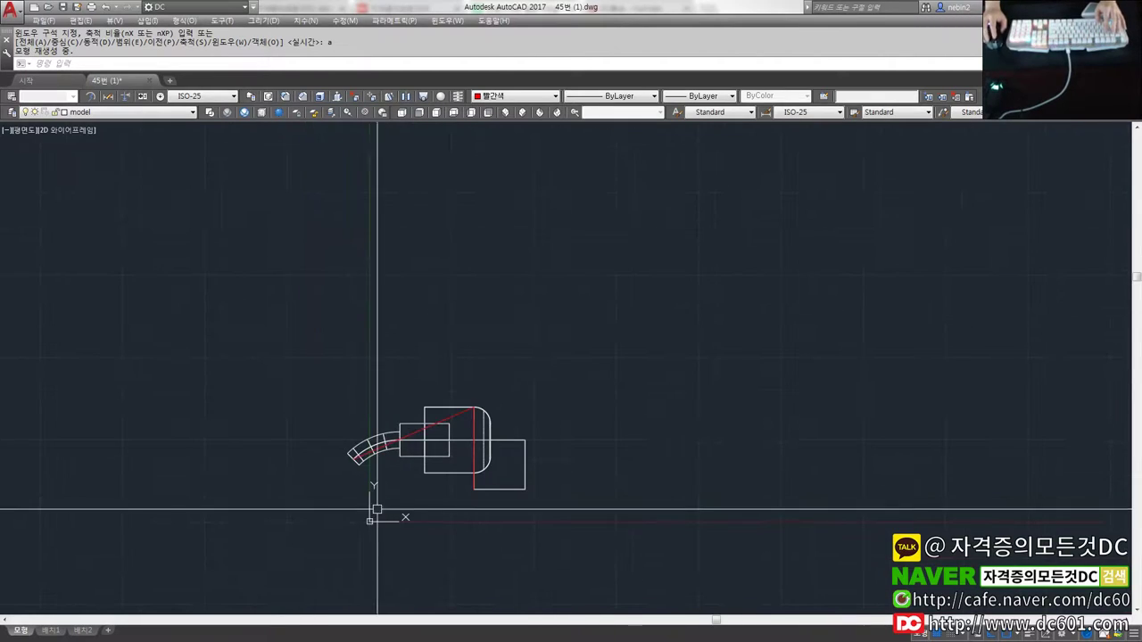
pyautogui.click(48, 632)
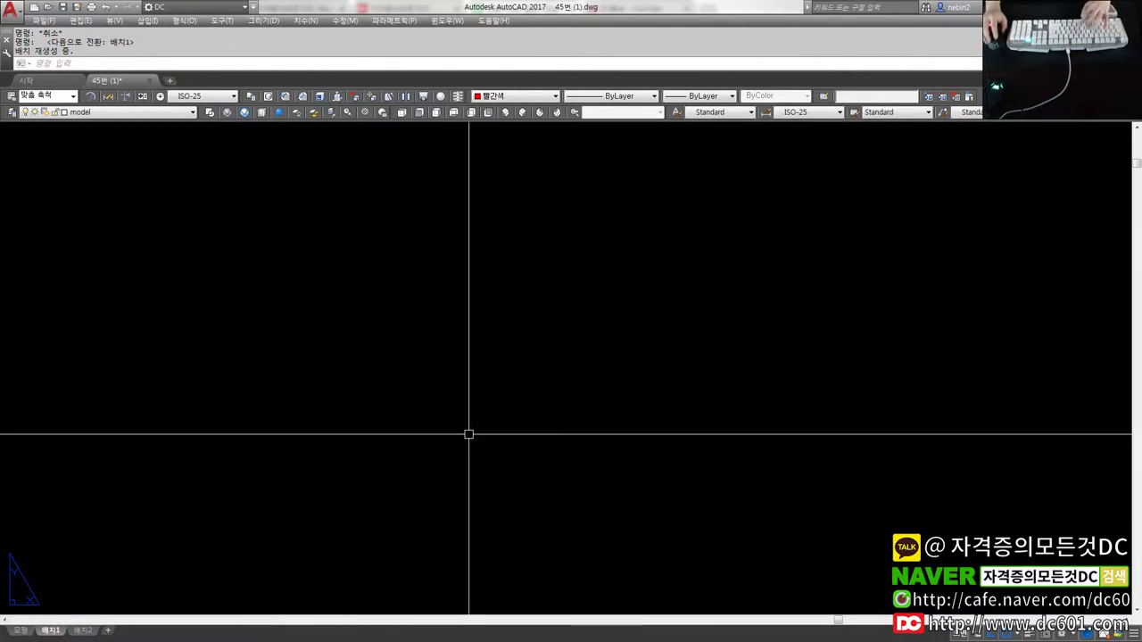
# Create four layout viewports with MV, fitted to the sheet.
pyautogui.write('mv')
pyautogui.press('Return')
pyautogui.write('4')
pyautogui.press('Return')
pyautogui.click(387, 464)
pyautogui.click(699, 244)
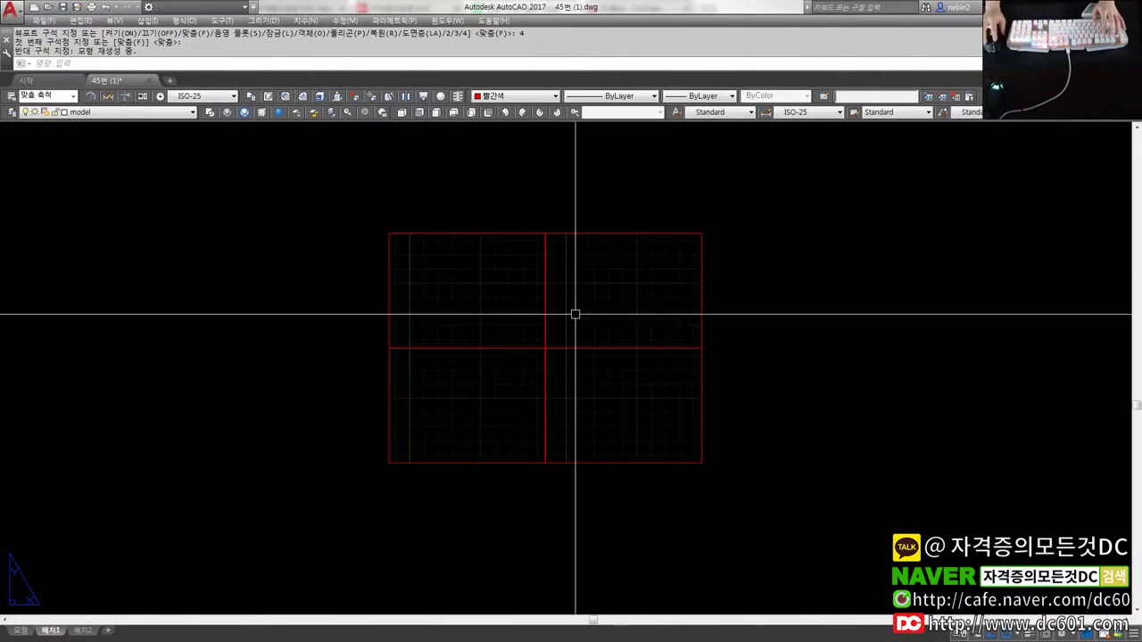
pyautogui.scroll(3, 502, 337)
pyautogui.doubleClick(471, 346)
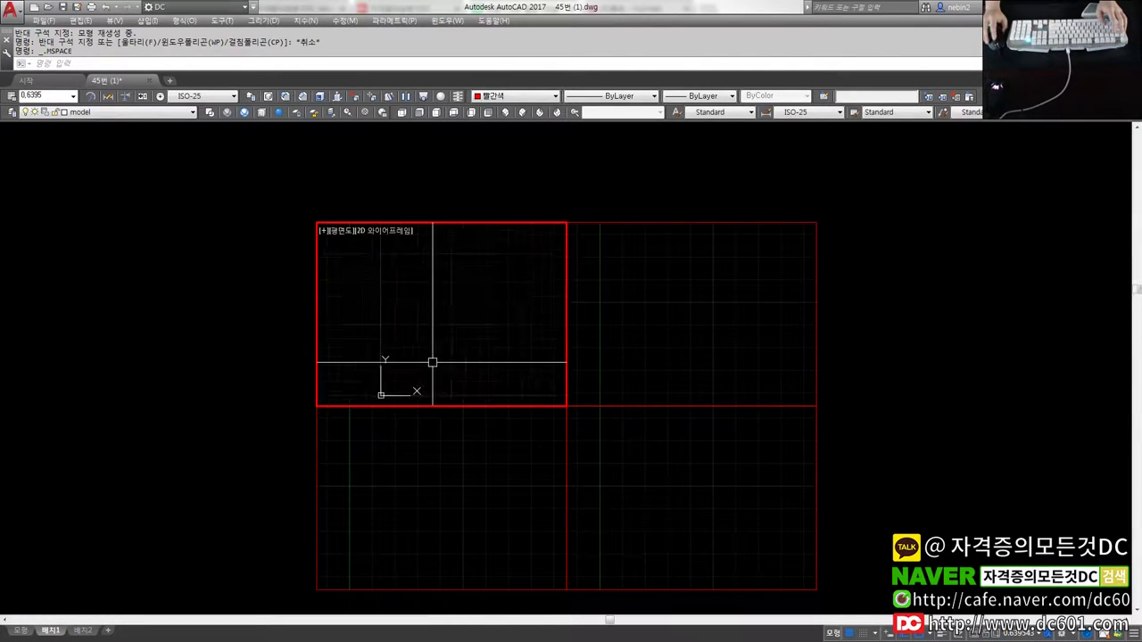
pyautogui.scroll(-4, 433, 362)
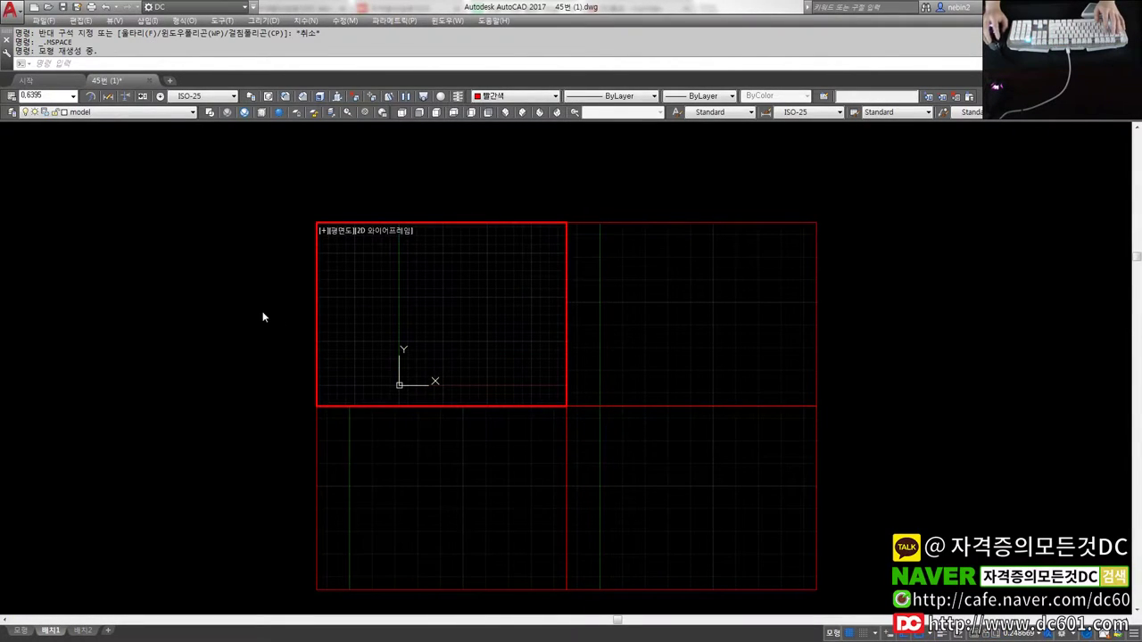
# Check the layer list and adjust layer visibility in the top-left viewport.
pyautogui.click(32, 628)
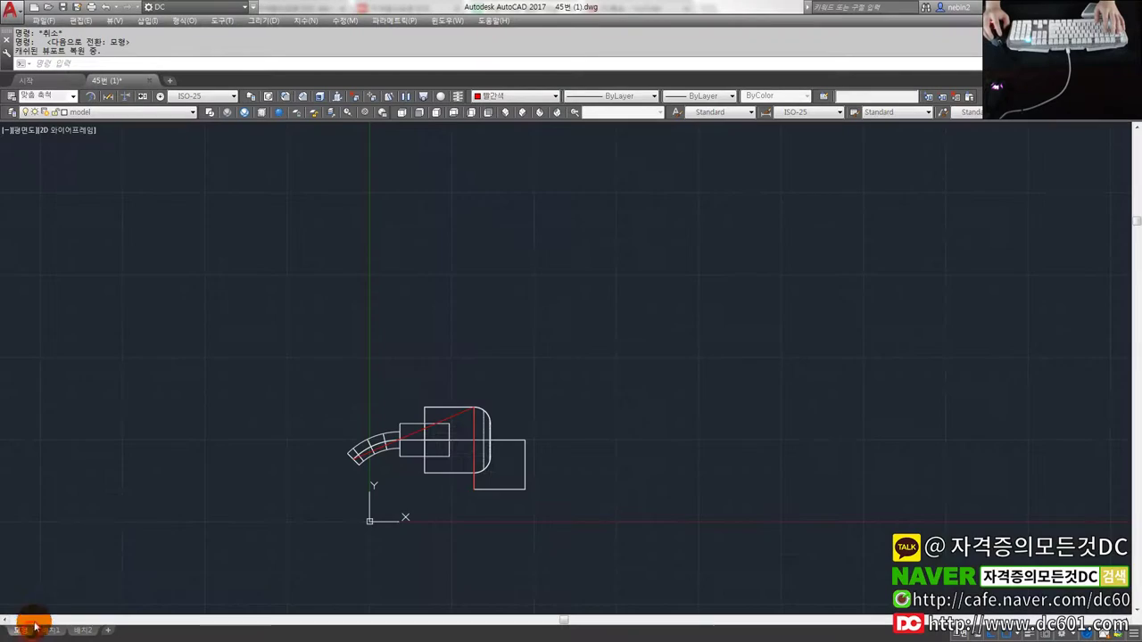
pyautogui.click(117, 115)
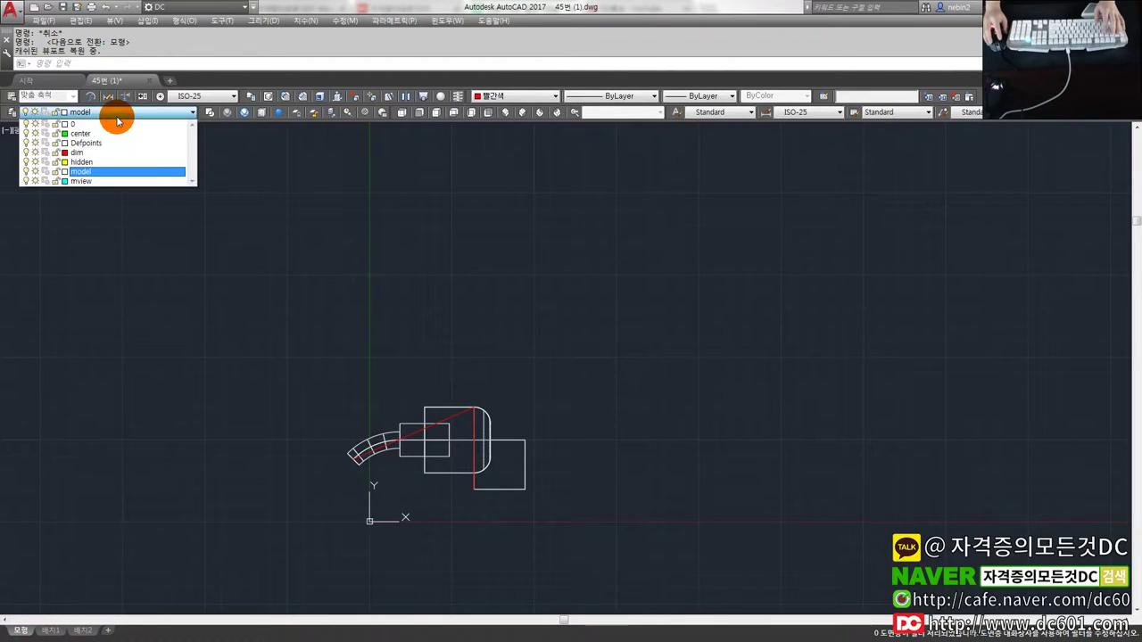
pyautogui.click(121, 459)
pyautogui.click(51, 630)
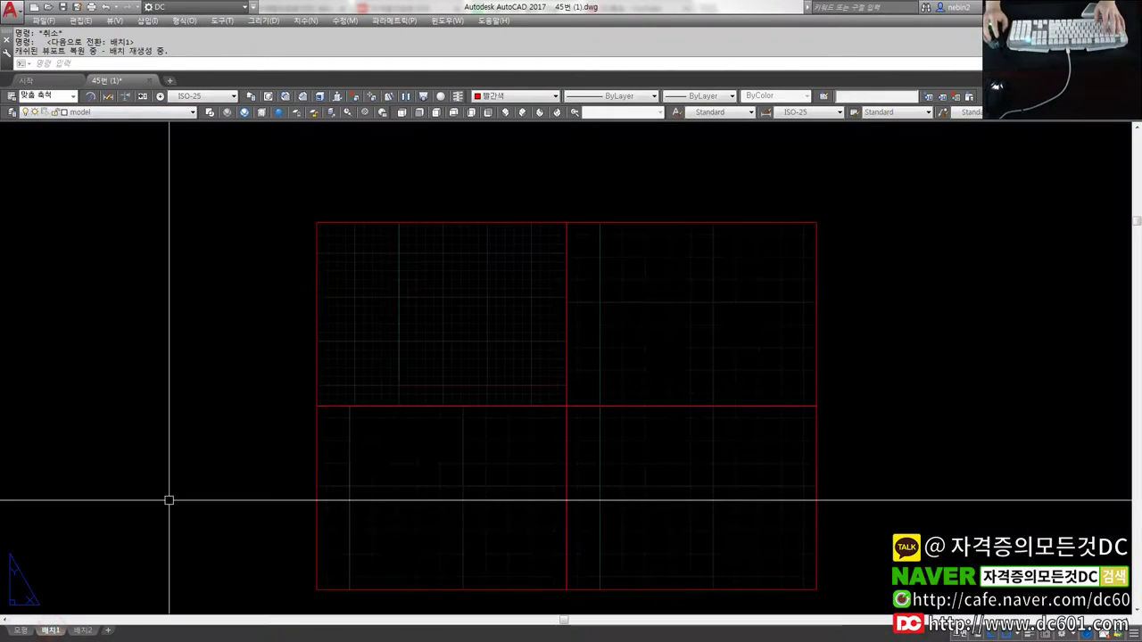
pyautogui.click(152, 114)
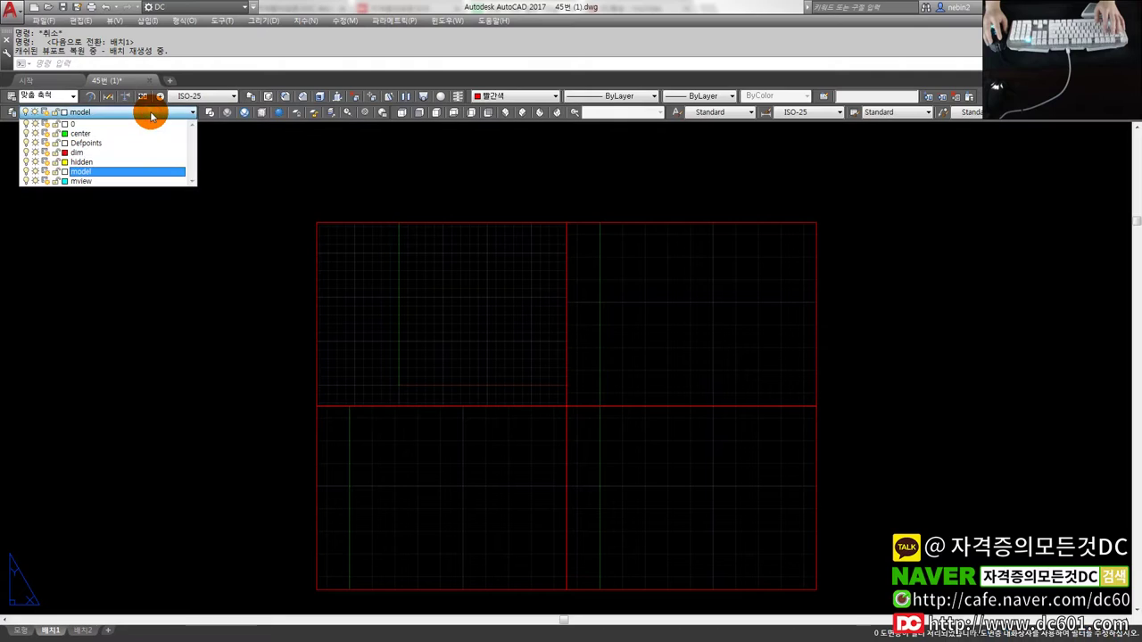
pyautogui.click(404, 319)
pyautogui.doubleClick(440, 314)
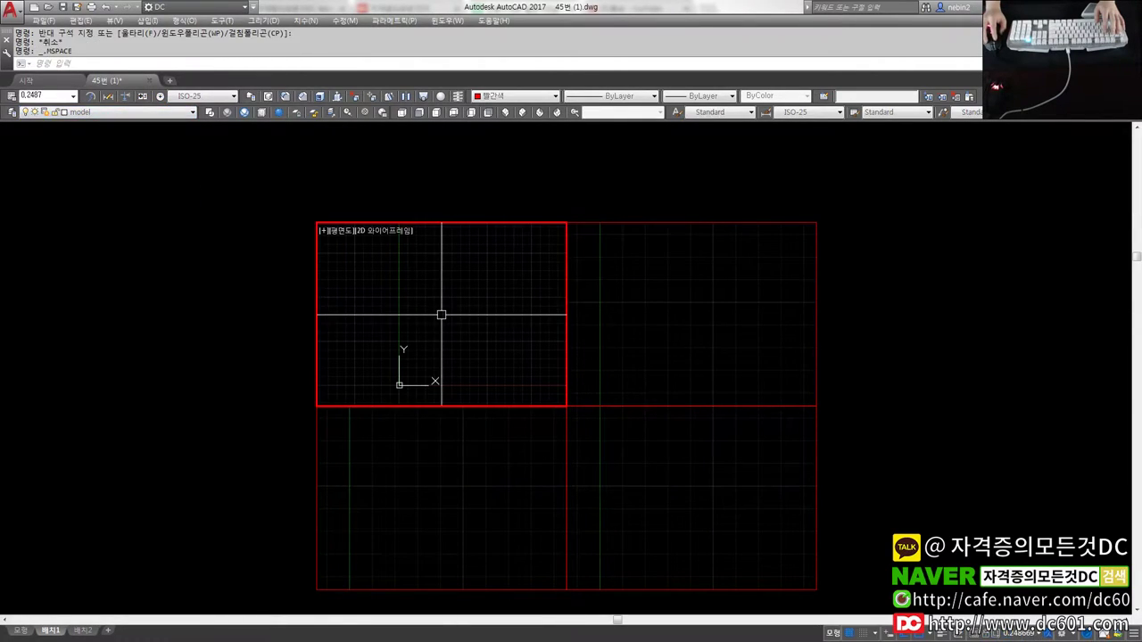
pyautogui.click(142, 114)
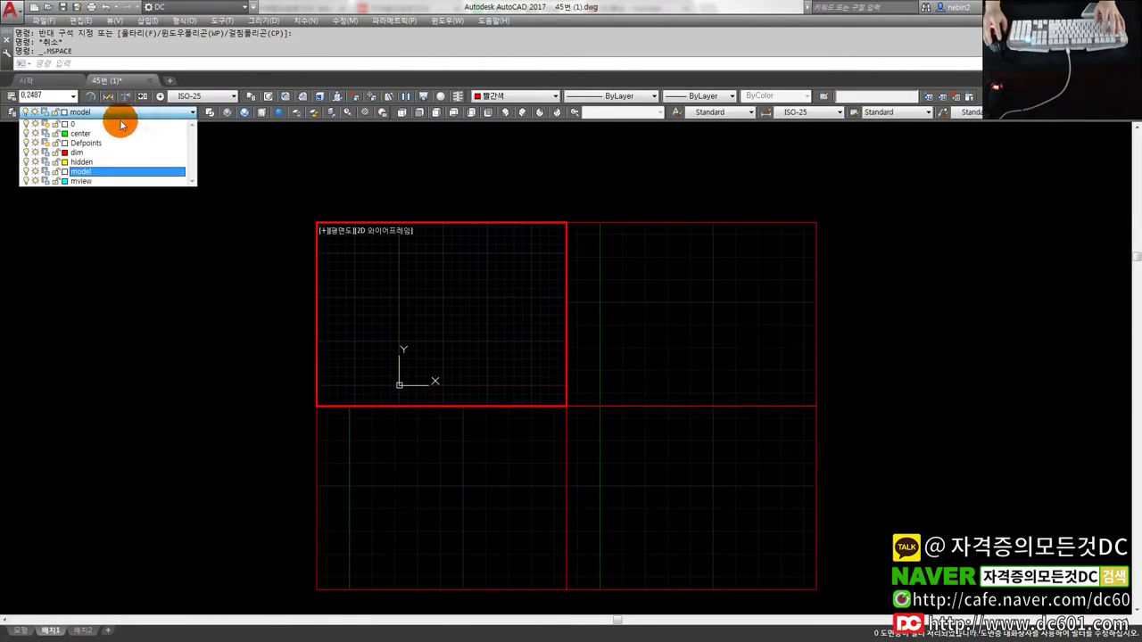
pyautogui.click(47, 152)
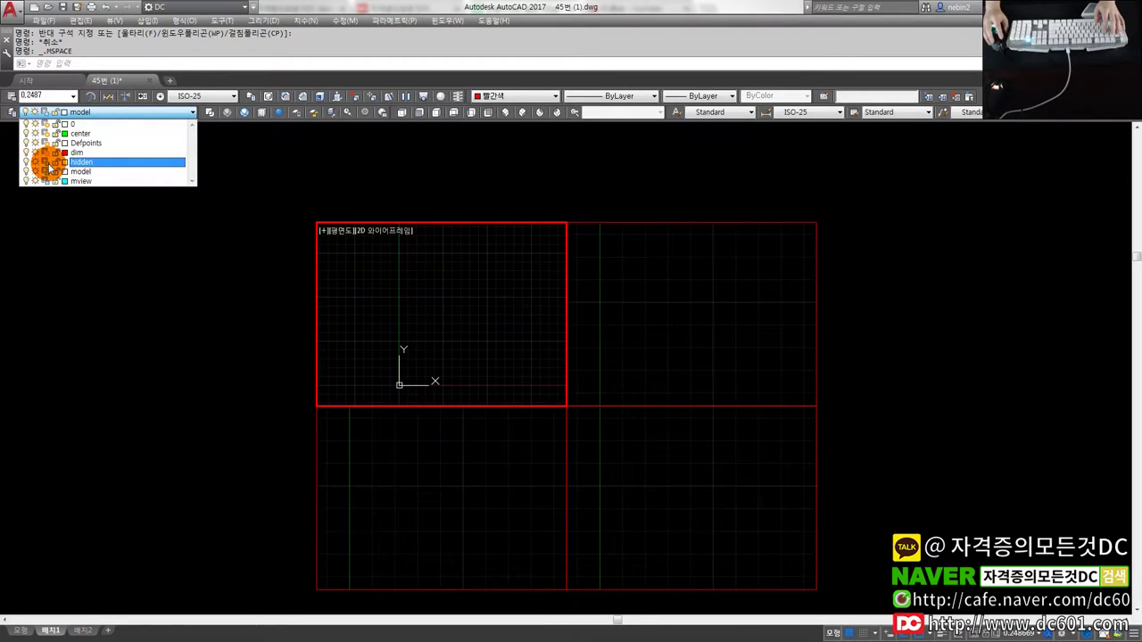
pyautogui.click(450, 327)
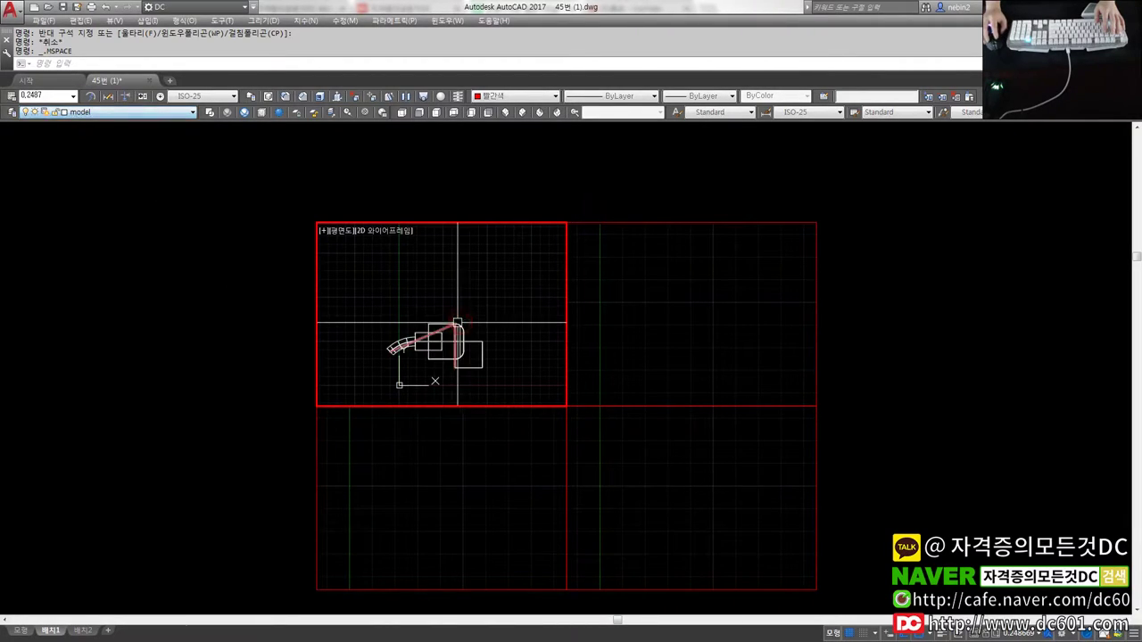
# Erase the top-right and lower viewports, keeping only the top-left one.
pyautogui.click(613, 333)
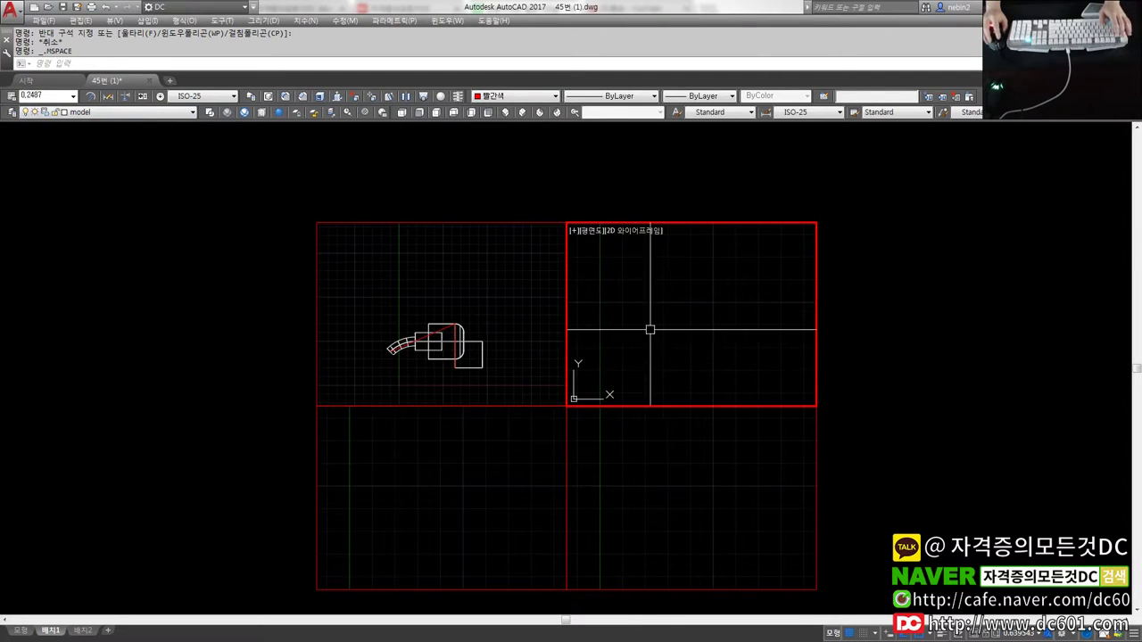
pyautogui.write('e')
pyautogui.press('Return')
pyautogui.click(902, 479)
pyautogui.click(742, 347)
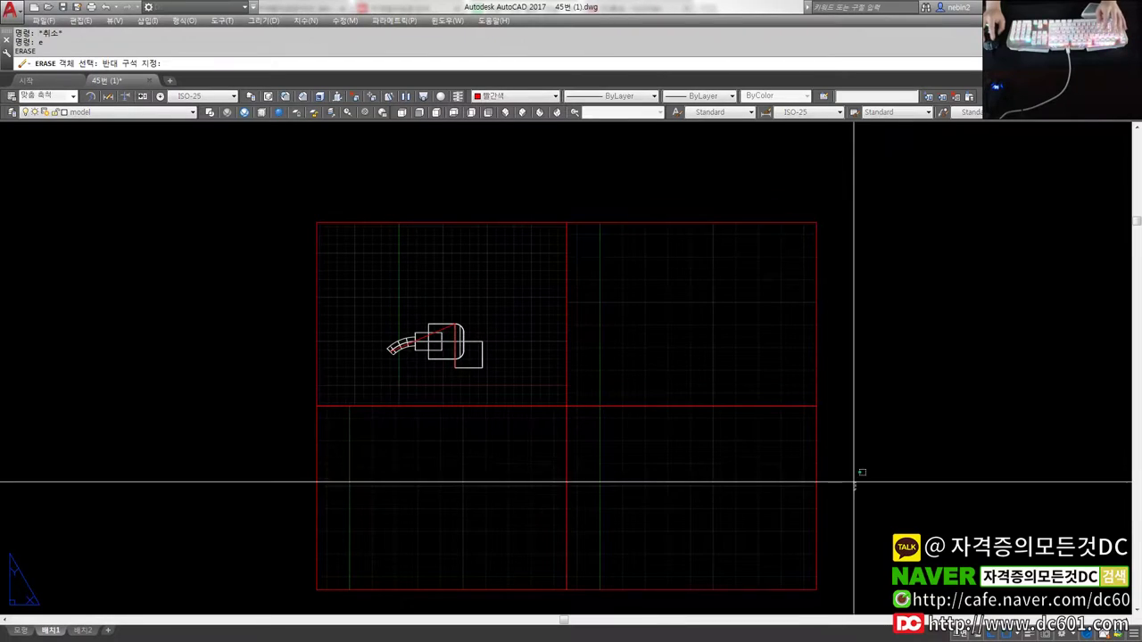
pyautogui.click(638, 502)
pyautogui.click(583, 483)
pyautogui.press('Return')
# Copy the top-left viewport into the top-right, lower-right and lower-left quadrants.
pyautogui.write('co')
pyautogui.press('Return')
pyautogui.click(321, 265)
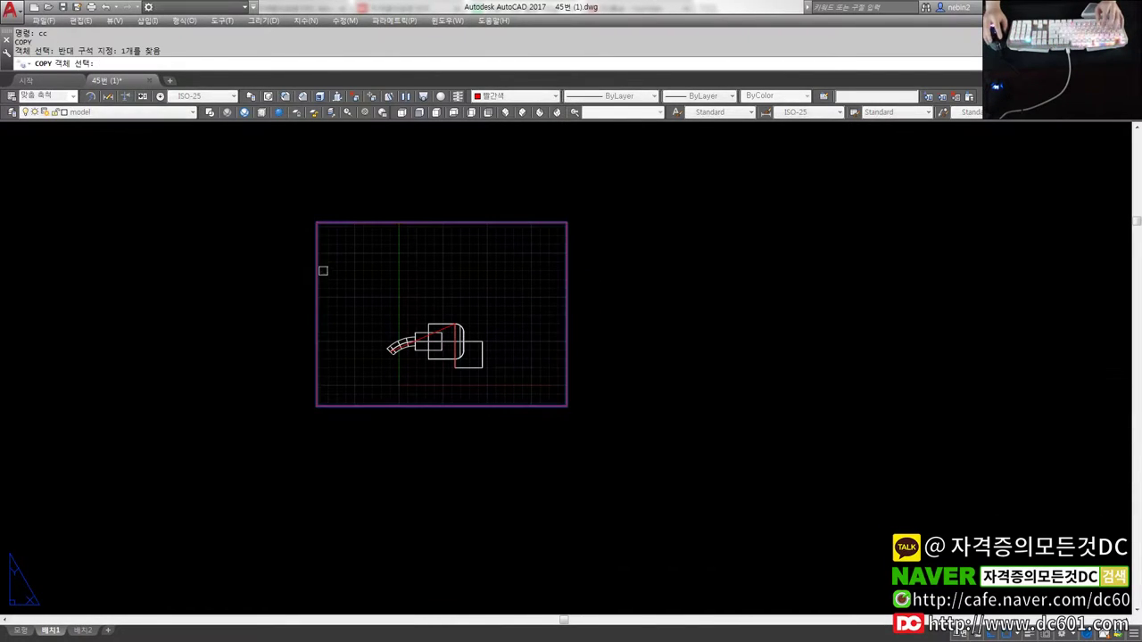
pyautogui.press('Return')
pyautogui.click(317, 222)
pyautogui.click(566, 222)
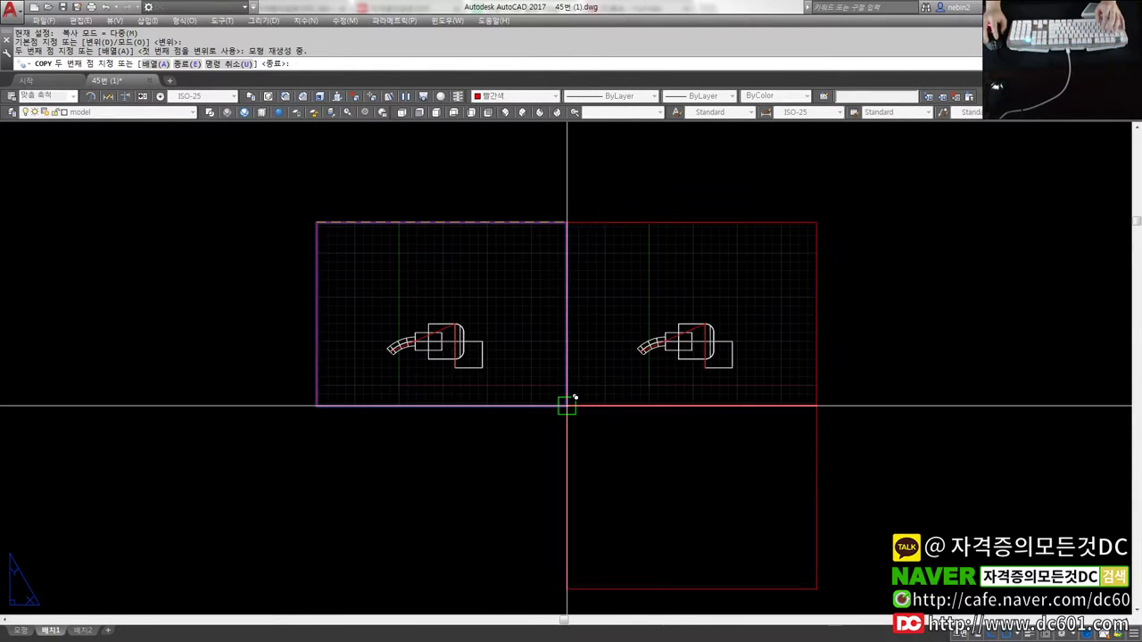
pyautogui.click(567, 406)
pyautogui.click(316, 405)
pyautogui.press('Escape')
pyautogui.press('Escape')
pyautogui.doubleClick(459, 351)
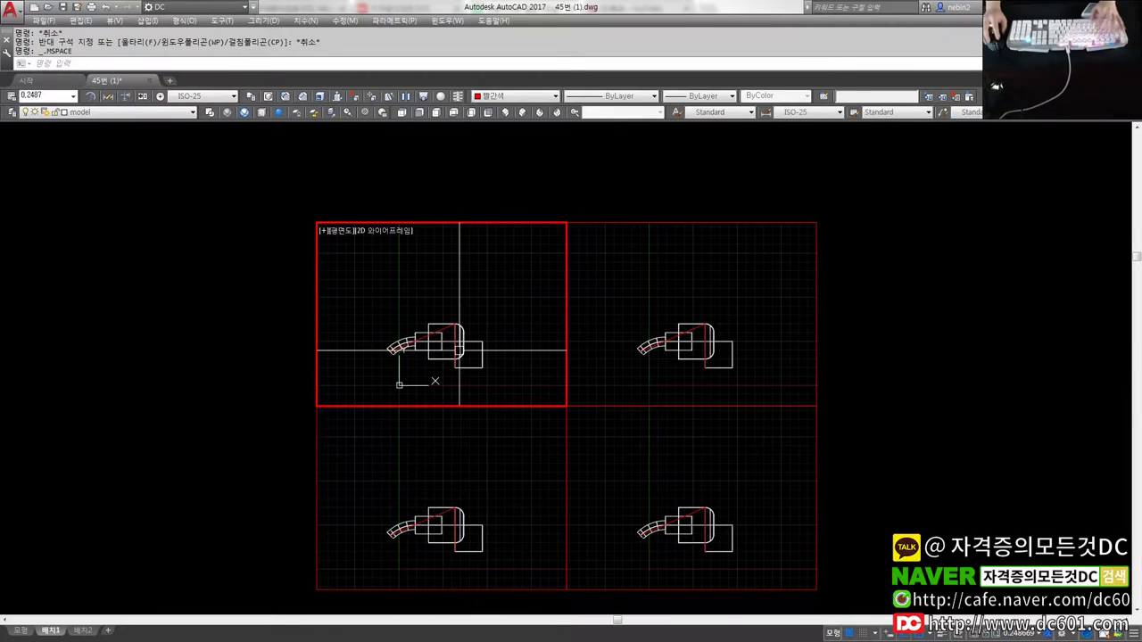
pyautogui.write('t')
# Set the lower-left viewport to front, lower-right to right side and upper-right to isometric view.
pyautogui.press('Return')
pyautogui.click(475, 486)
pyautogui.write('g')
pyautogui.press('Return')
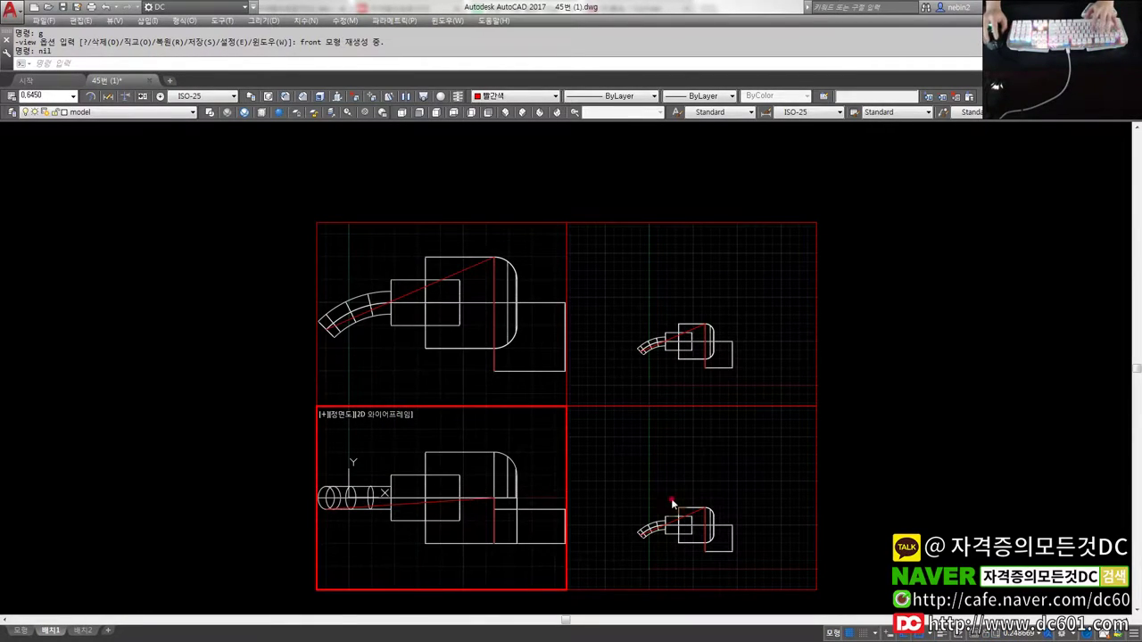
pyautogui.click(673, 504)
pyautogui.write('y')
pyautogui.press('Return')
pyautogui.click(713, 344)
pyautogui.press('Return')
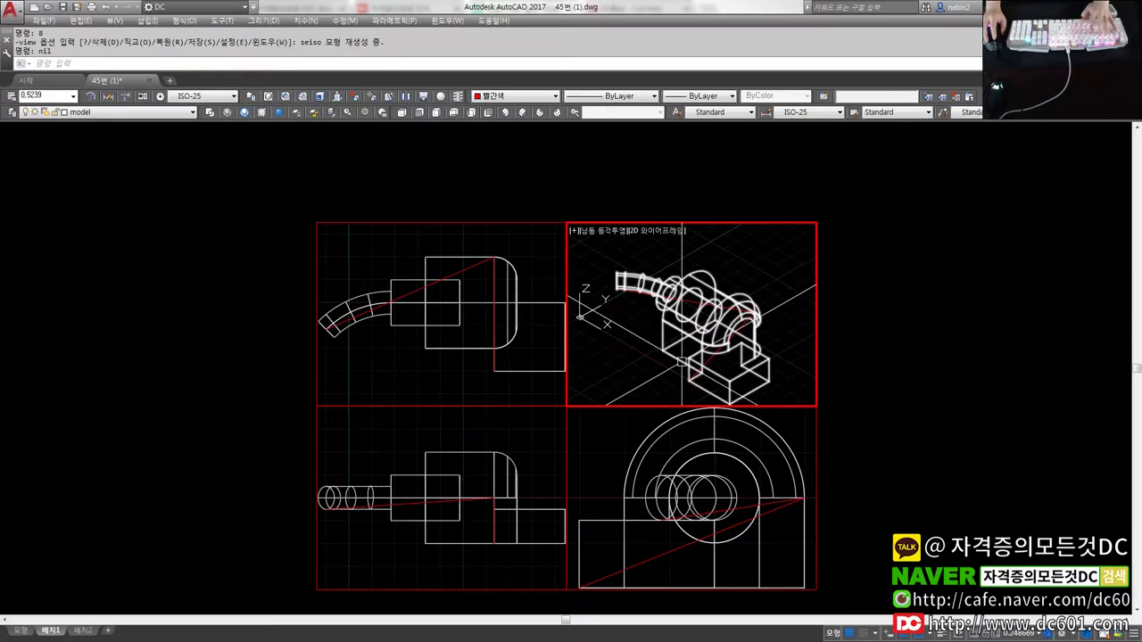
pyautogui.doubleClick(913, 331)
pyautogui.doubleClick(444, 322)
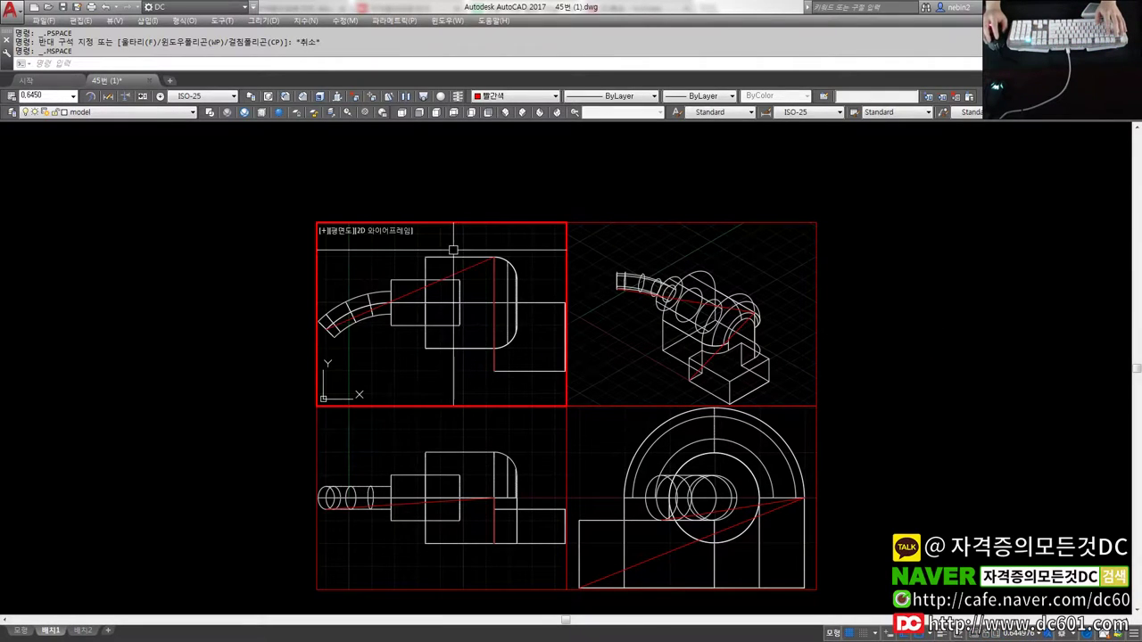
# Run SOLPROF on the solid in the plan, front and side viewports, accepting hidden-line options.
pyautogui.click(307, 116)
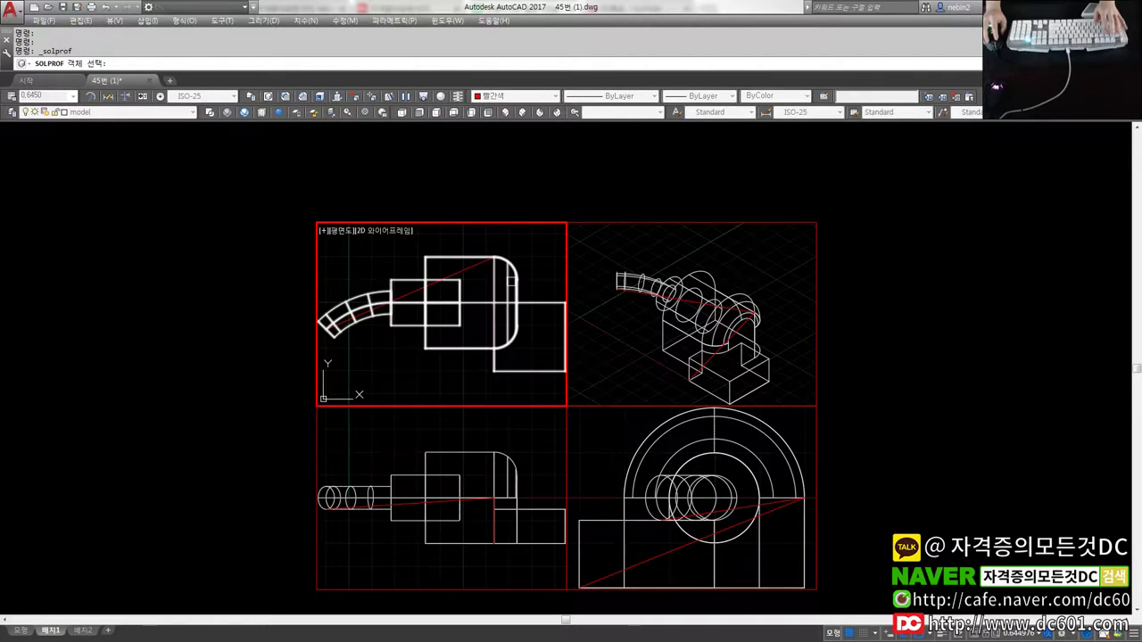
pyautogui.click(511, 282)
pyautogui.press('Return')
pyautogui.press('Return')
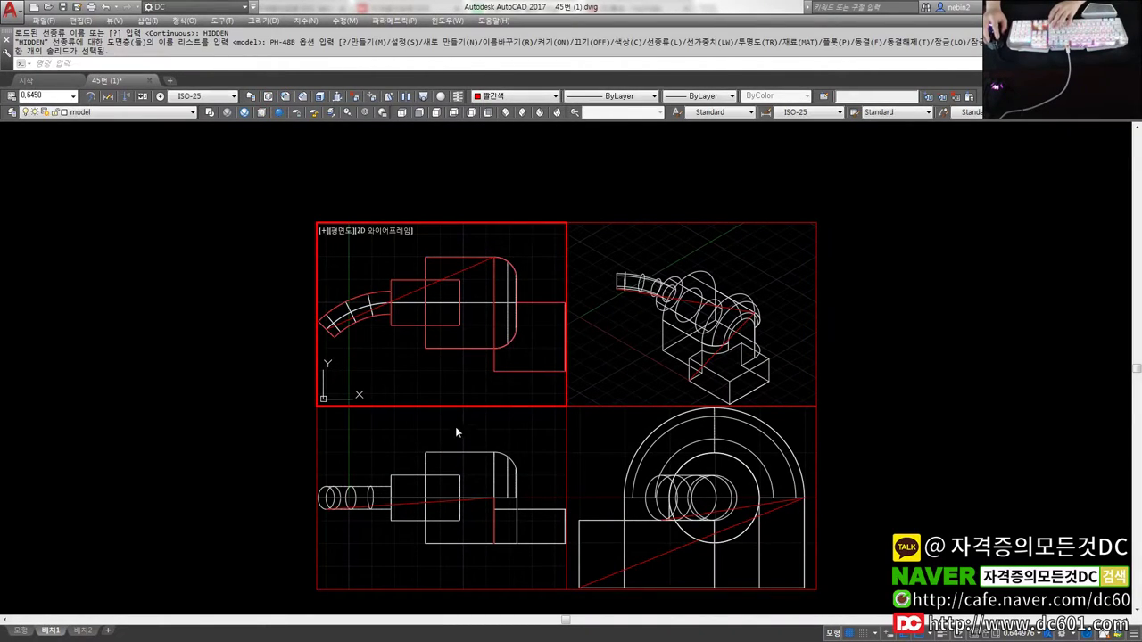
pyautogui.click(456, 434)
pyautogui.press('Return')
pyautogui.click(442, 456)
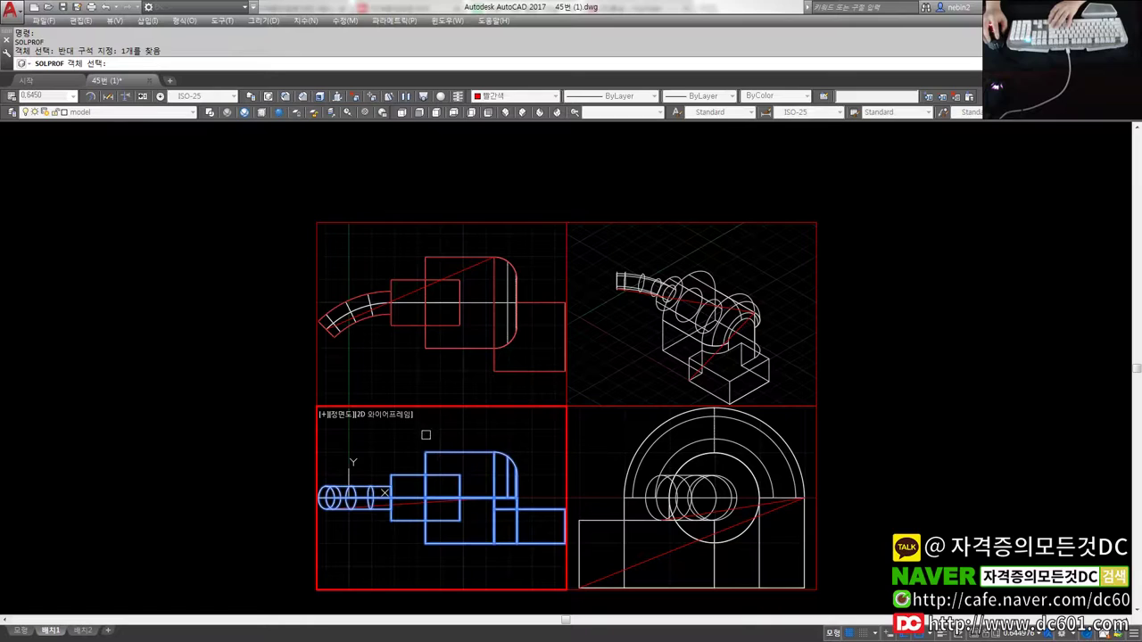
pyautogui.press('Return')
pyautogui.click(629, 442)
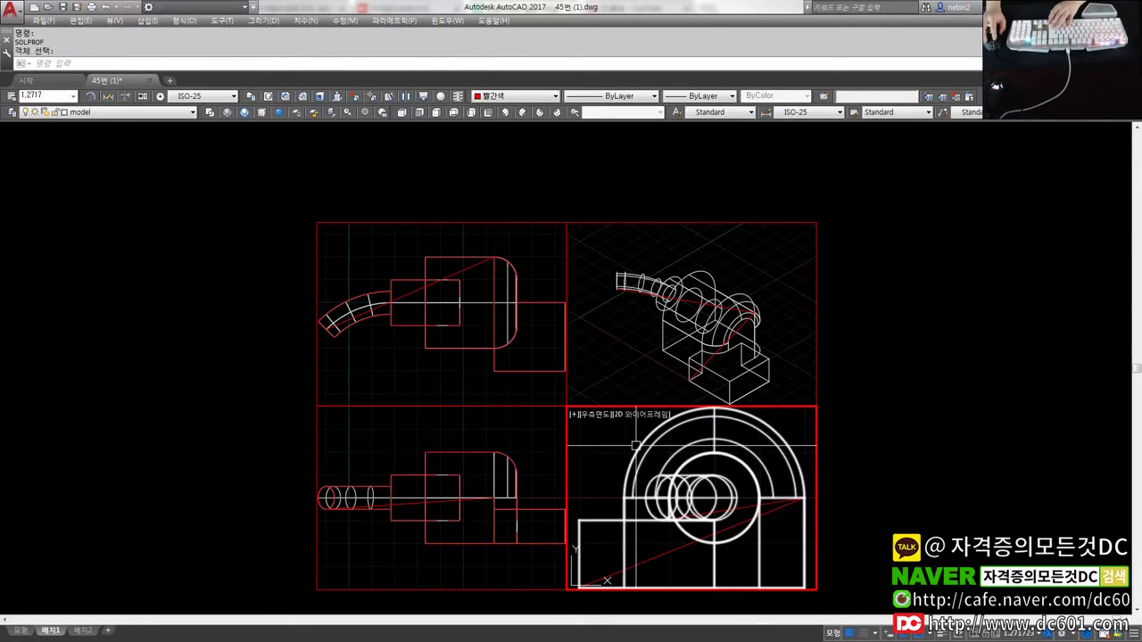
pyautogui.click(639, 446)
pyautogui.press('Return')
pyautogui.press('Return')
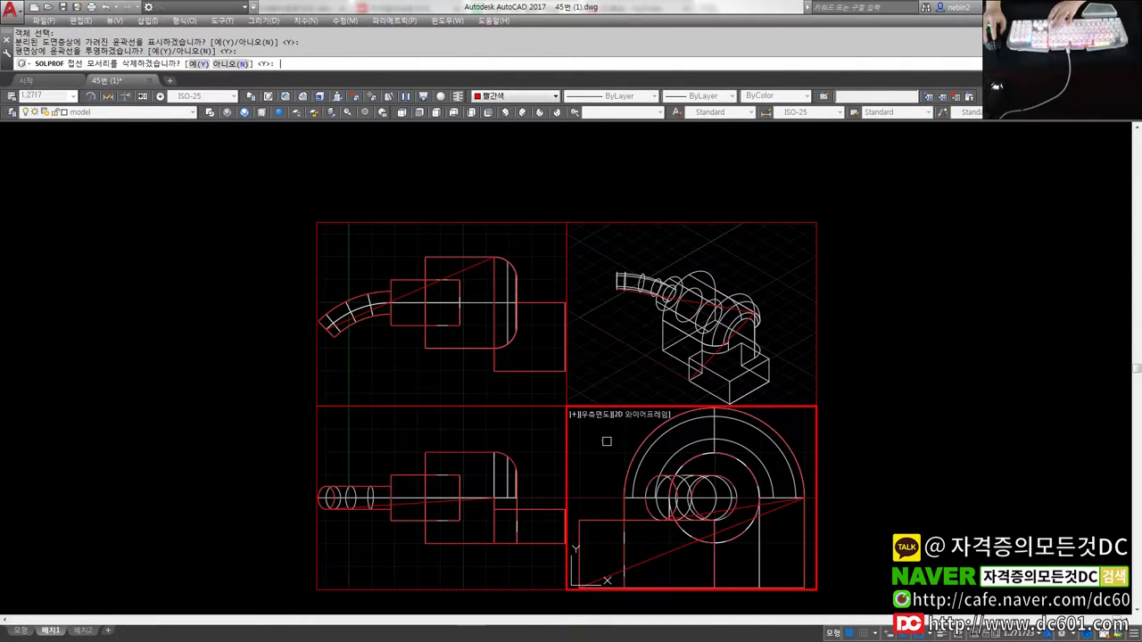
pyautogui.press('Escape')
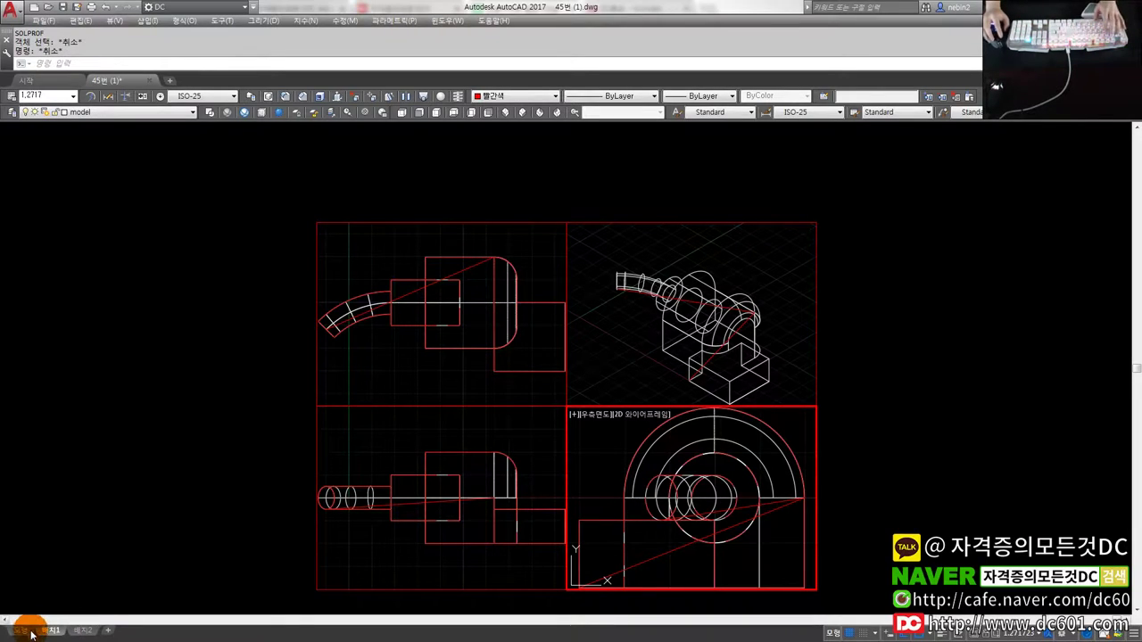
pyautogui.click(427, 401)
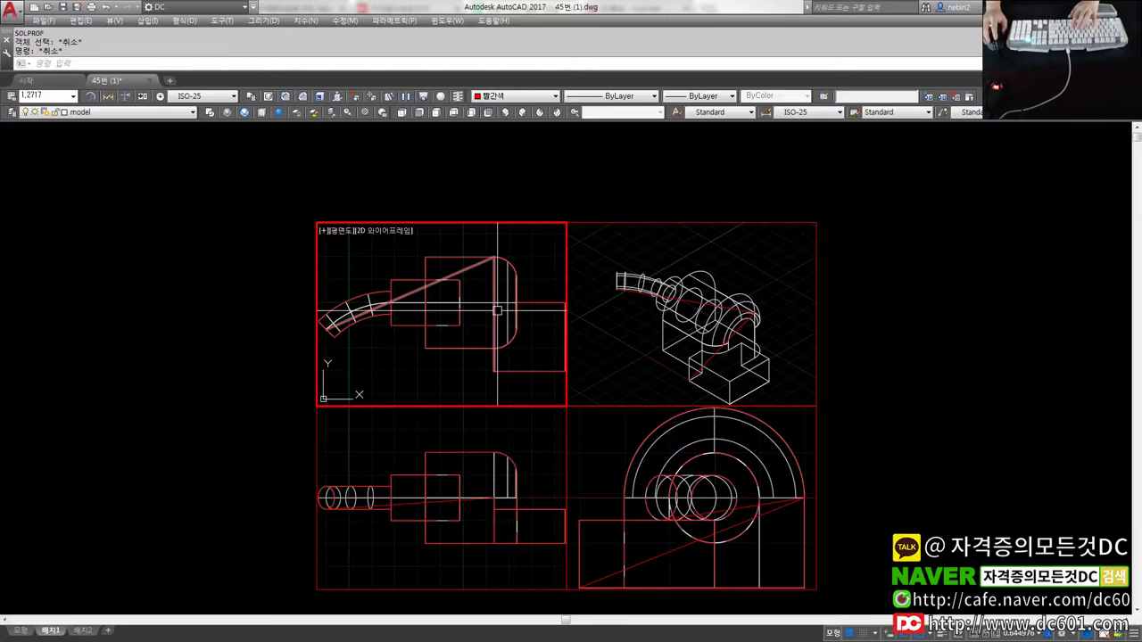
pyautogui.write('1k')
# Attempt to hide the solid's layer in the plan viewport, cancelling the prompts.
pyautogui.click(474, 303)
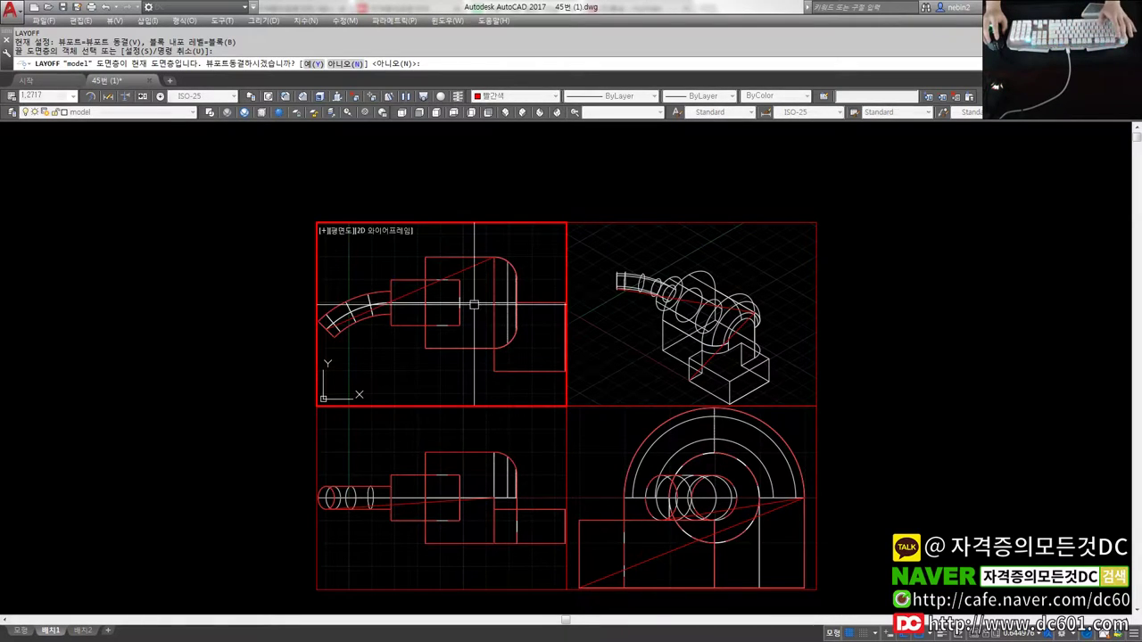
pyautogui.press('Escape')
pyautogui.click(475, 308)
pyautogui.press('Escape')
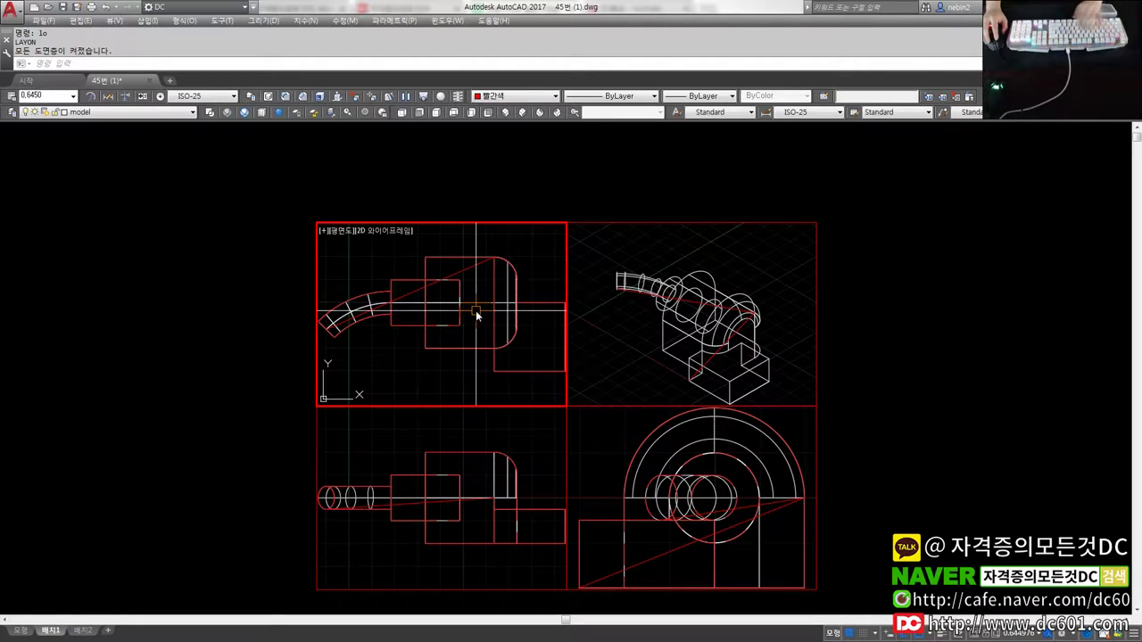
pyautogui.write('lk')
pyautogui.press('Return')
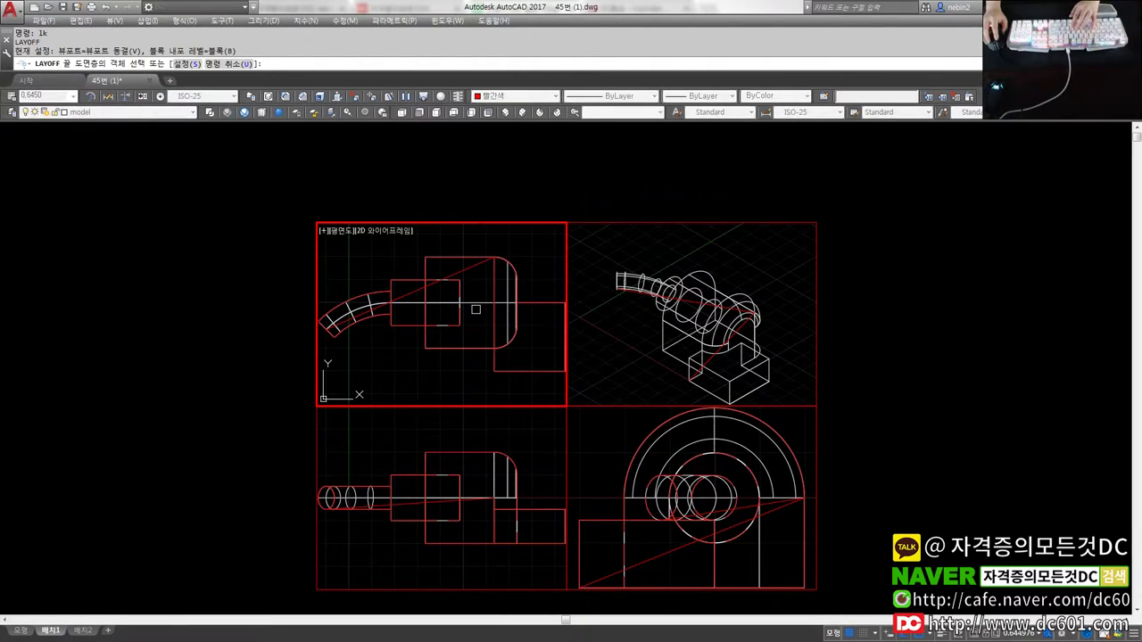
pyautogui.scroll(1, 475, 310)
pyautogui.scroll(-3, 477, 312)
pyautogui.press('Escape')
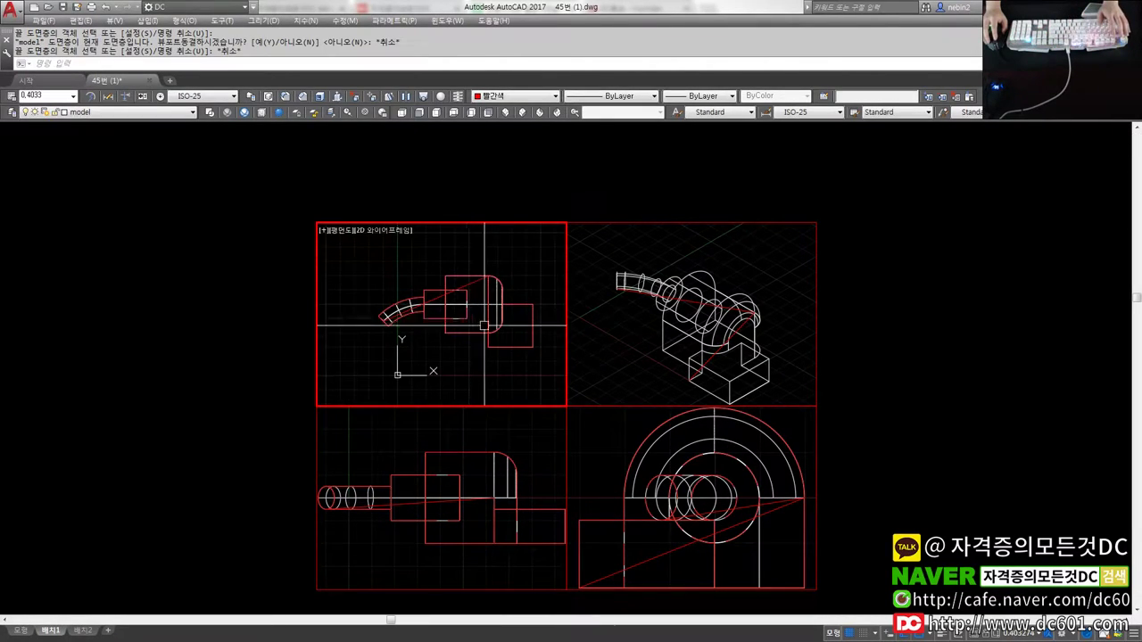
pyautogui.press('Escape')
# Make center the current layer, hide the solid's layer in plan, and window-select the profile lines.
pyautogui.click(144, 114)
pyautogui.click(116, 139)
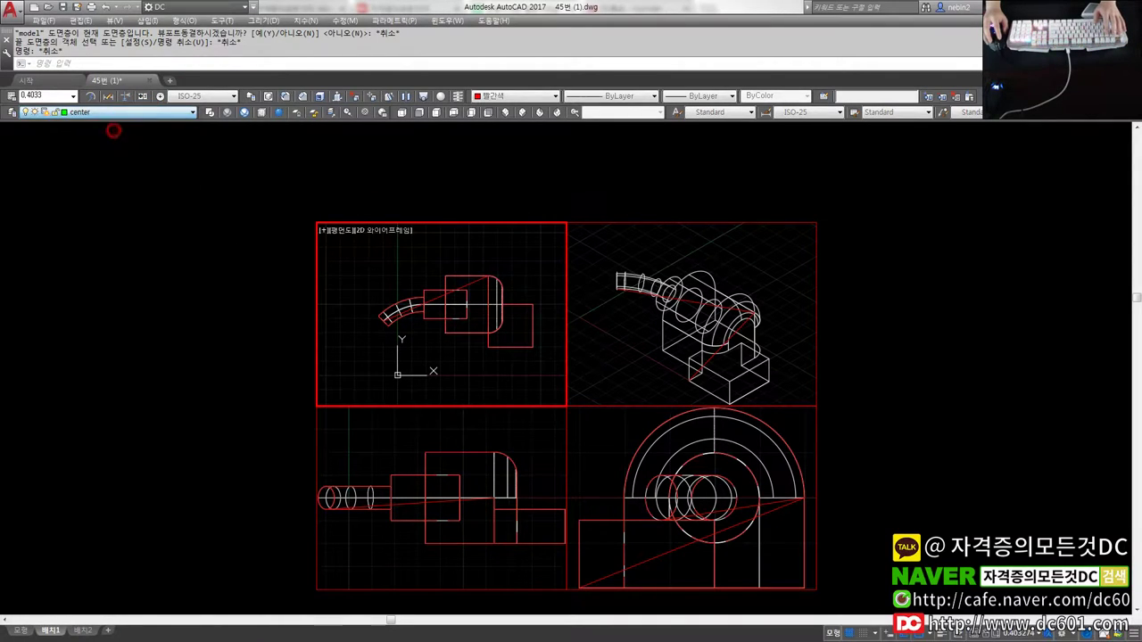
pyautogui.press('Return')
pyautogui.click(454, 310)
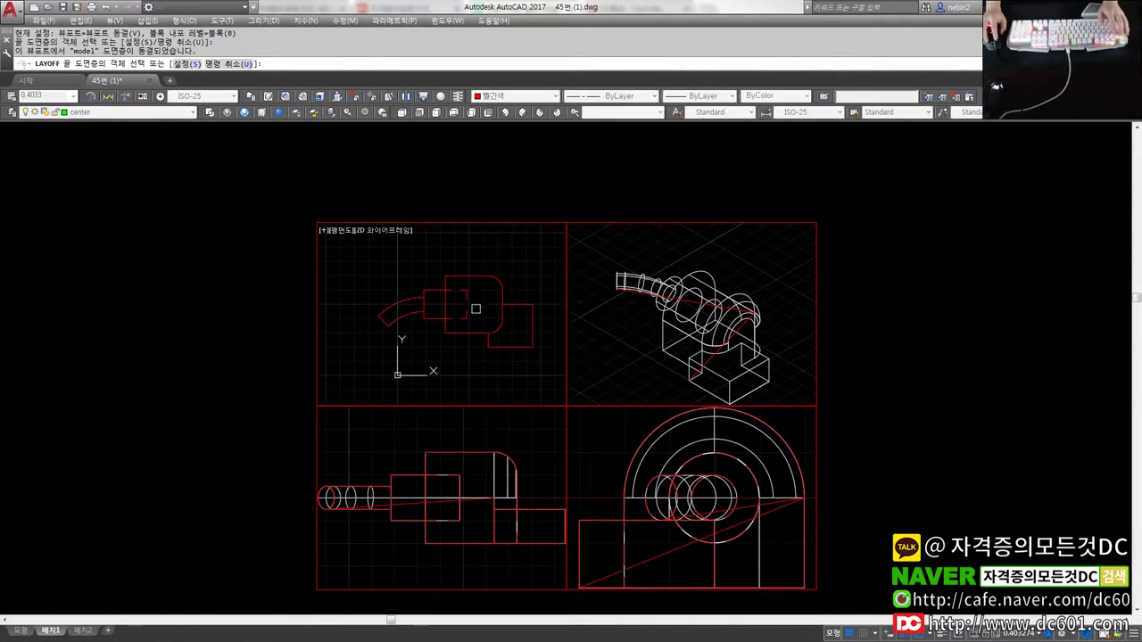
pyautogui.press('Escape')
pyautogui.click(343, 255)
pyautogui.click(549, 361)
# Copy the plan profile lines and start a new drawing from the [DC] 기계.dwt template.
pyautogui.hotkey('ctrl', 'c')
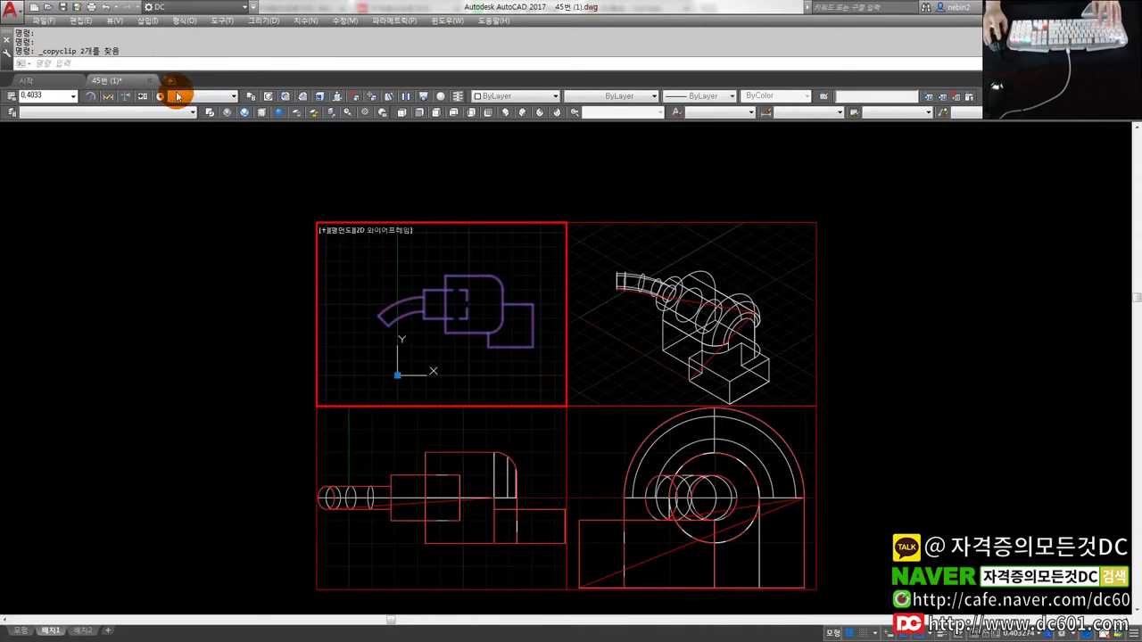
pyautogui.click(171, 81)
pyautogui.click(61, 64)
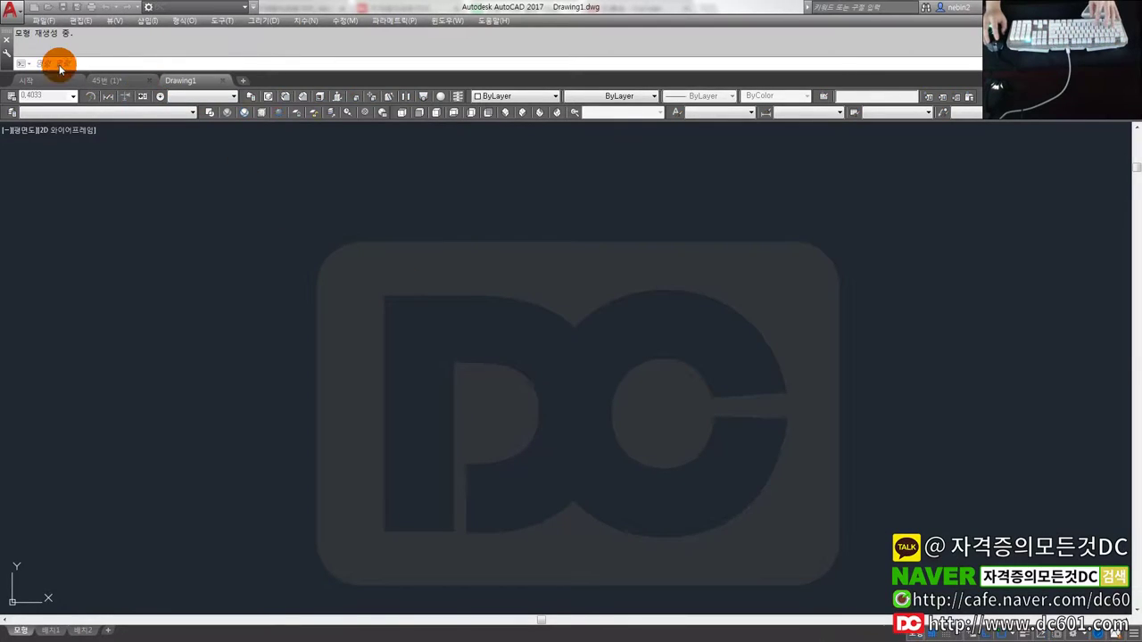
pyautogui.click(41, 21)
pyautogui.click(54, 33)
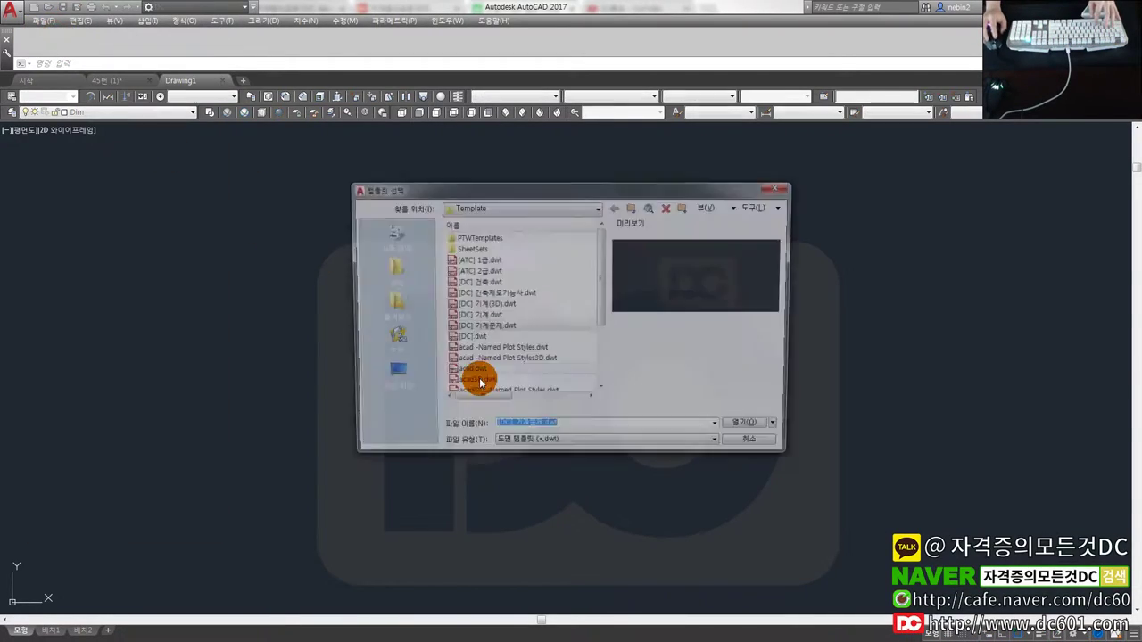
pyautogui.doubleClick(500, 316)
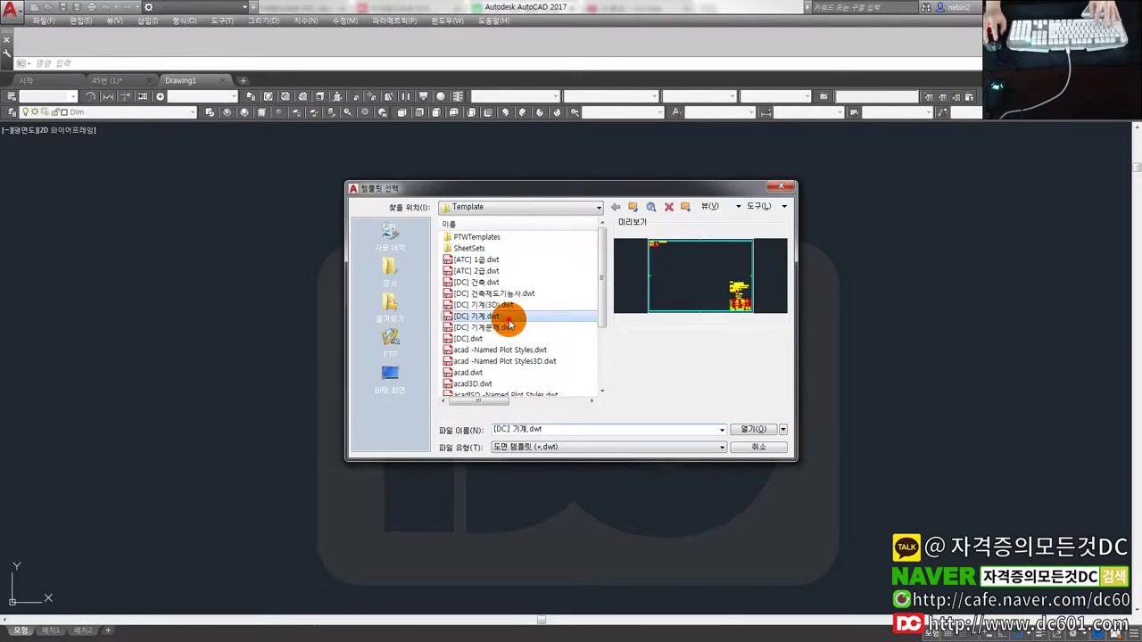
# Paste the plan profile into the new drawing, close the empty Drawing1, and return to 45번.
pyautogui.hotkey('ctrl', 'v')
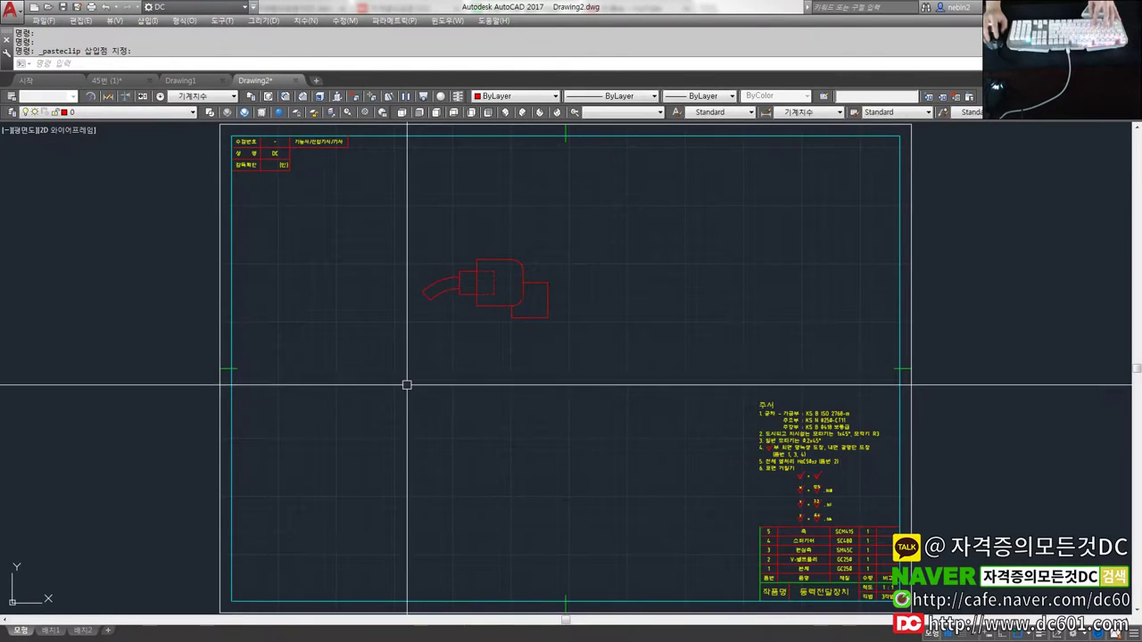
pyautogui.click(183, 80)
pyautogui.click(223, 81)
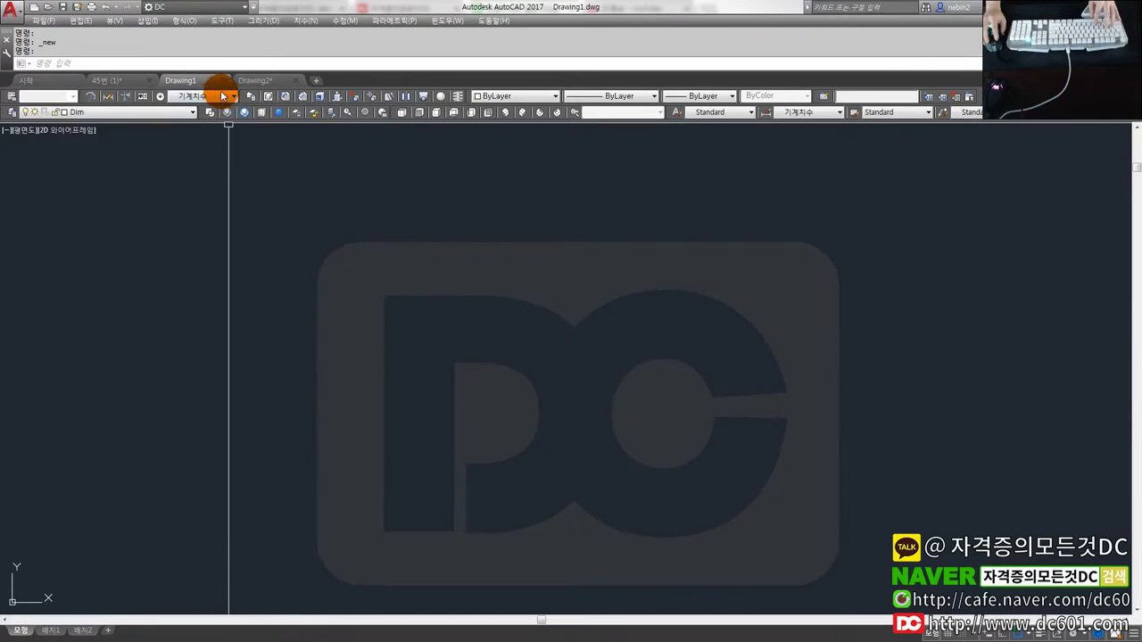
pyautogui.click(125, 81)
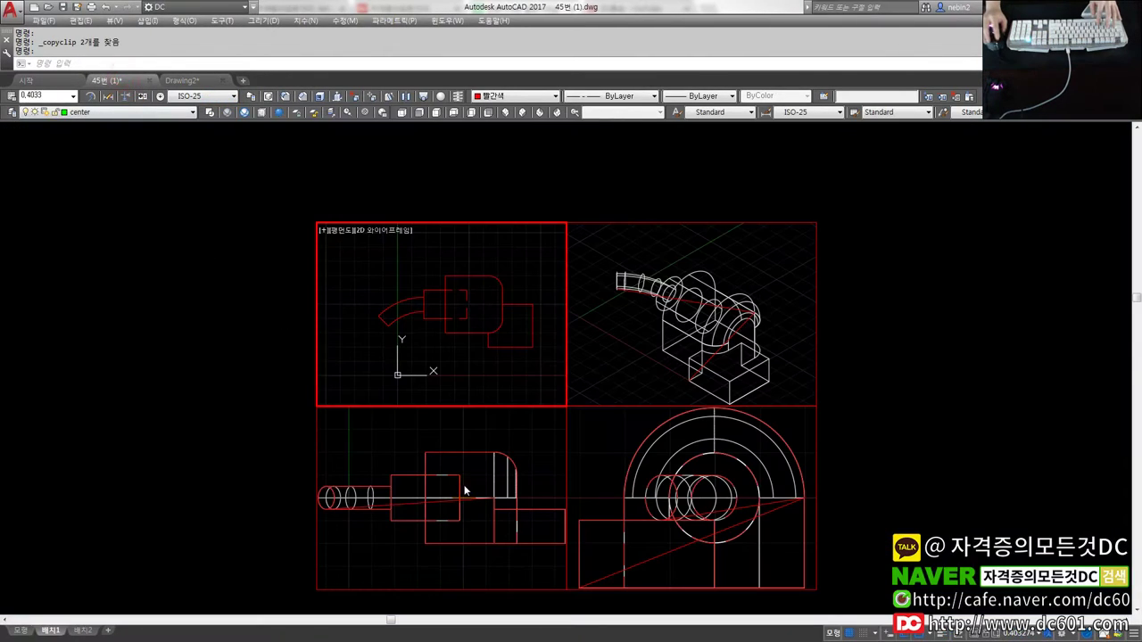
# Erase the 3D solid using the lower-left front viewport.
pyautogui.click(468, 482)
pyautogui.write('e')
pyautogui.press('Return')
pyautogui.click(482, 474)
pyautogui.press('Return')
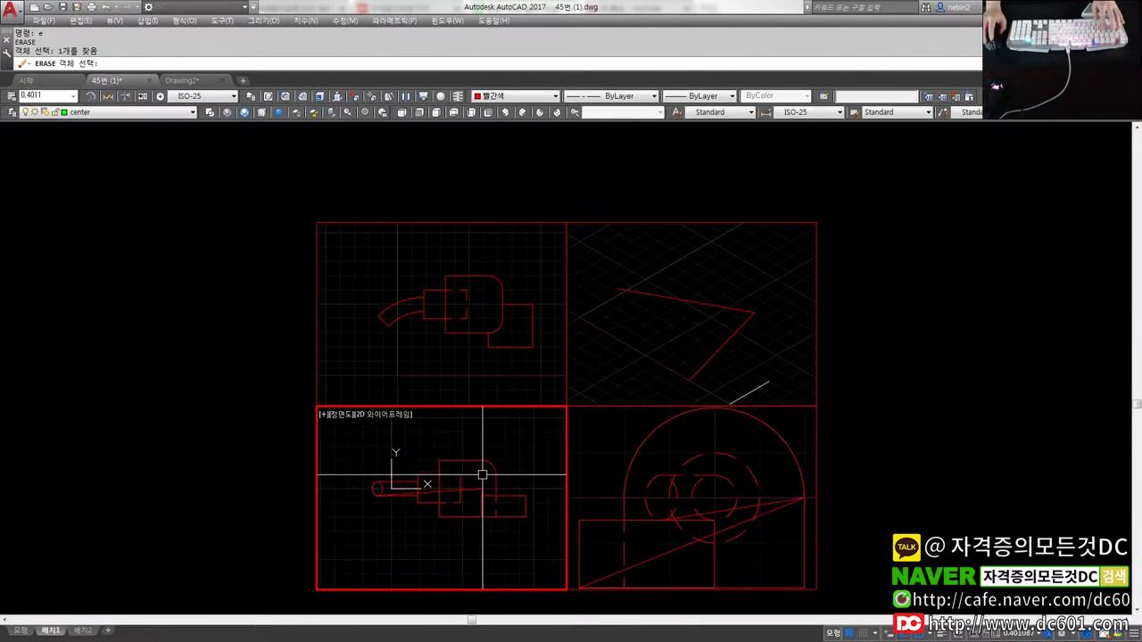
# Copy the front-view profile and paste it into Drawing2 below the plan view.
pyautogui.click(551, 531)
pyautogui.hotkey('ctrl', 'c')
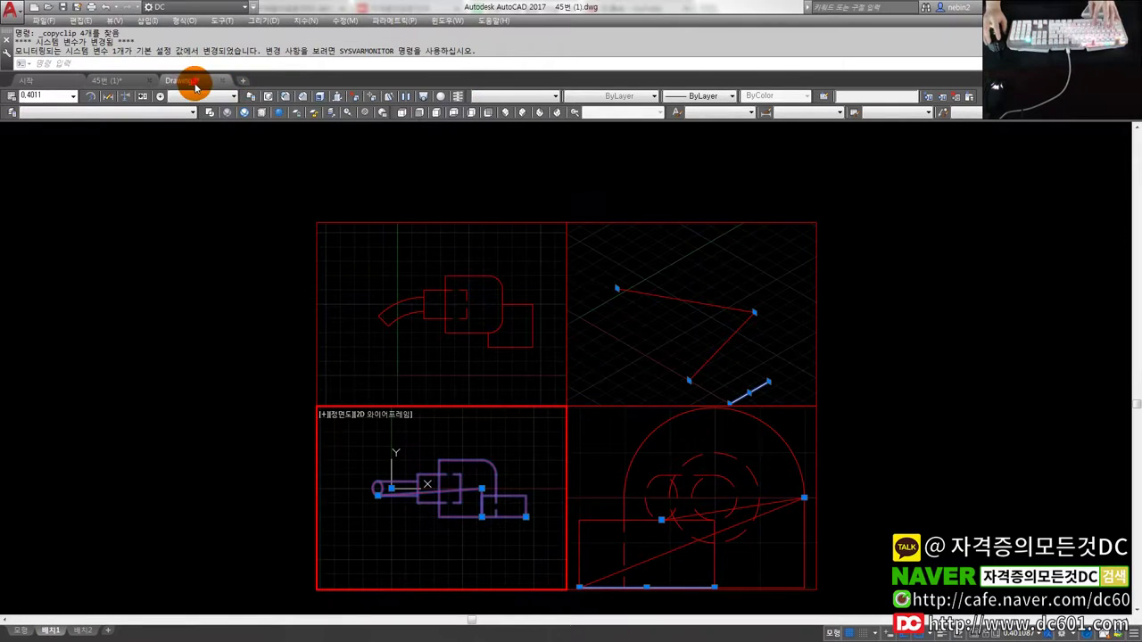
pyautogui.click(182, 80)
pyautogui.hotkey('ctrl', 'v')
pyautogui.click(264, 189)
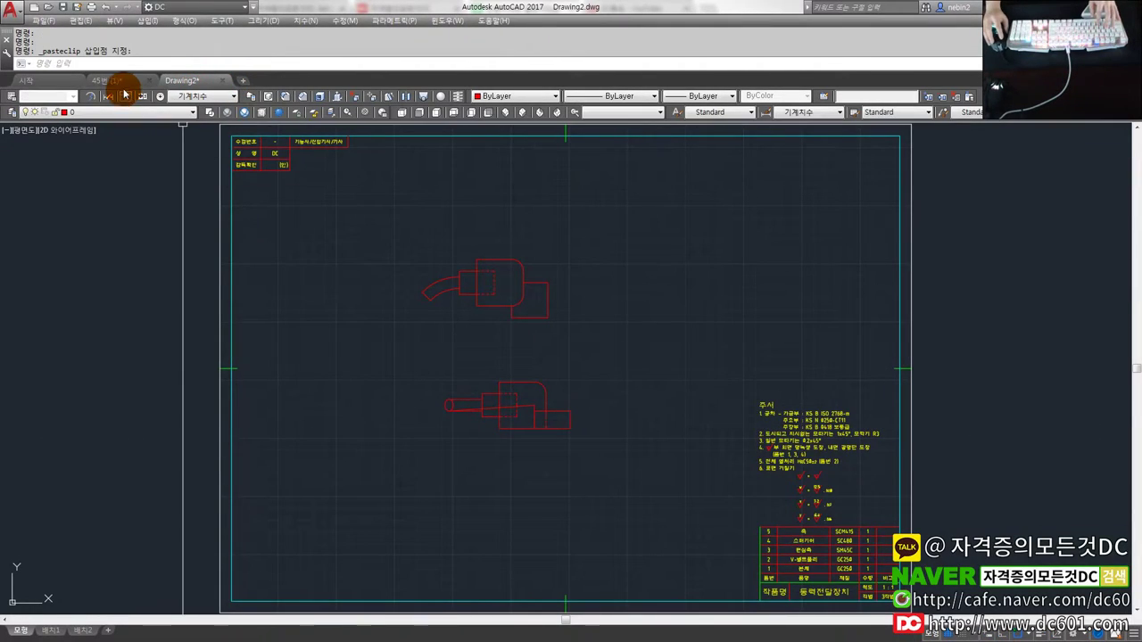
# Copy the side-view profile and paste it into Drawing2 right of the front view.
pyautogui.click(106, 80)
pyautogui.click(583, 485)
pyautogui.click(715, 551)
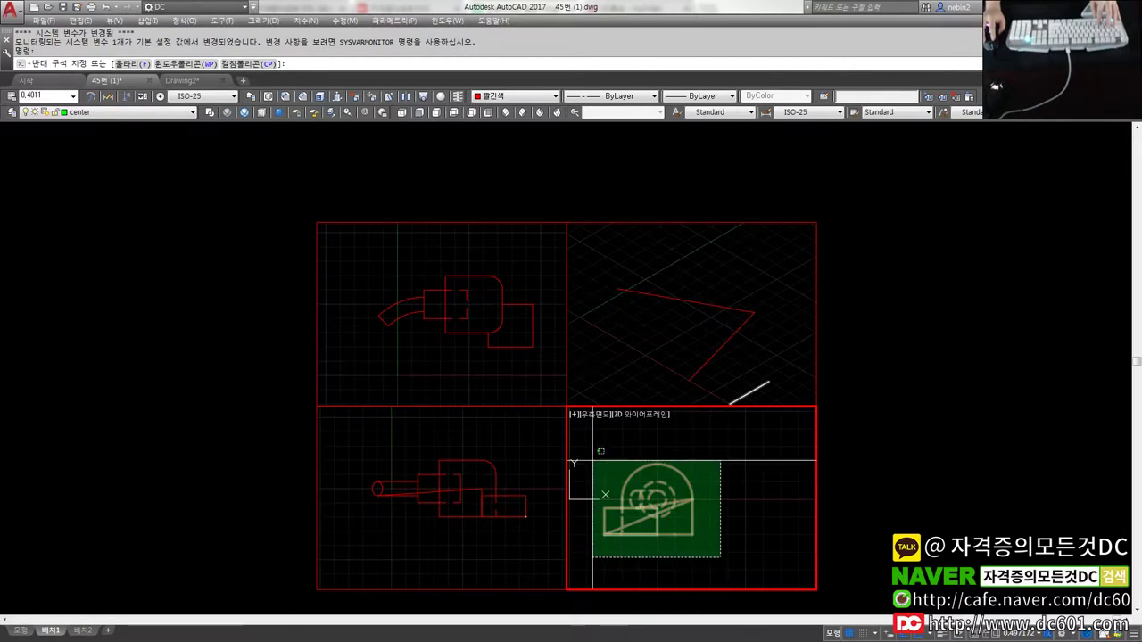
pyautogui.click(591, 461)
pyautogui.click(172, 82)
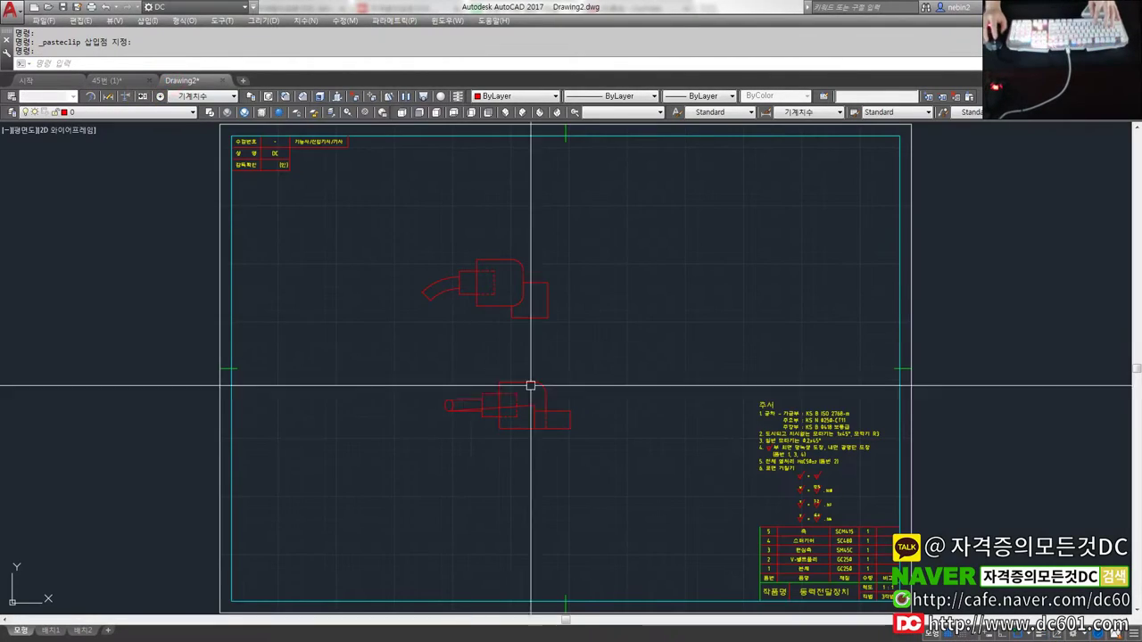
pyautogui.hotkey('ctrl', 'v')
pyautogui.click(615, 427)
pyautogui.press('Escape')
# Erase the stray diagonal lines, including the one in the side view.
pyautogui.scroll(2, 531, 413)
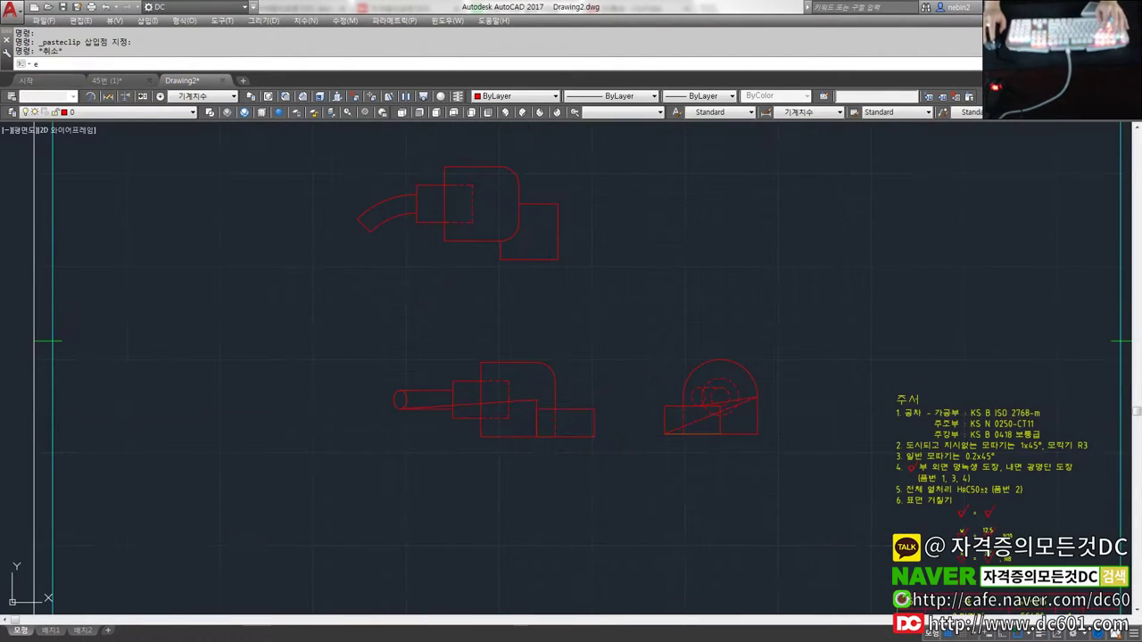
pyautogui.write('e')
pyautogui.press('Return')
pyautogui.click(399, 409)
pyautogui.click(684, 428)
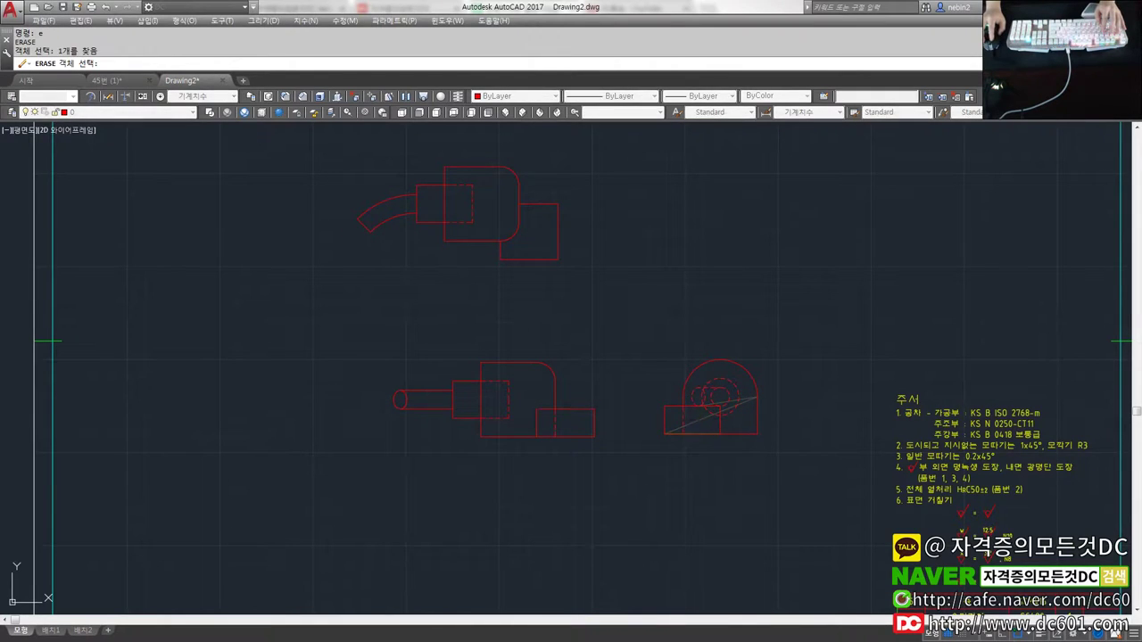
pyautogui.press('Return')
pyautogui.moveTo(574, 327); pyautogui.dragTo(560, 356, button='middle')
# Explode all three views into separate lines.
pyautogui.write('x')
pyautogui.press('Return')
pyautogui.click(770, 510)
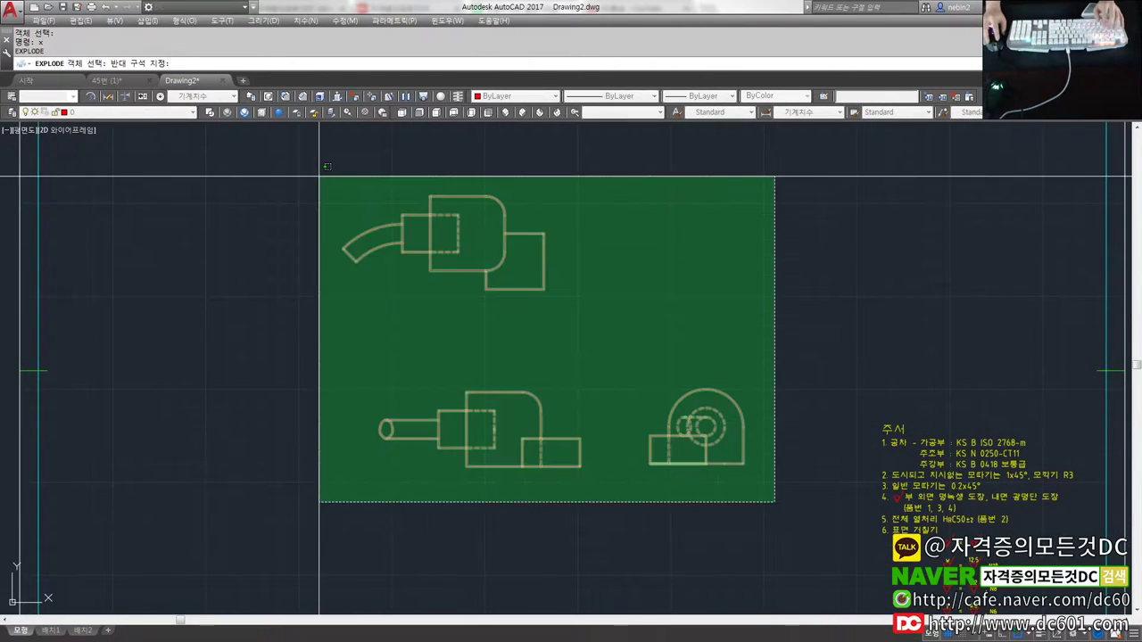
pyautogui.click(324, 110)
pyautogui.press('Return')
pyautogui.click(502, 287)
pyautogui.press('Escape')
# Move the plan view with a perpendicular snap so it sits aligned above the front view.
pyautogui.write('m')
pyautogui.press('Return')
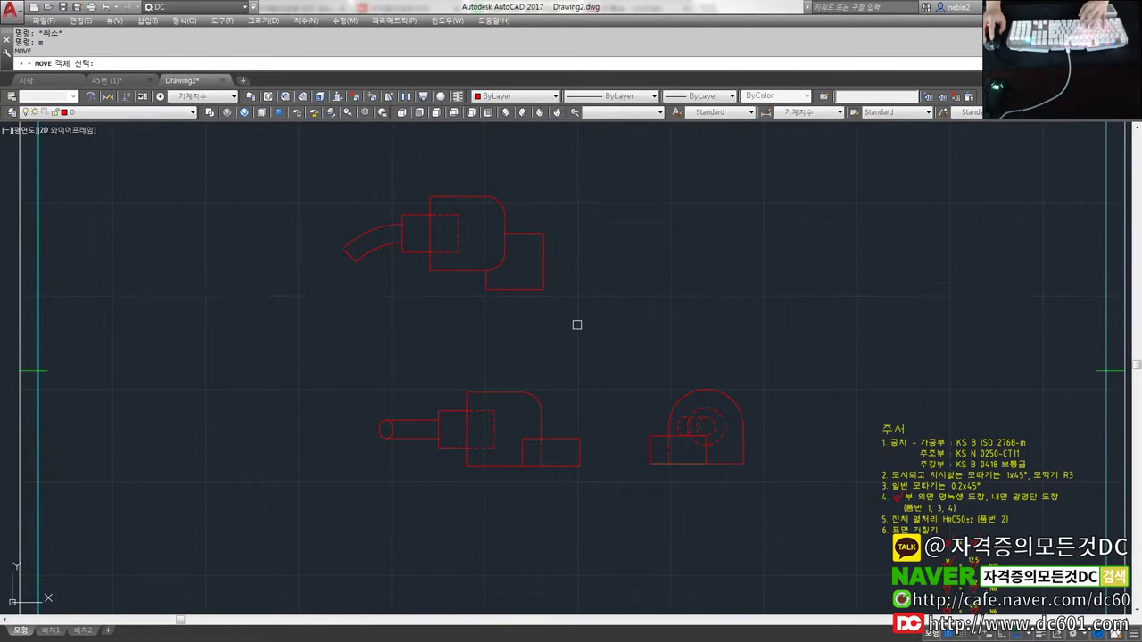
pyautogui.click(579, 324)
pyautogui.click(327, 189)
pyautogui.press('Return')
pyautogui.click(544, 289)
pyautogui.keyDown('shift'); pyautogui.rightClick(614, 361); pyautogui.keyUp('shift')
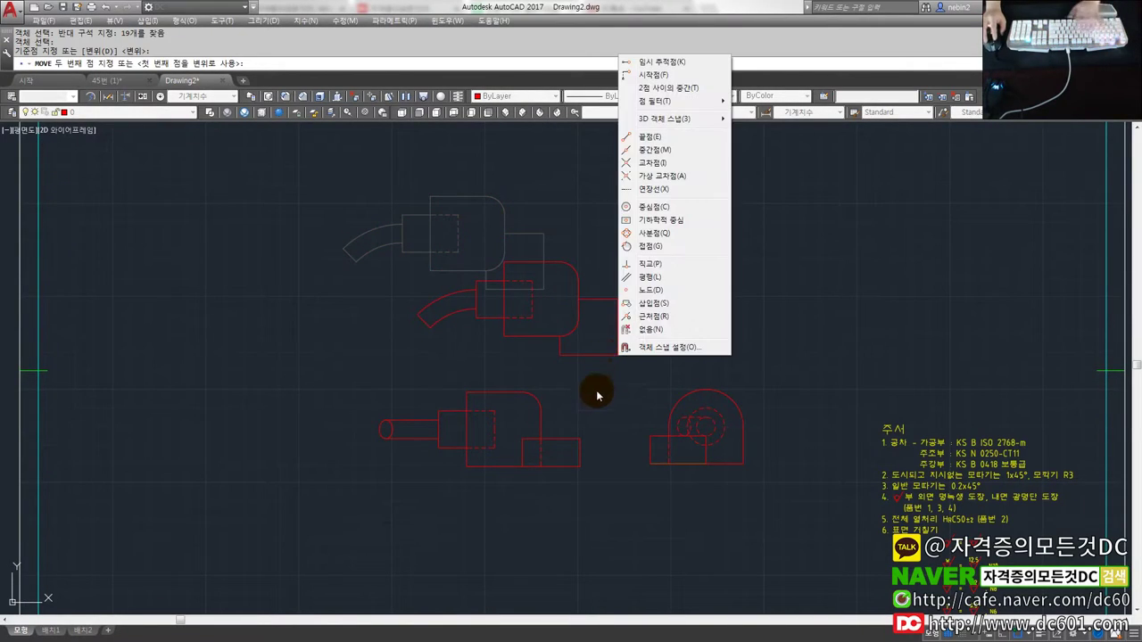
pyautogui.click(669, 265)
pyautogui.click(579, 453)
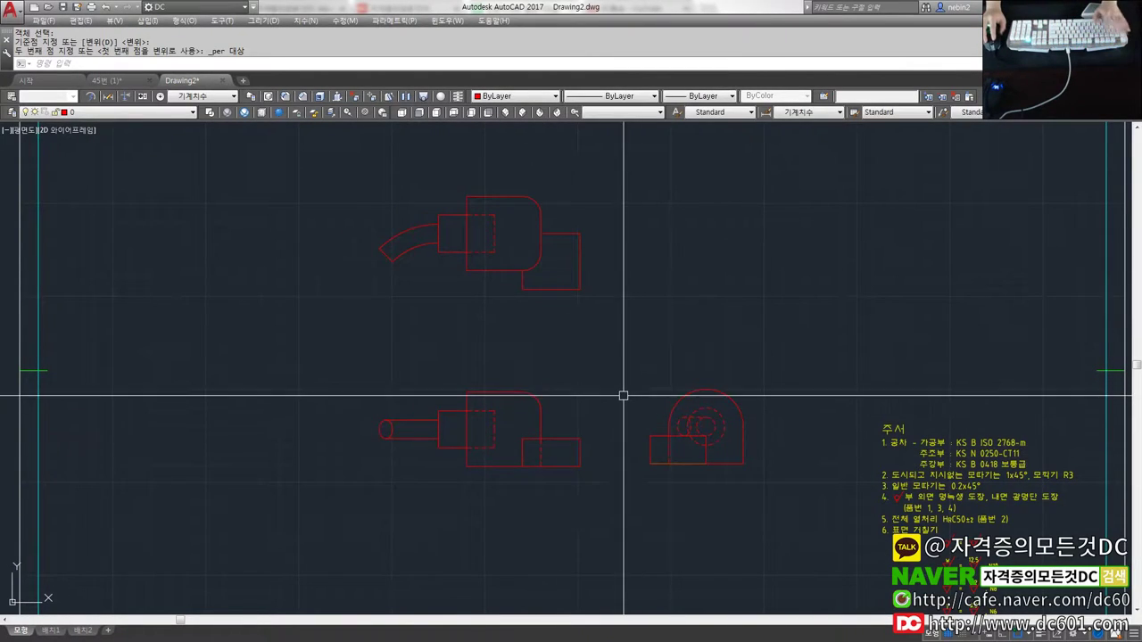
# Start moving the side view with a Perpendicular snap, then cancel so it stays put.
pyautogui.press('Return')
pyautogui.click(767, 374)
pyautogui.click(664, 475)
pyautogui.press('Return')
pyautogui.click(665, 476)
pyautogui.keyDown('shift'); pyautogui.rightClick(612, 473); pyautogui.keyUp('shift')
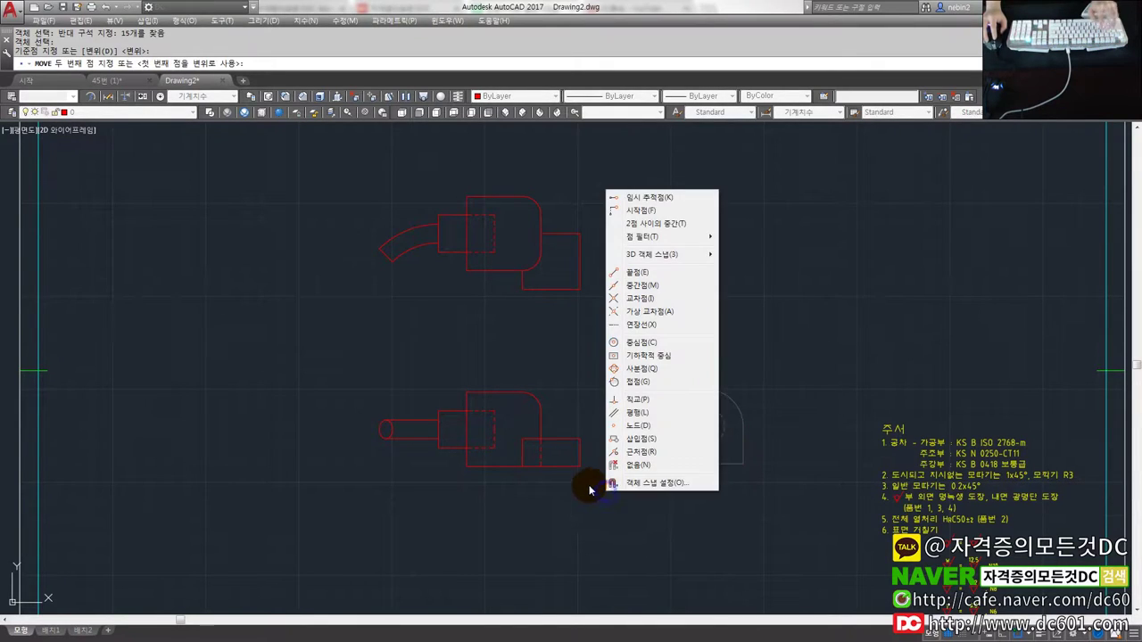
pyautogui.click(660, 415)
pyautogui.press('Escape')
pyautogui.press('Escape')
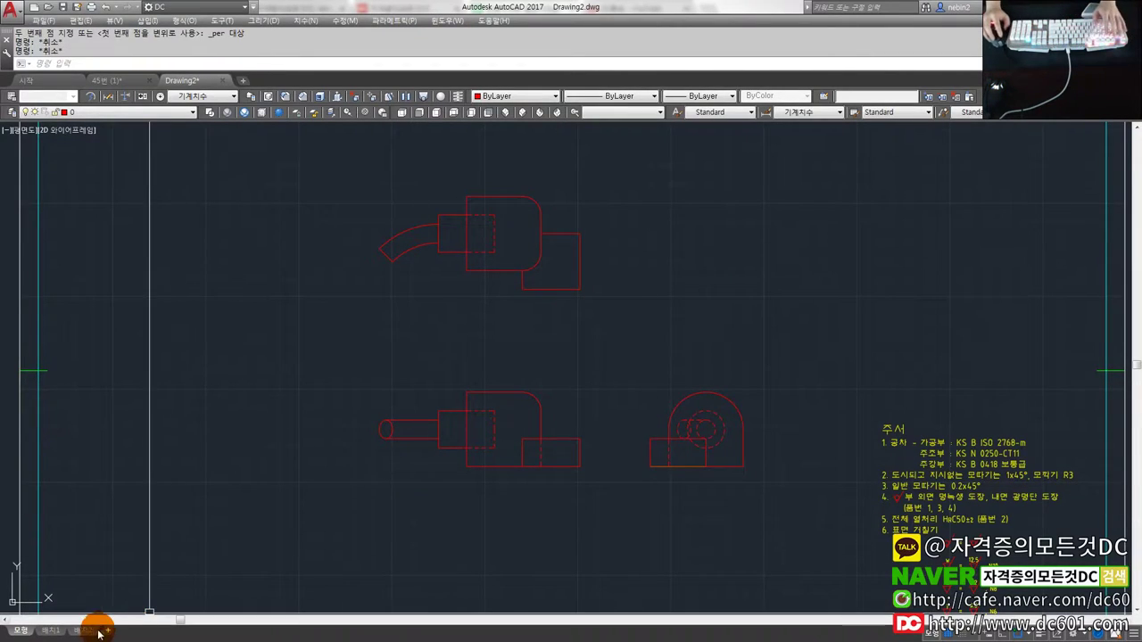
# Switch to the 45번 (1) drawing and undo the recent edits to restore the 3D solid.
pyautogui.click(116, 82)
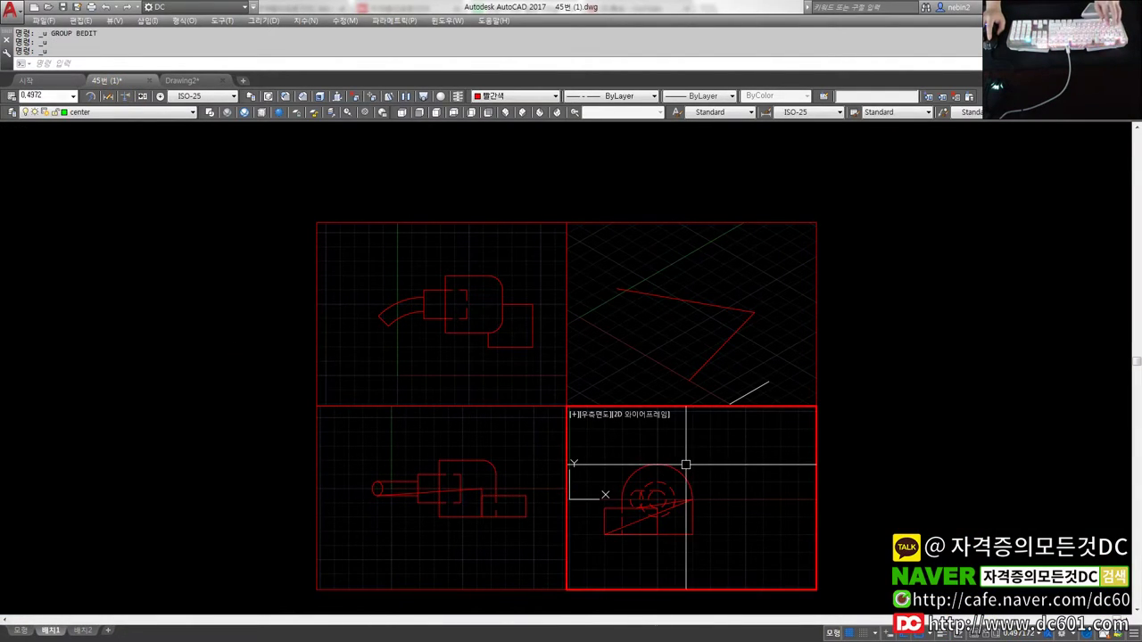
pyautogui.hotkey('ctrl', 'z')
pyautogui.hotkey('ctrl', 'z')
pyautogui.hotkey('ctrl', 'z')
pyautogui.hotkey('ctrl', 'z')
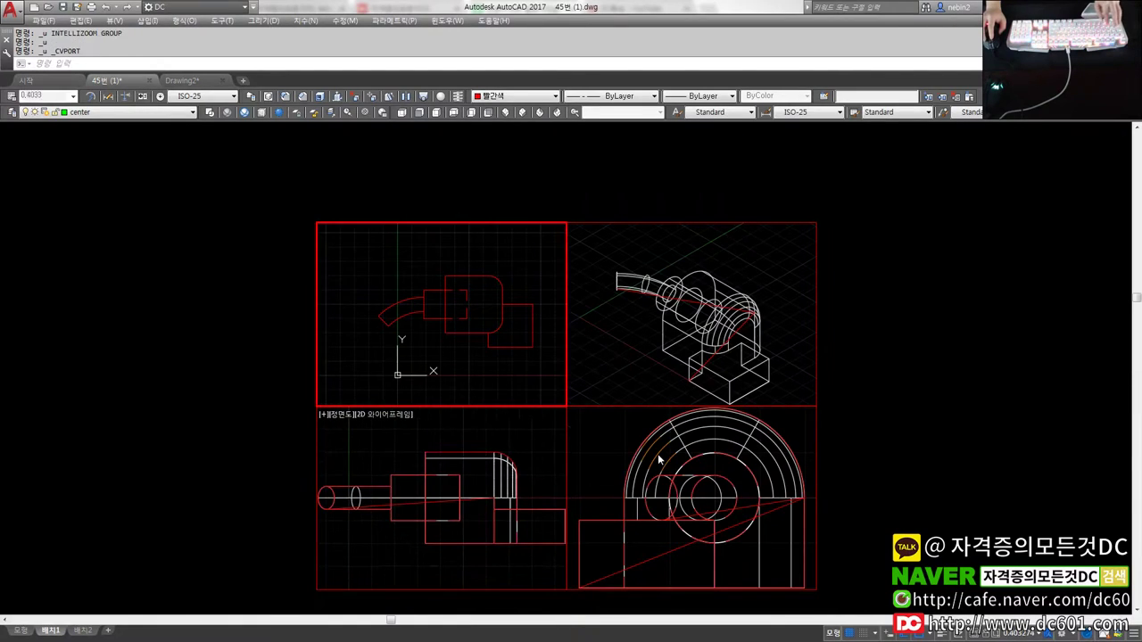
pyautogui.press('Escape')
# Begin a window erase in the isometric viewport, then cancel without deleting anything.
pyautogui.click(671, 403)
pyautogui.scroll(-3, 658, 357)
pyautogui.write('e')
pyautogui.press('Return')
pyautogui.click(722, 382)
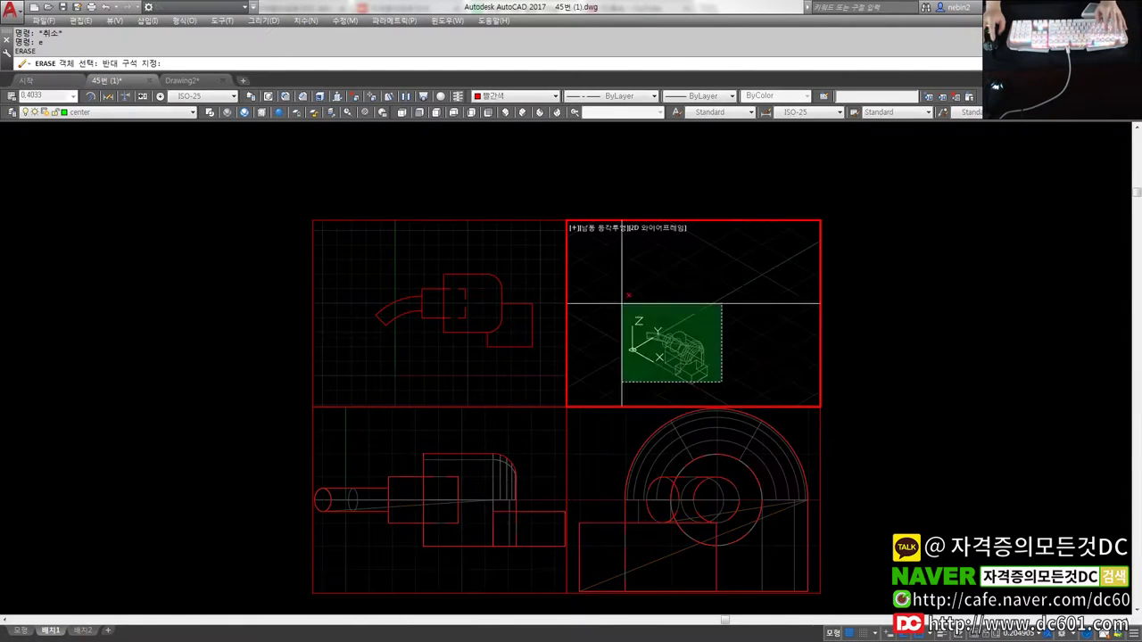
pyautogui.click(622, 303)
pyautogui.scroll(2, 693, 337)
pyautogui.scroll(-3, 679, 336)
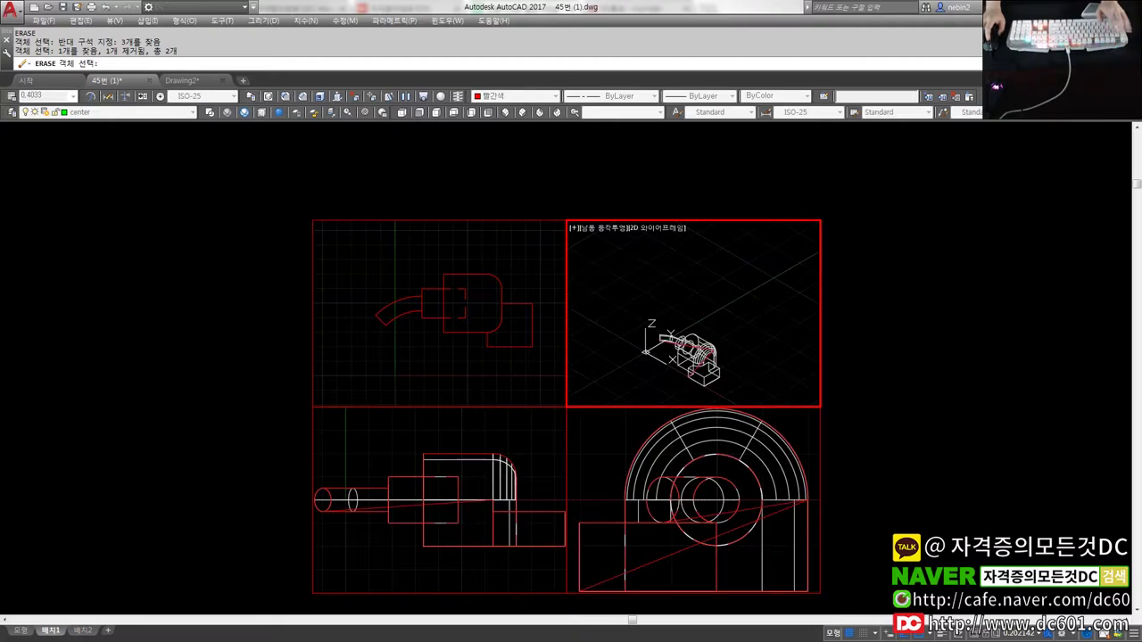
pyautogui.scroll(3, 670, 334)
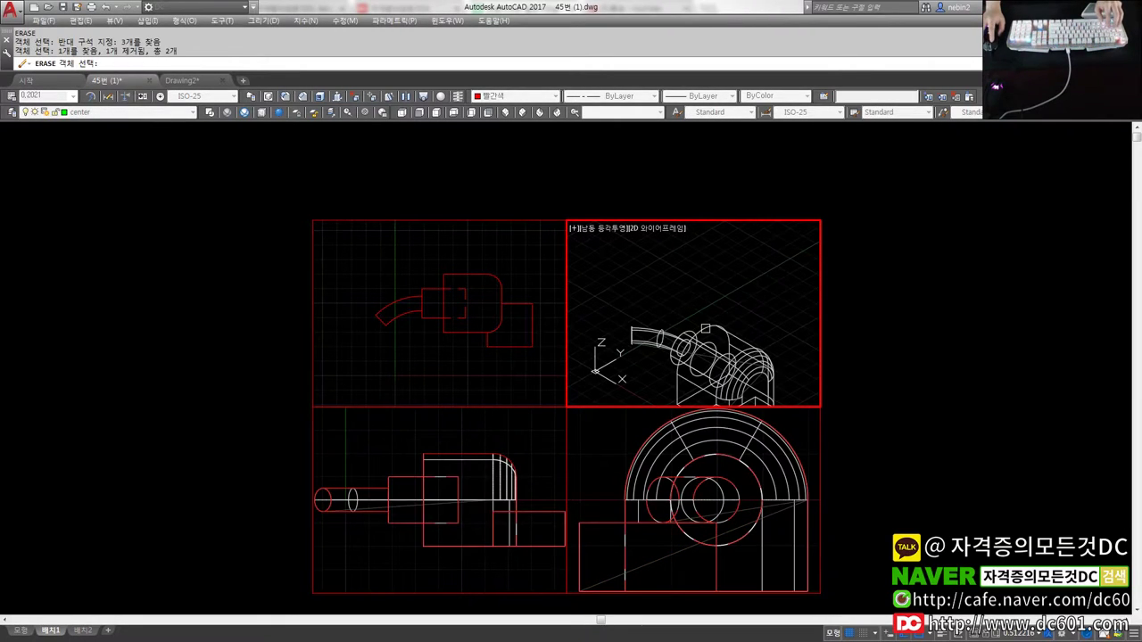
pyautogui.press('Escape')
# Erase the red flat profile lines while keeping the 3D solid, then view it southeast isometric.
pyautogui.click(33, 633)
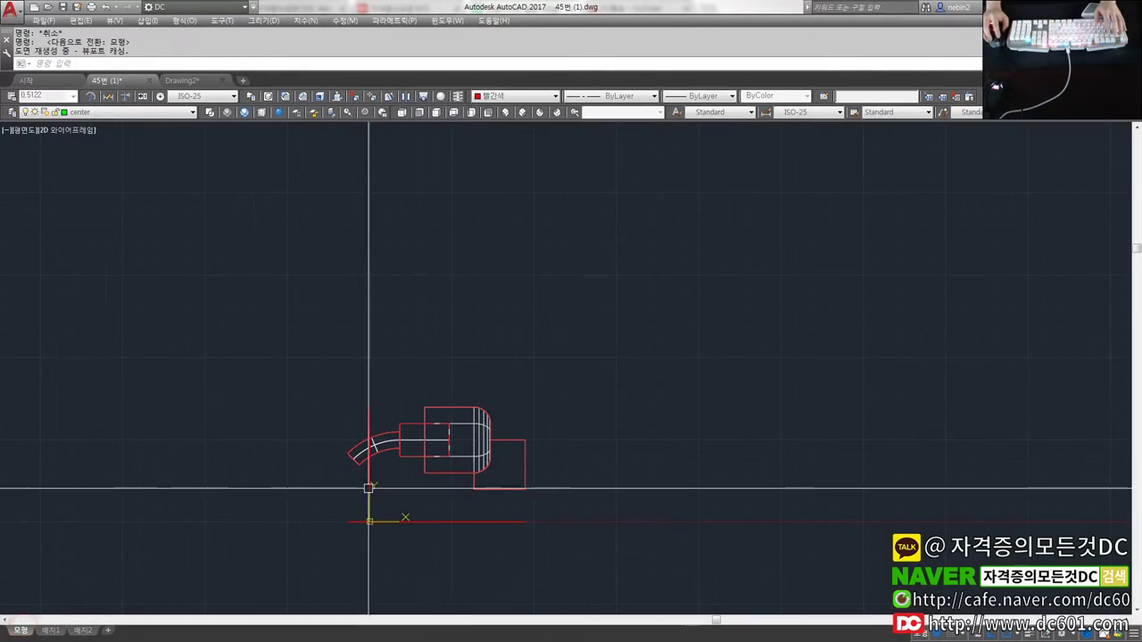
pyautogui.write('e')
pyautogui.press('Return')
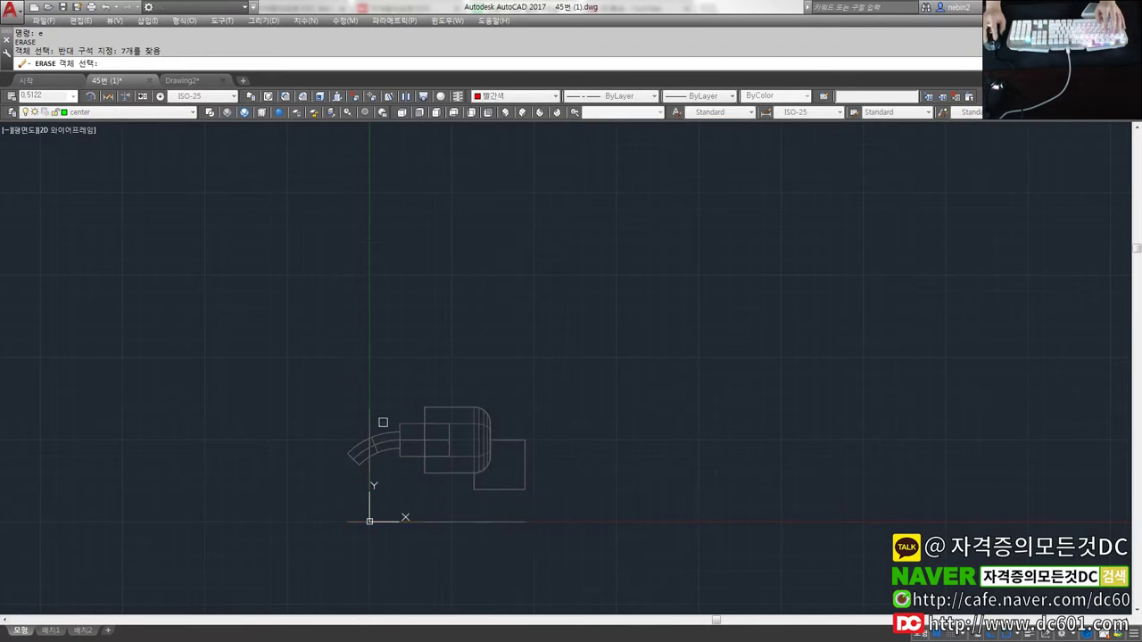
pyautogui.click(587, 393)
pyautogui.click(303, 525)
pyautogui.keyDown('shift'); pyautogui.click(459, 395); pyautogui.keyUp('shift')
pyautogui.scroll(-2, 481, 439)
pyautogui.press('Escape')
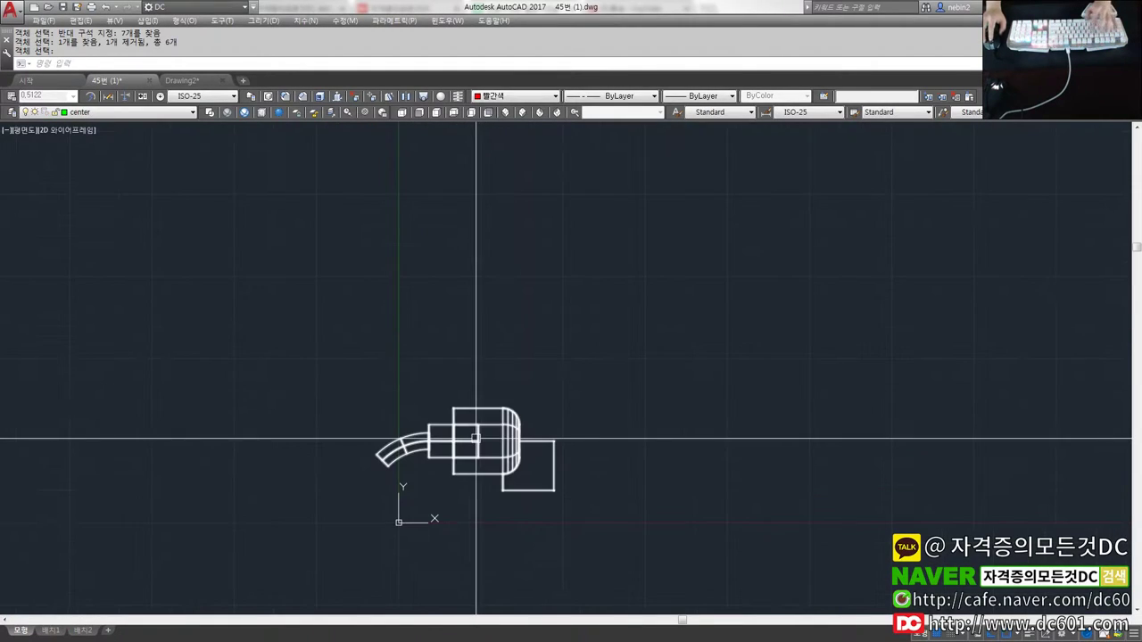
pyautogui.write('8')
pyautogui.press('space')
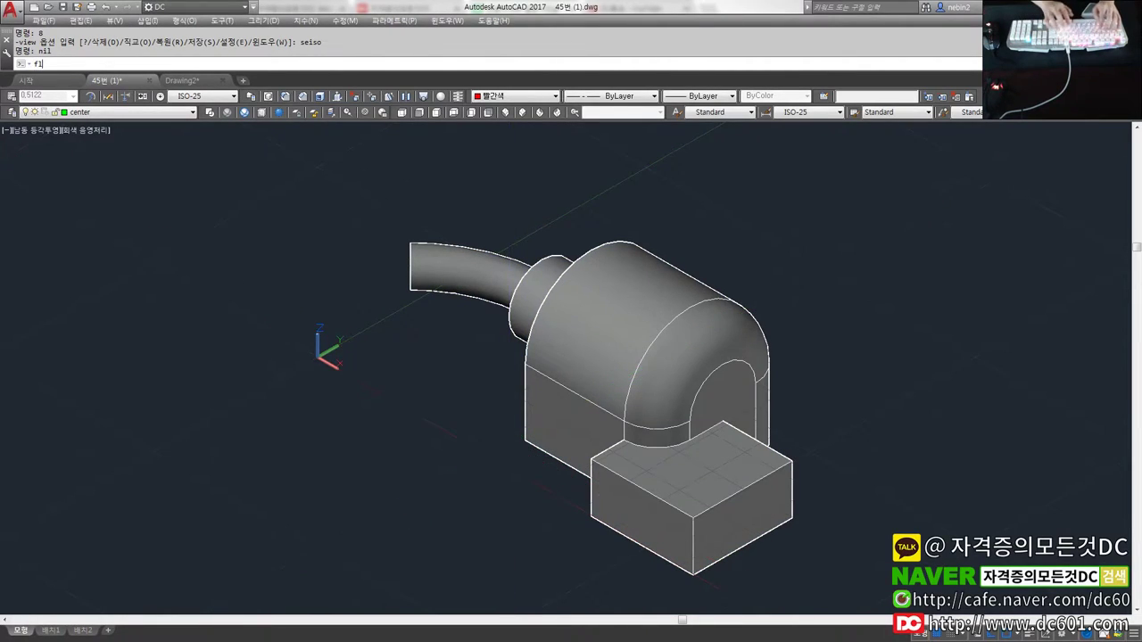
# Create a FLATSHOT projection of the model as a block inserted at the origin.
pyautogui.rightClick(511, 446)
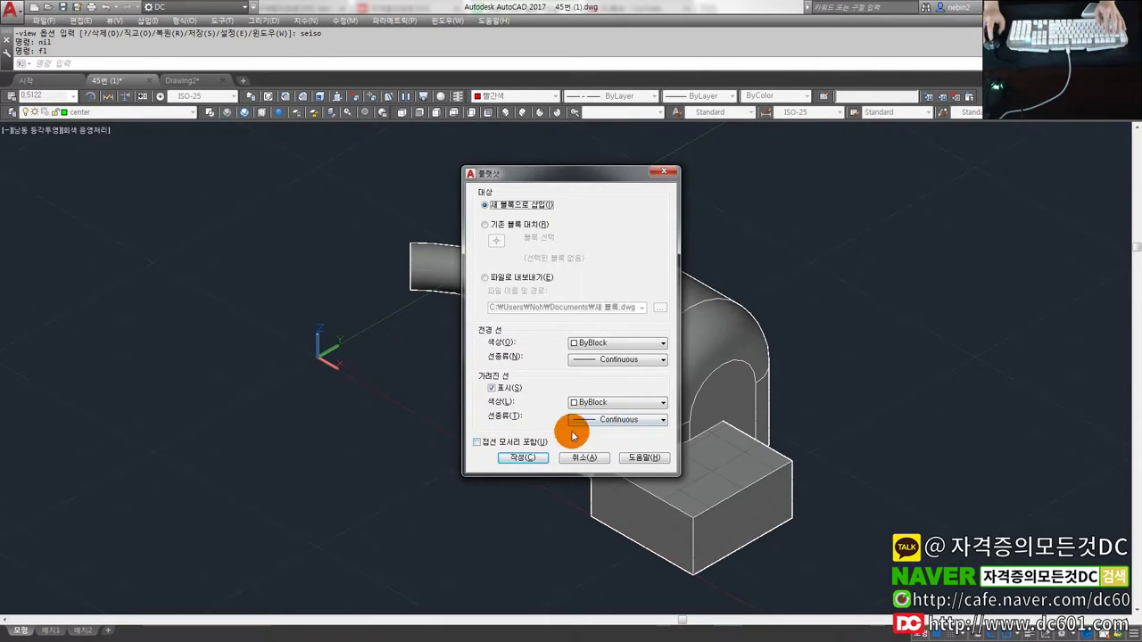
pyautogui.click(539, 461)
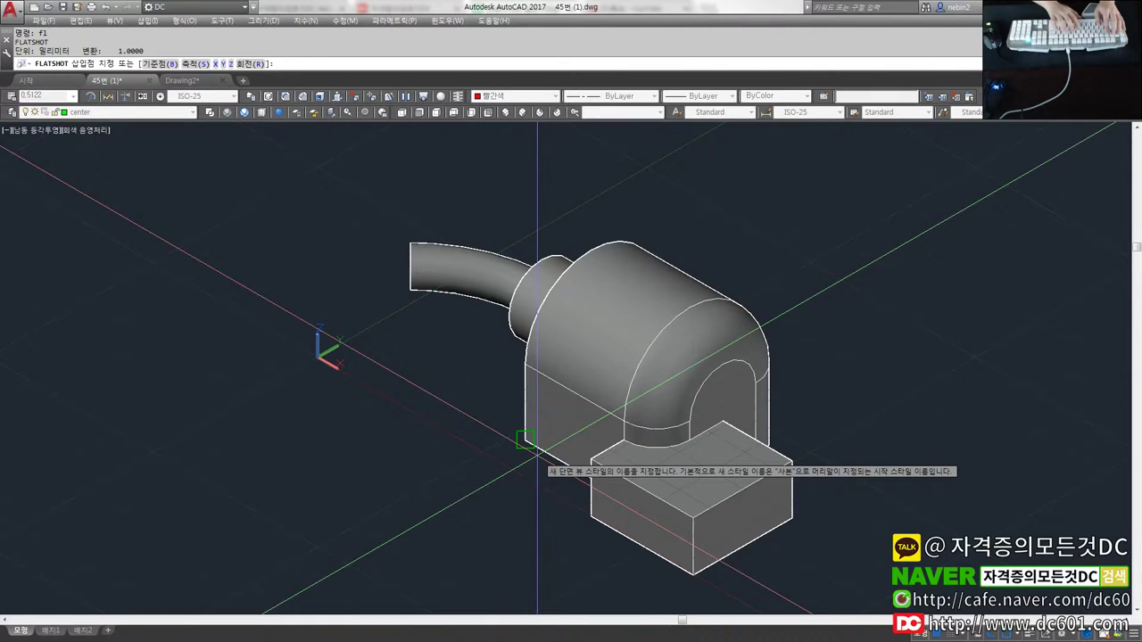
pyautogui.press('Return')
pyautogui.rightClick(536, 462)
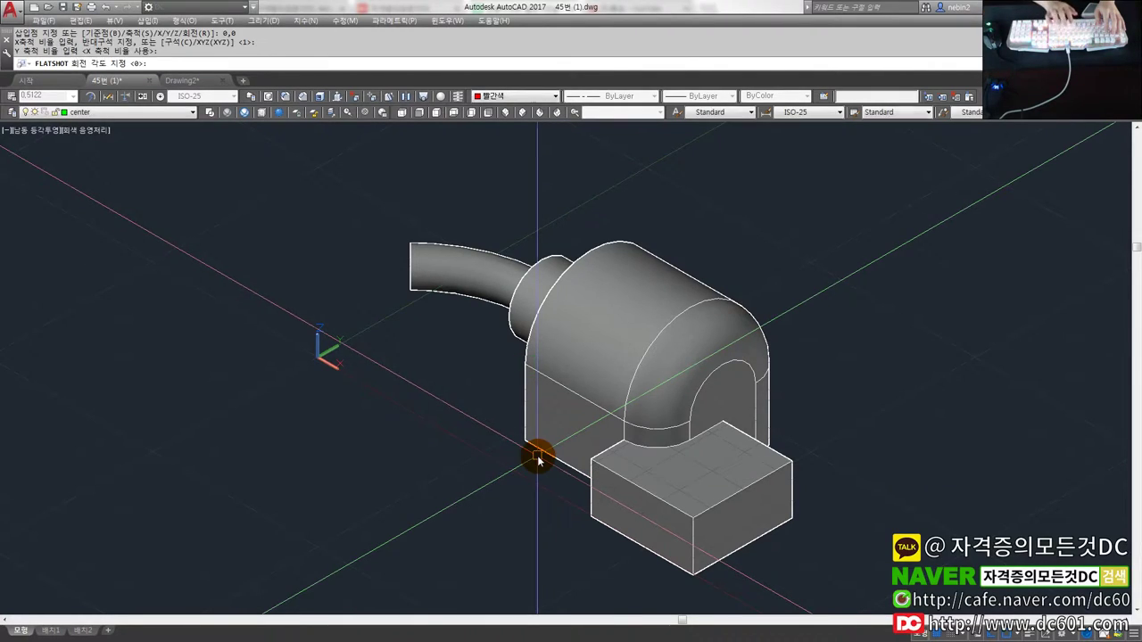
pyautogui.rightClick(539, 460)
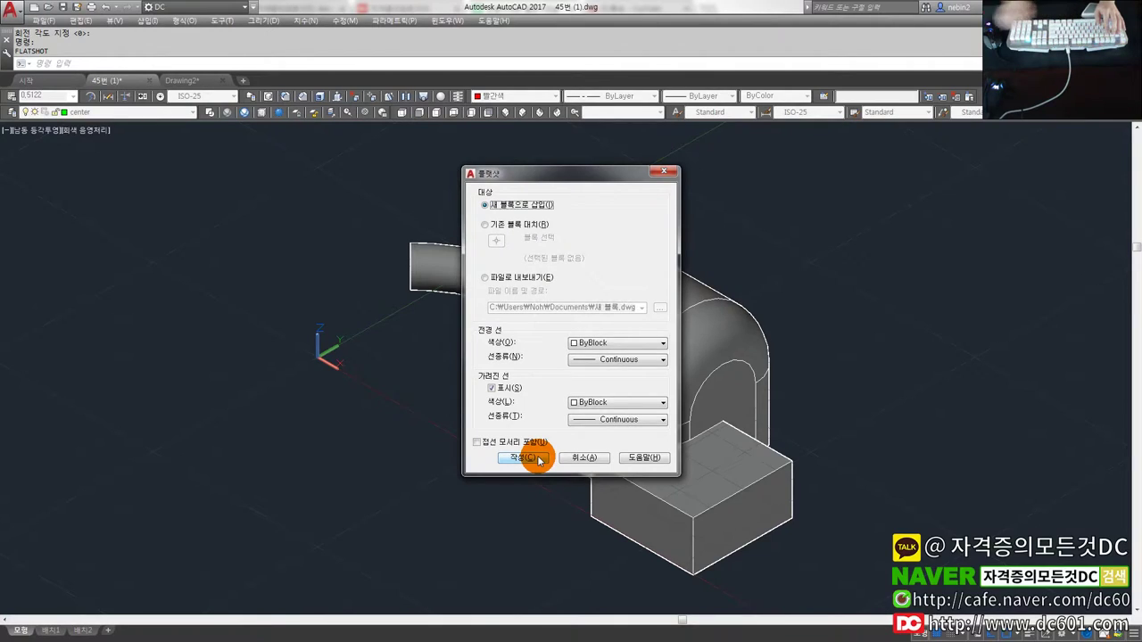
pyautogui.press('Escape')
# Set the visual style to 2D Wireframe with VS.
pyautogui.click(115, 113)
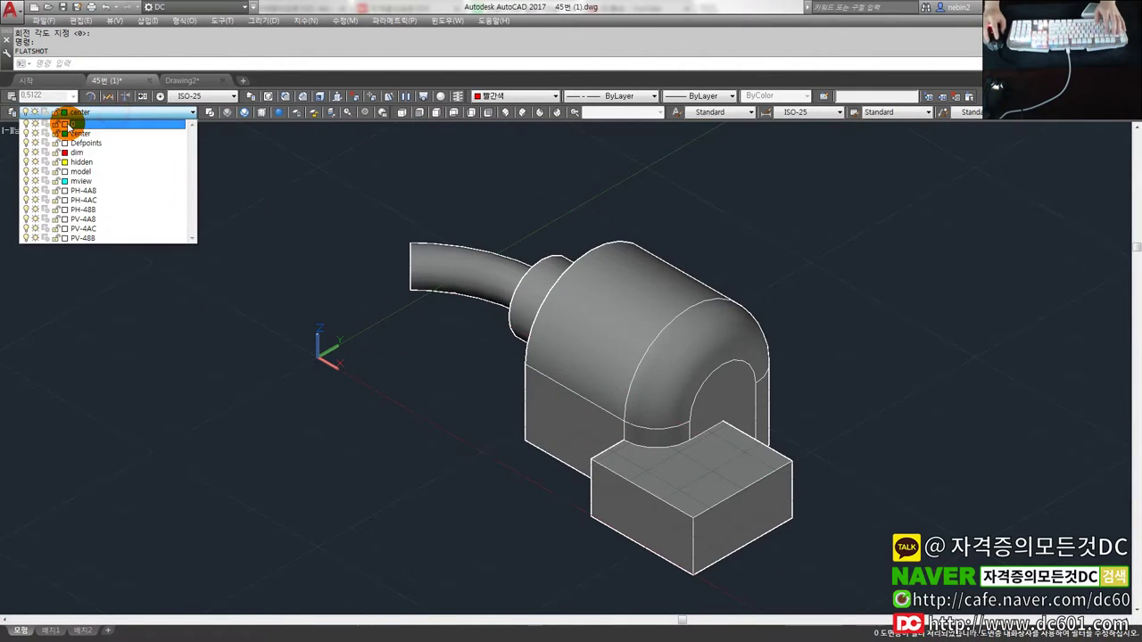
pyautogui.click(73, 113)
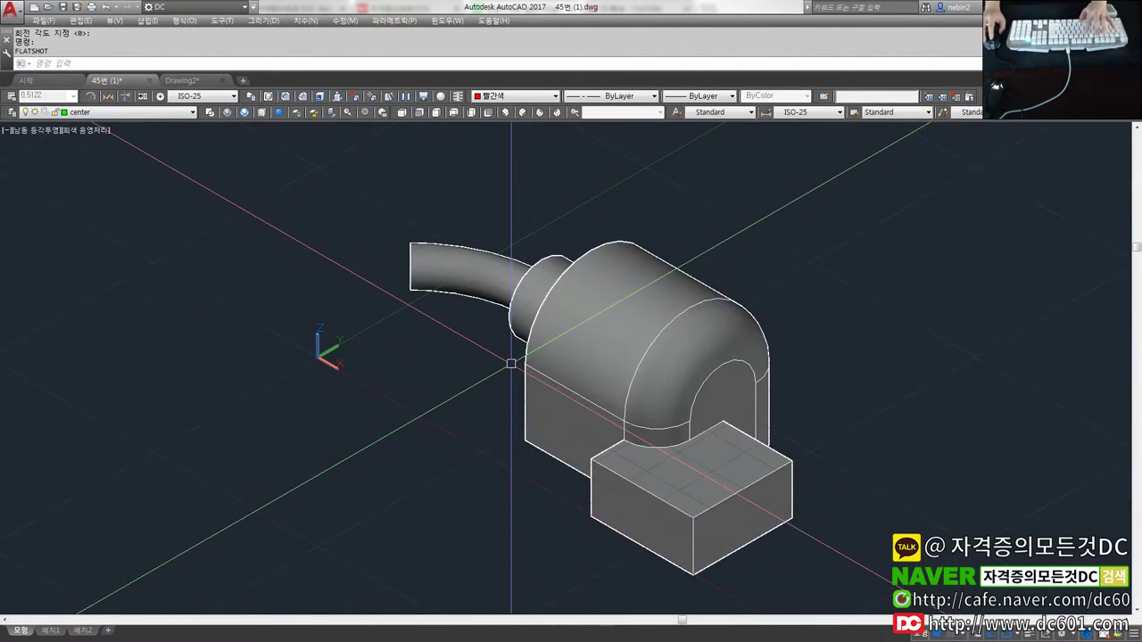
pyautogui.write('vs')
pyautogui.press('Return')
pyautogui.click(596, 345)
# Create a FLATSHOT with tangential edges, inserting it at 0,0 with X scale 1 and matching Y.
pyautogui.press('Escape')
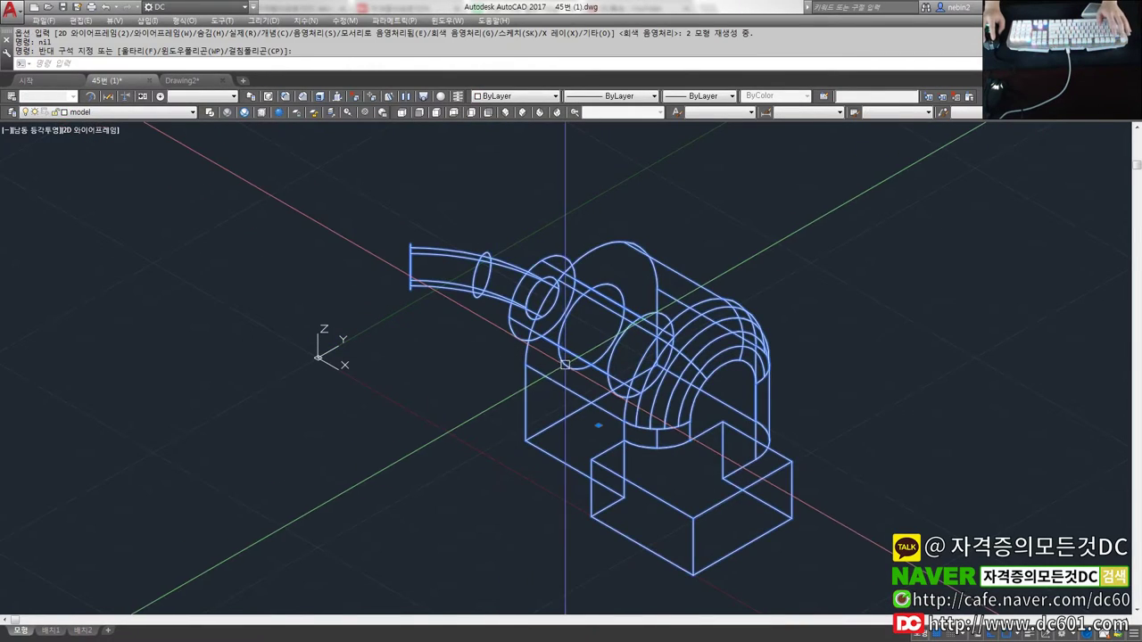
pyautogui.press('Escape')
pyautogui.write('fl')
pyautogui.press('Return')
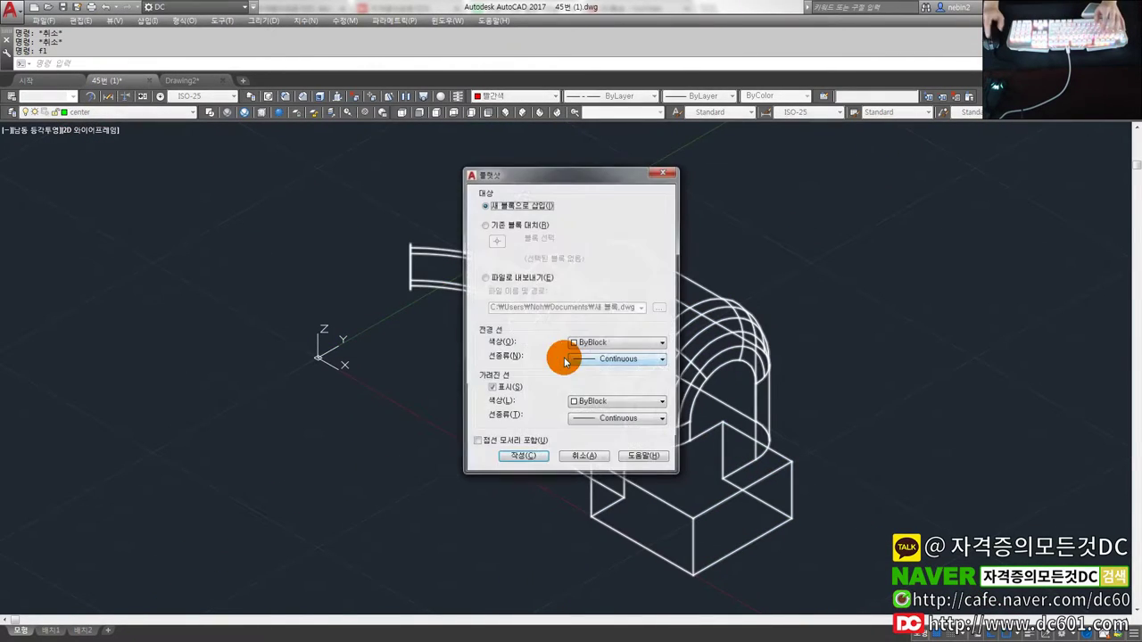
pyautogui.click(523, 458)
pyautogui.click(131, 61)
pyautogui.write('0,')
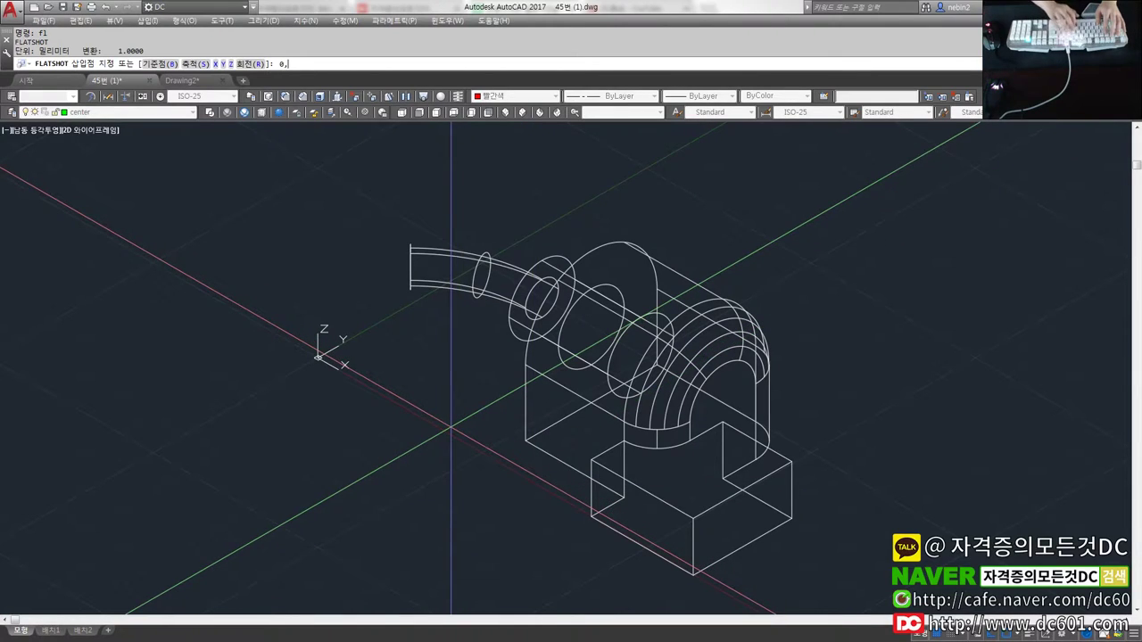
pyautogui.write('0')
pyautogui.press('Return')
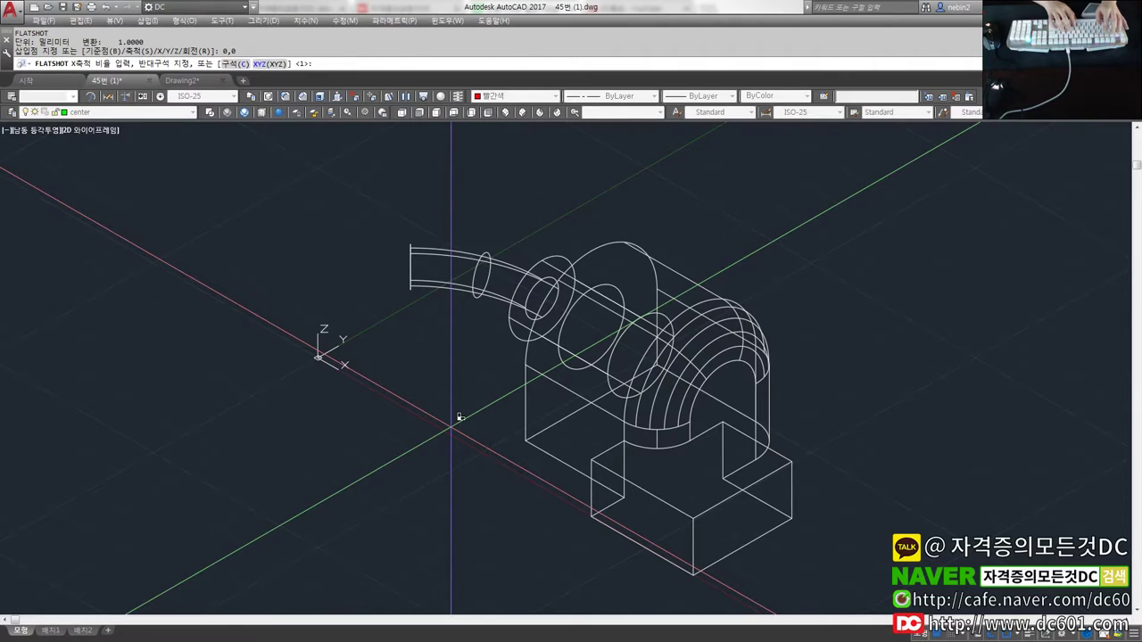
pyautogui.write('1')
pyautogui.press('Return')
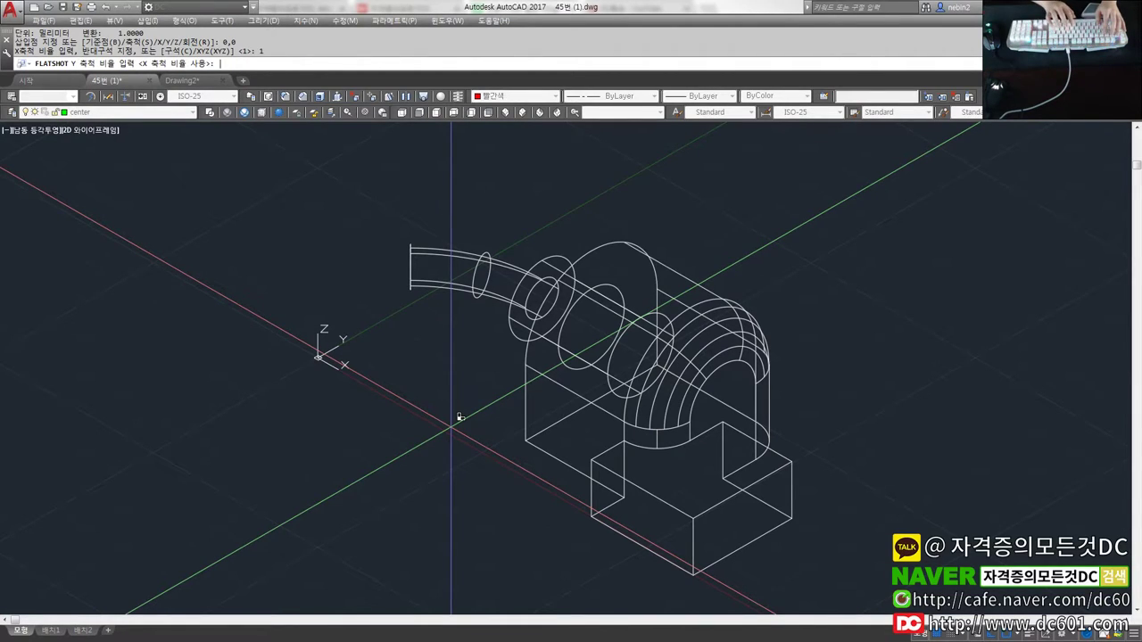
pyautogui.press('Return')
pyautogui.click(452, 432)
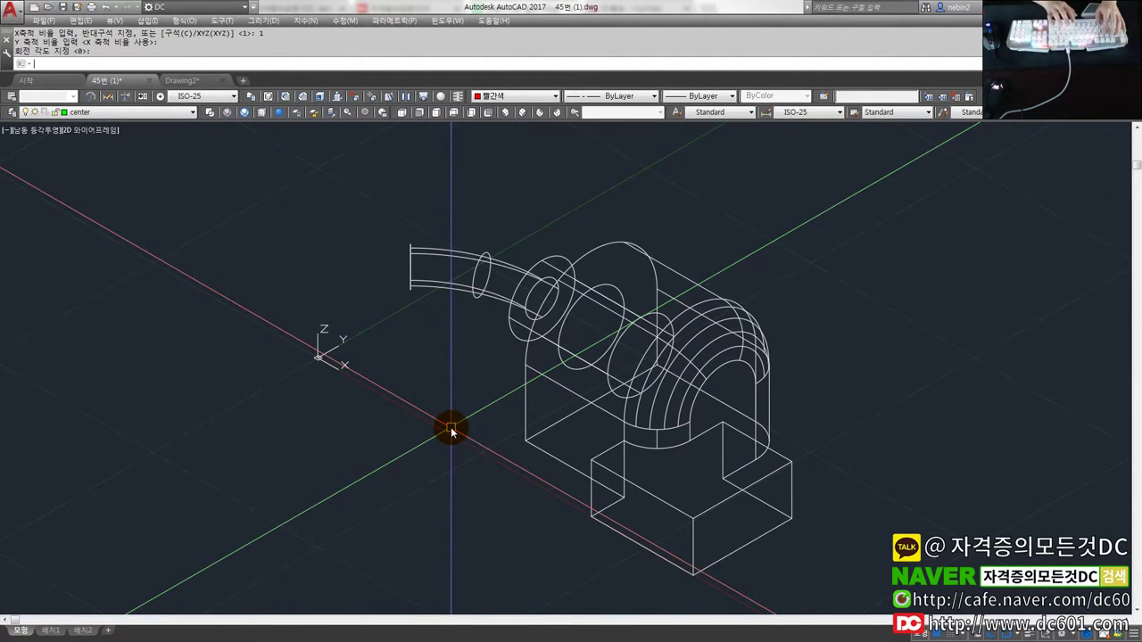
# Turn all layers back on and switch to the top view.
pyautogui.write('lo')
pyautogui.press('Return')
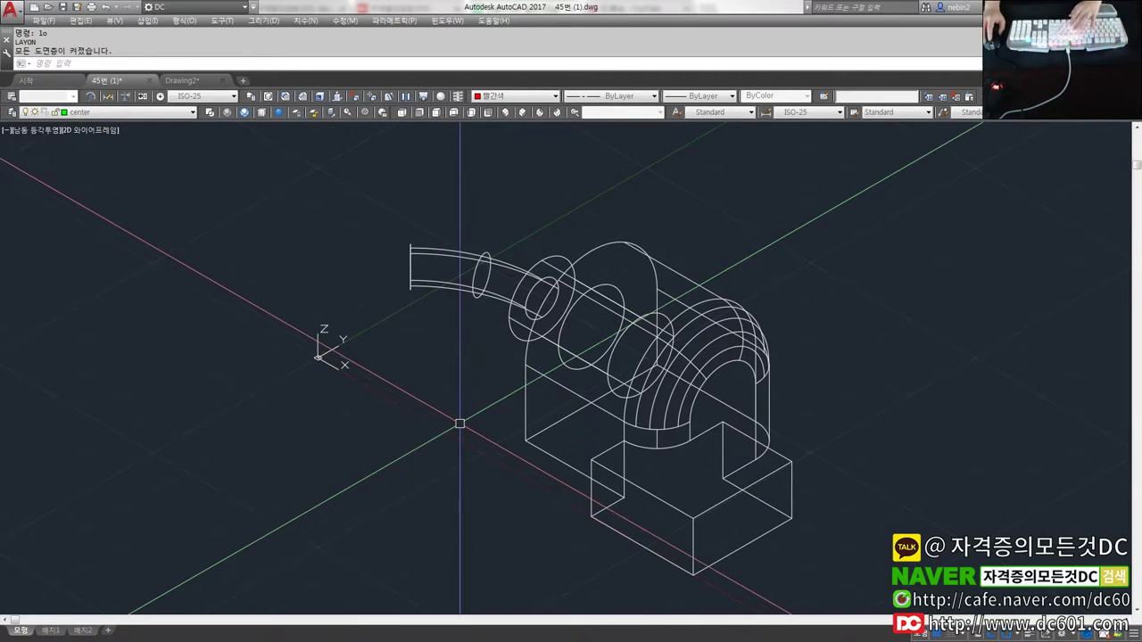
pyautogui.write('8')
pyautogui.press('Return')
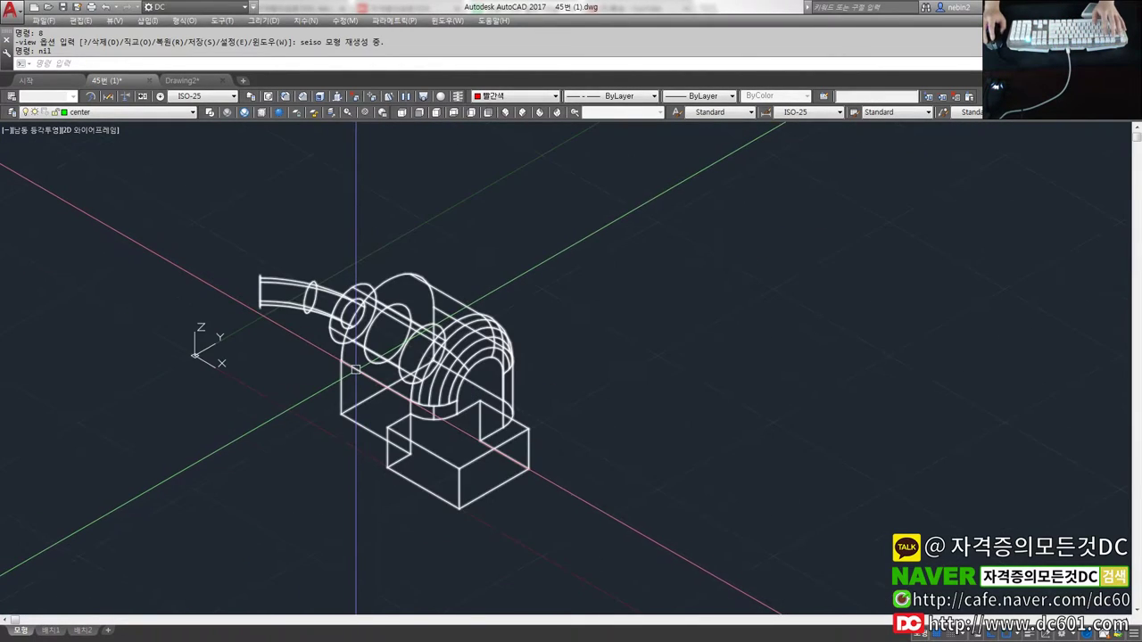
pyautogui.write('t')
pyautogui.press('Return')
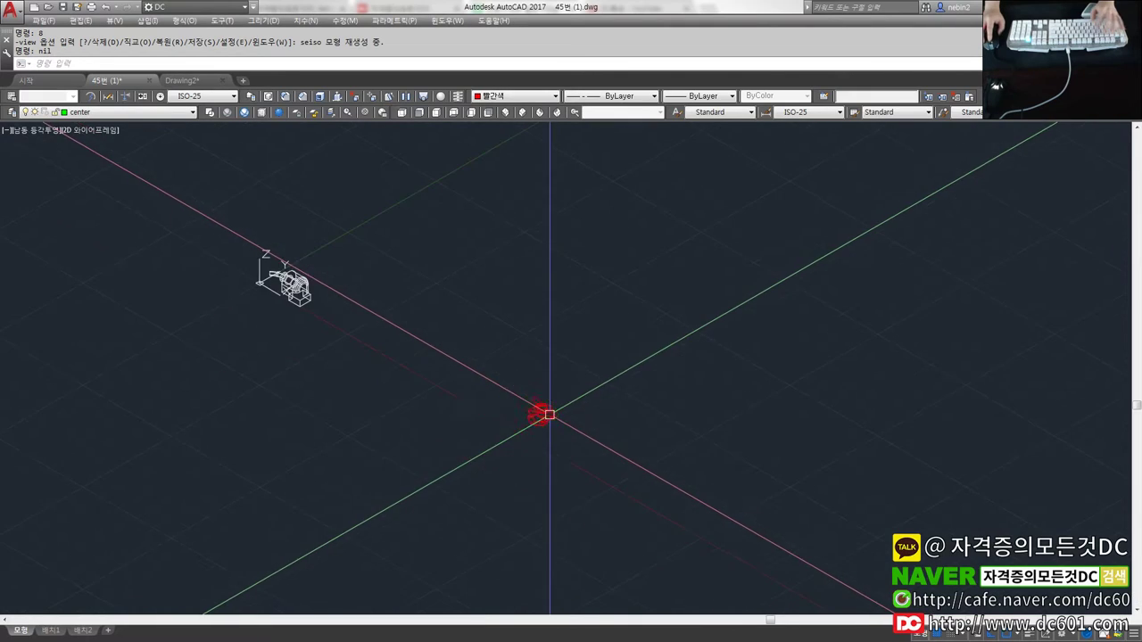
# Move the red flat projection further left in the top view.
pyautogui.scroll(-4, 446, 406)
pyautogui.moveTo(446, 408); pyautogui.dragTo(509, 407, button='middle')
pyautogui.scroll(2, 697, 393)
pyautogui.write('5')
pyautogui.press('Return')
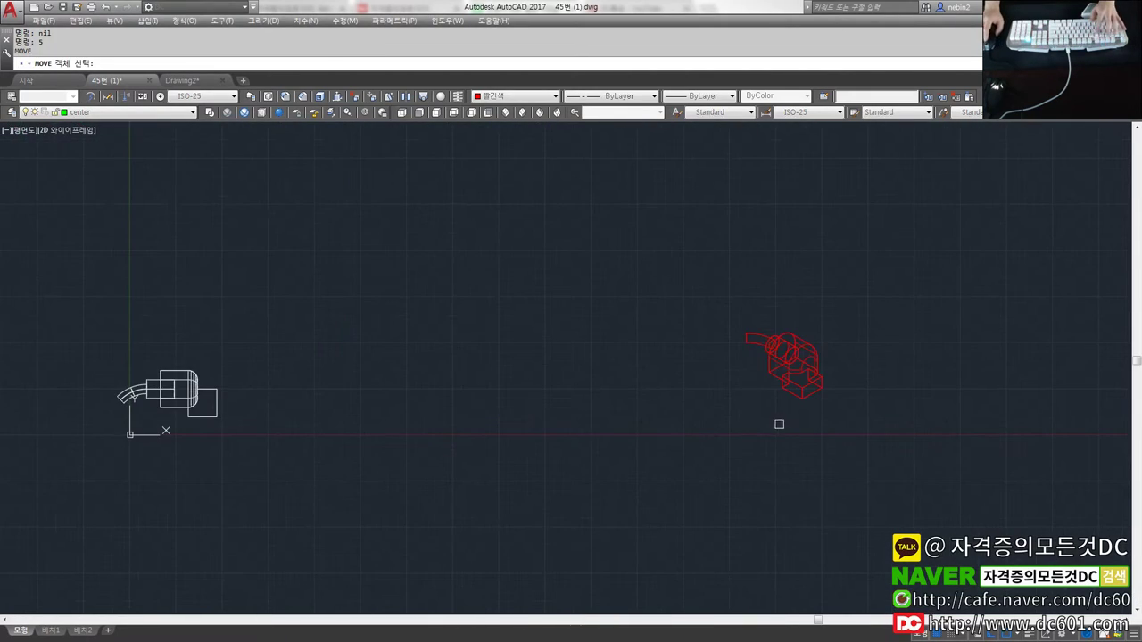
pyautogui.moveTo(777, 421); pyautogui.dragTo(713, 295)
pyautogui.press('Return')
pyautogui.click(778, 365)
pyautogui.click(339, 357)
pyautogui.scroll(1, 402, 396)
pyautogui.press('Escape')
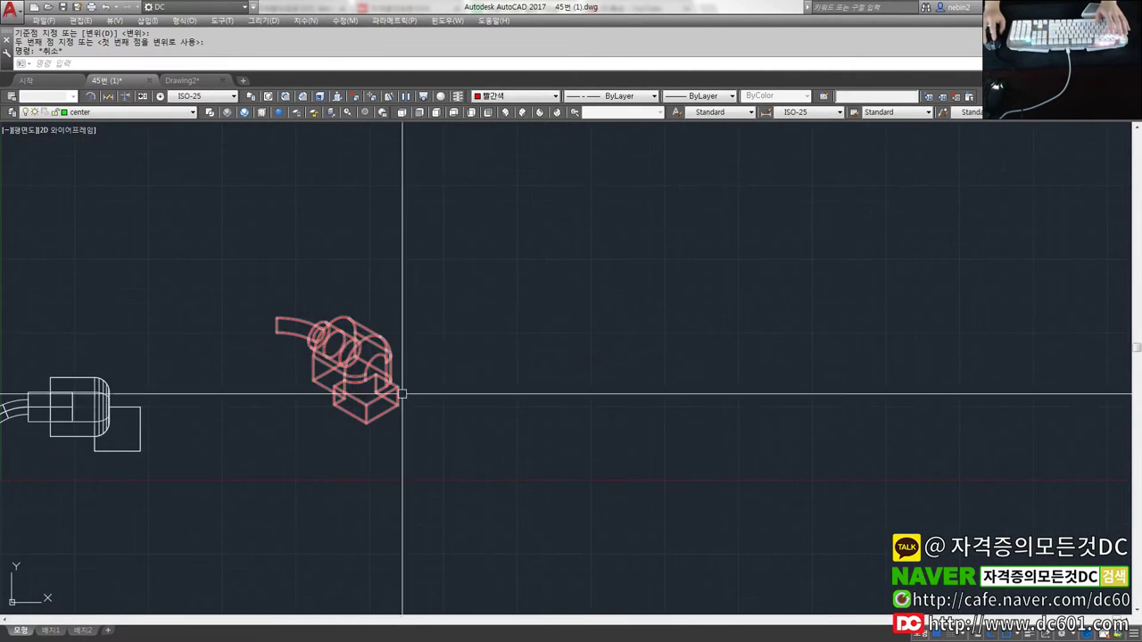
# Erase the objects windowed on the left side of the view.
pyautogui.click(455, 438)
pyautogui.click(288, 314)
pyautogui.scroll(4, 342, 368)
pyautogui.press('Escape')
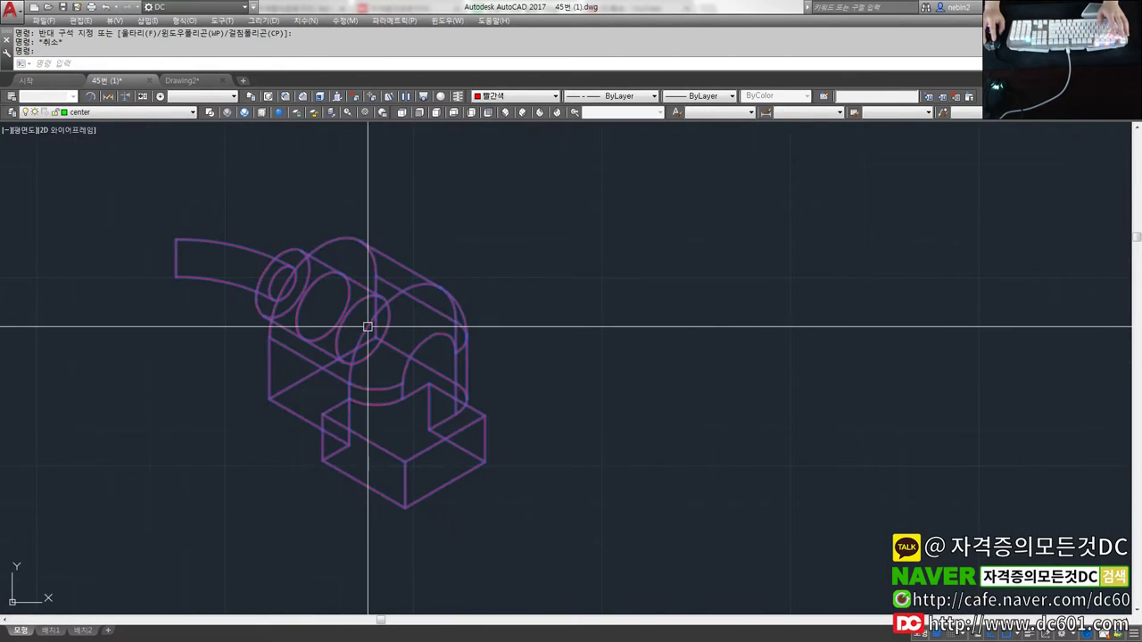
pyautogui.scroll(-3, 375, 337)
pyautogui.write('e')
pyautogui.press('Return')
pyautogui.click(375, 340)
pyautogui.moveTo(294, 349); pyautogui.dragTo(452, 375, button='middle')
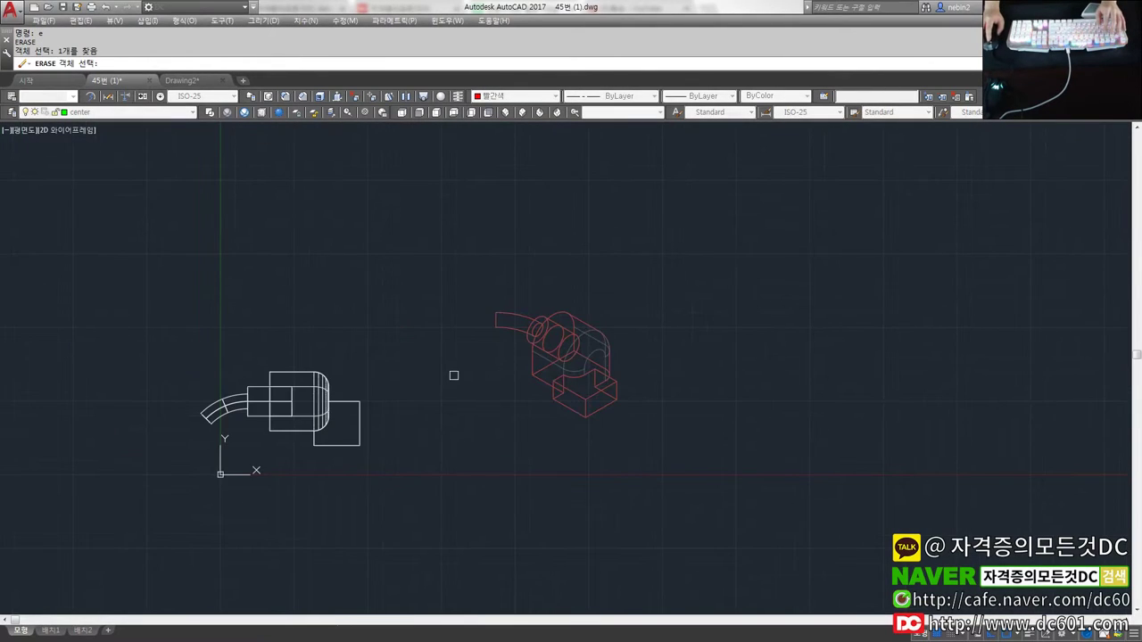
pyautogui.press('Return')
# Erase the red flat projection.
pyautogui.write('e')
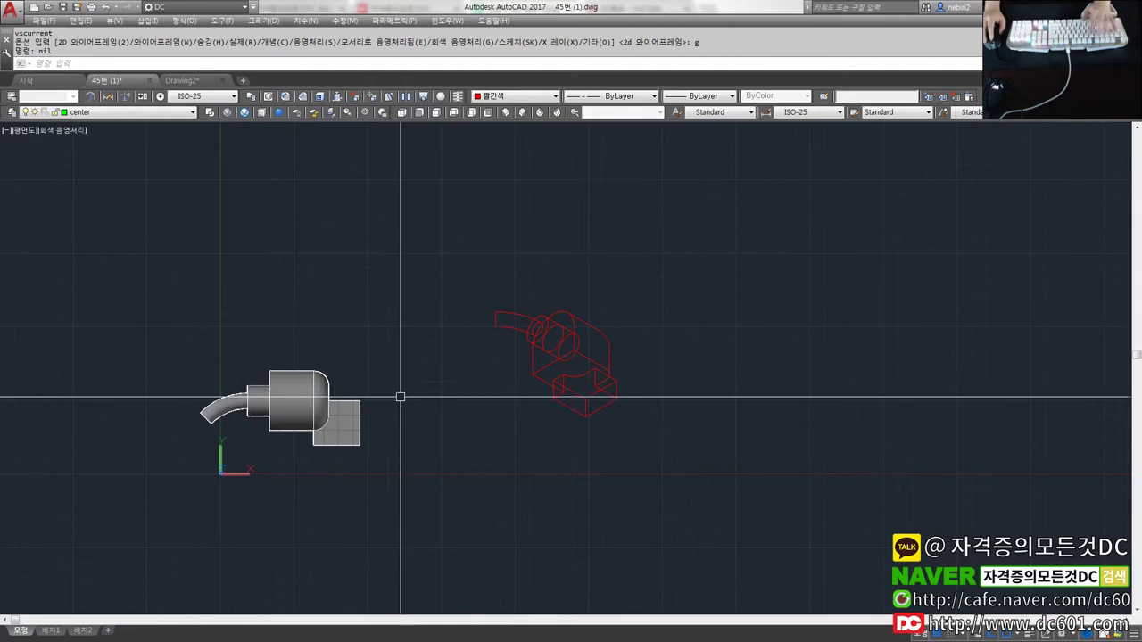
pyautogui.press('Return')
pyautogui.moveTo(650, 417); pyautogui.dragTo(459, 334)
pyautogui.press('Return')
# Switch to the southeast isometric view and set VSCURRENT to option 2, 2D Wireframe.
pyautogui.write('se')
pyautogui.press('Return')
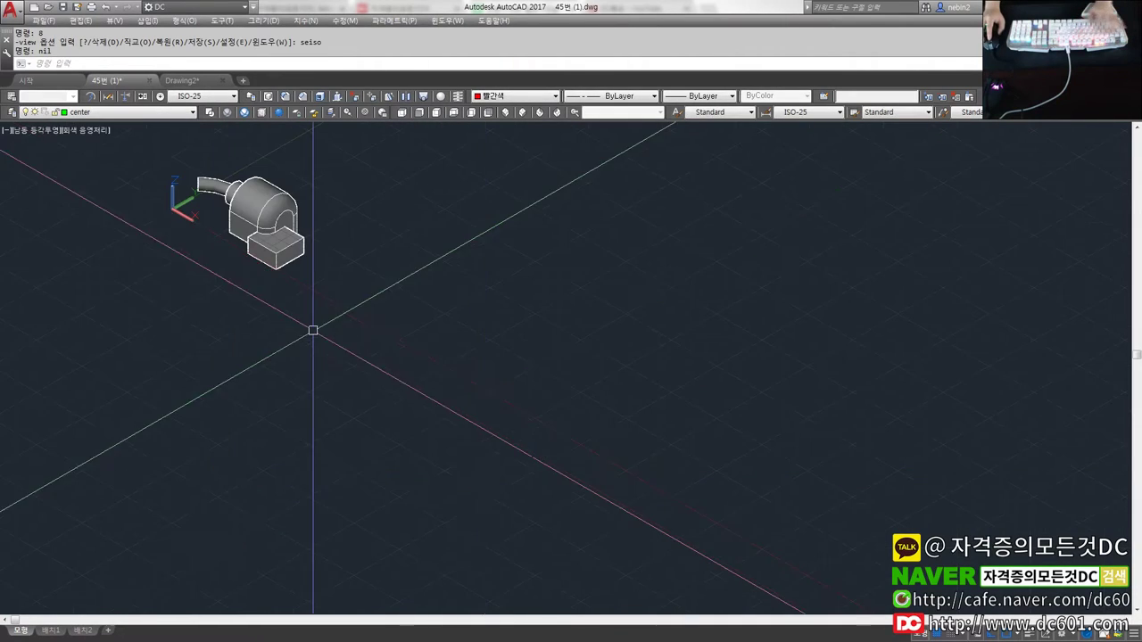
pyautogui.write('vscurrent')
pyautogui.press('Return')
pyautogui.write('2')
pyautogui.press('Return')
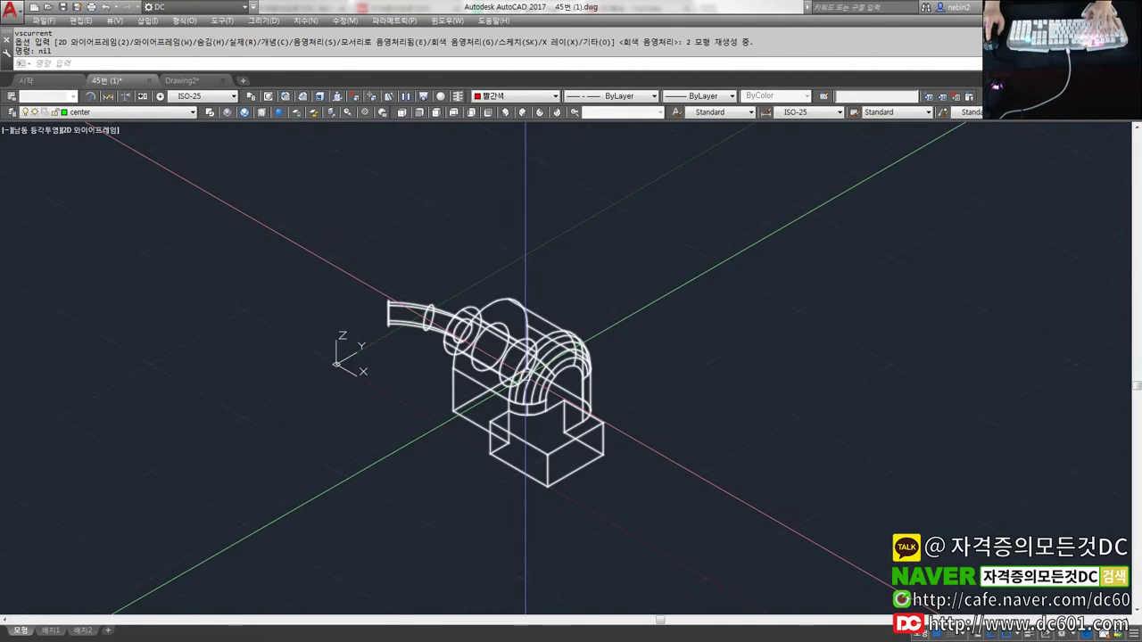
pyautogui.write('fl')
pyautogui.press('Return')
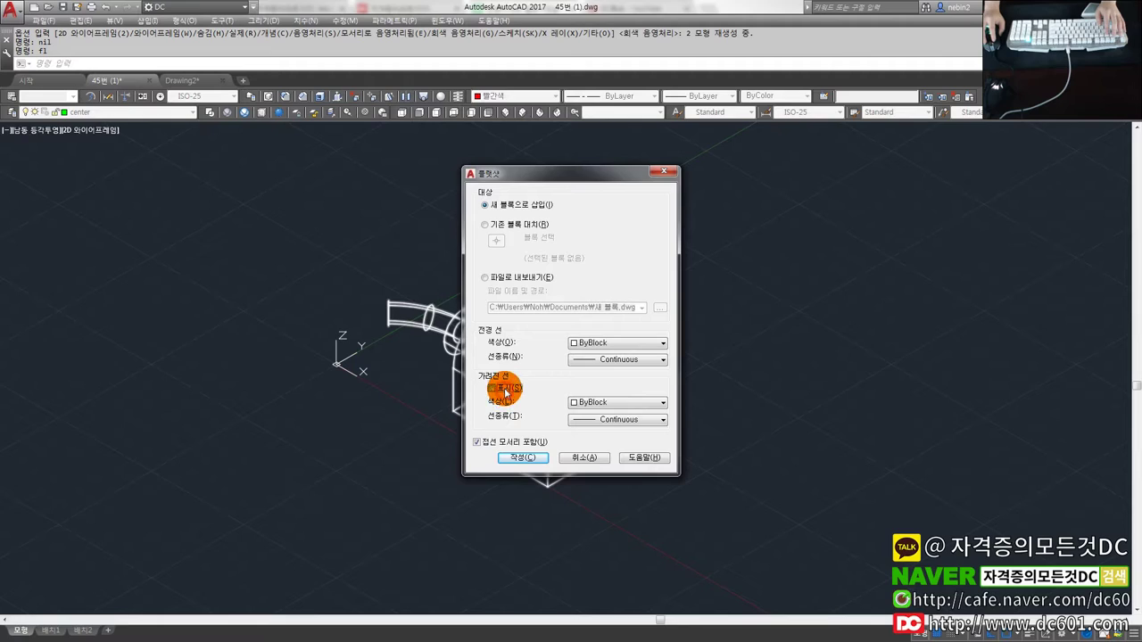
# Create the flat projection block of the isometric model at the origin with default scale.
pyautogui.click(515, 459)
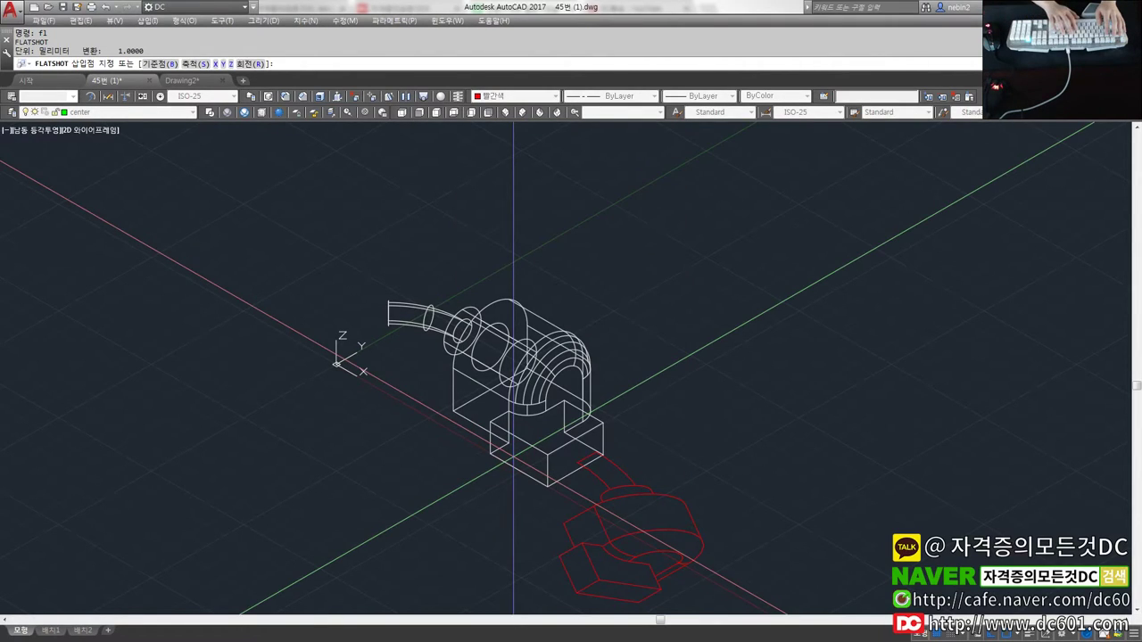
pyautogui.press('Return')
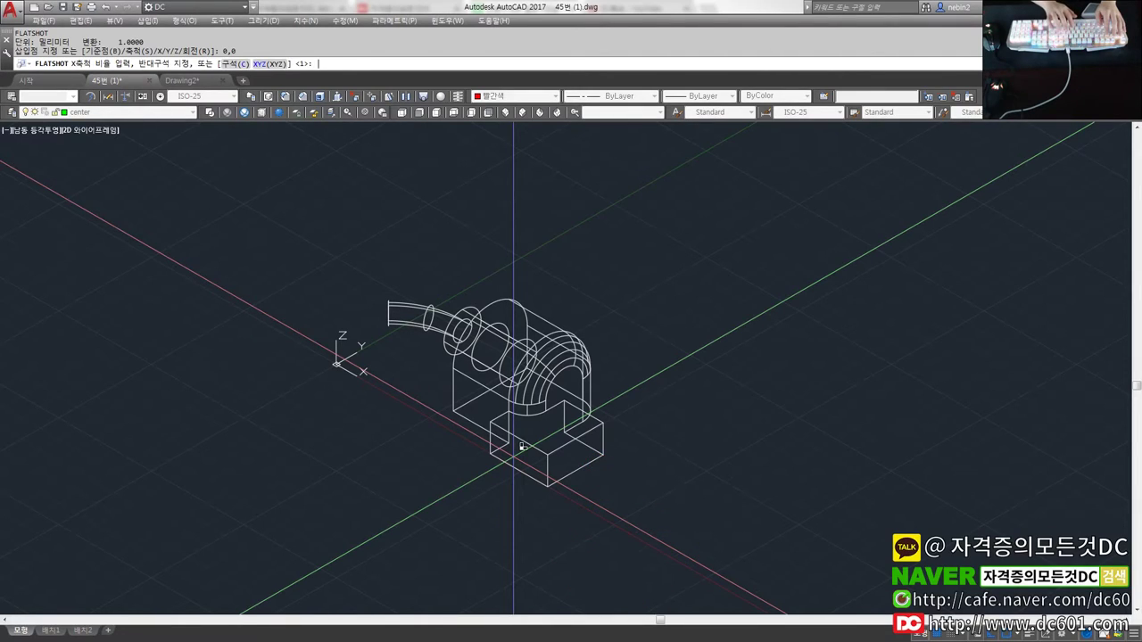
pyautogui.click(509, 459)
pyautogui.press('Return')
pyautogui.click(547, 459)
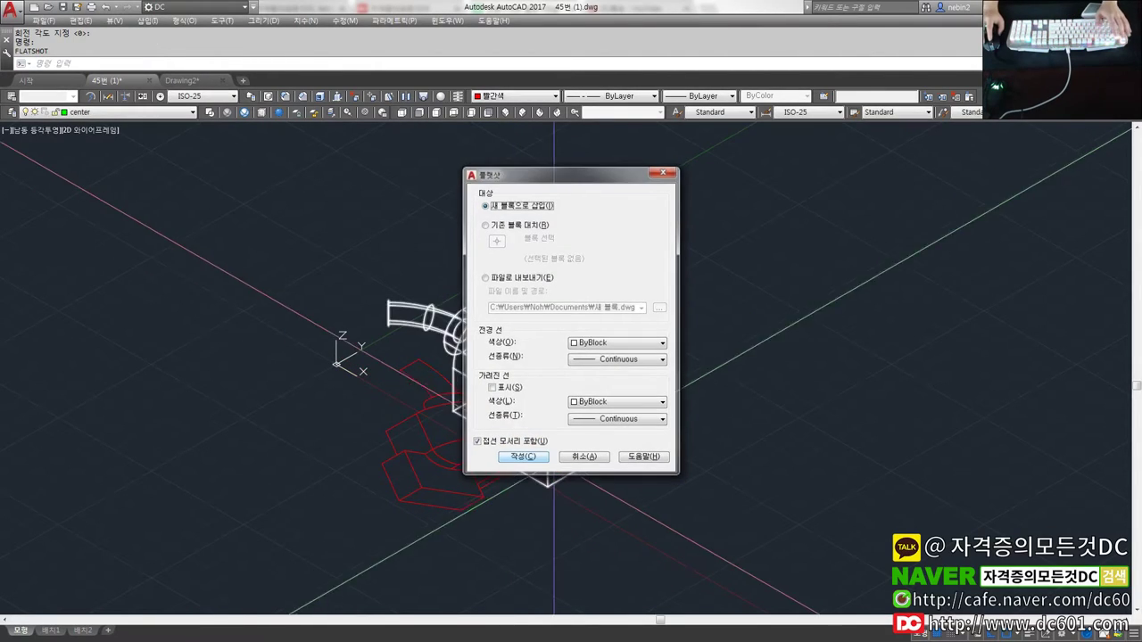
# Copy the flattened isometric projection and bring up the Drawing2 sheet.
pyautogui.press('Escape')
pyautogui.click(665, 427)
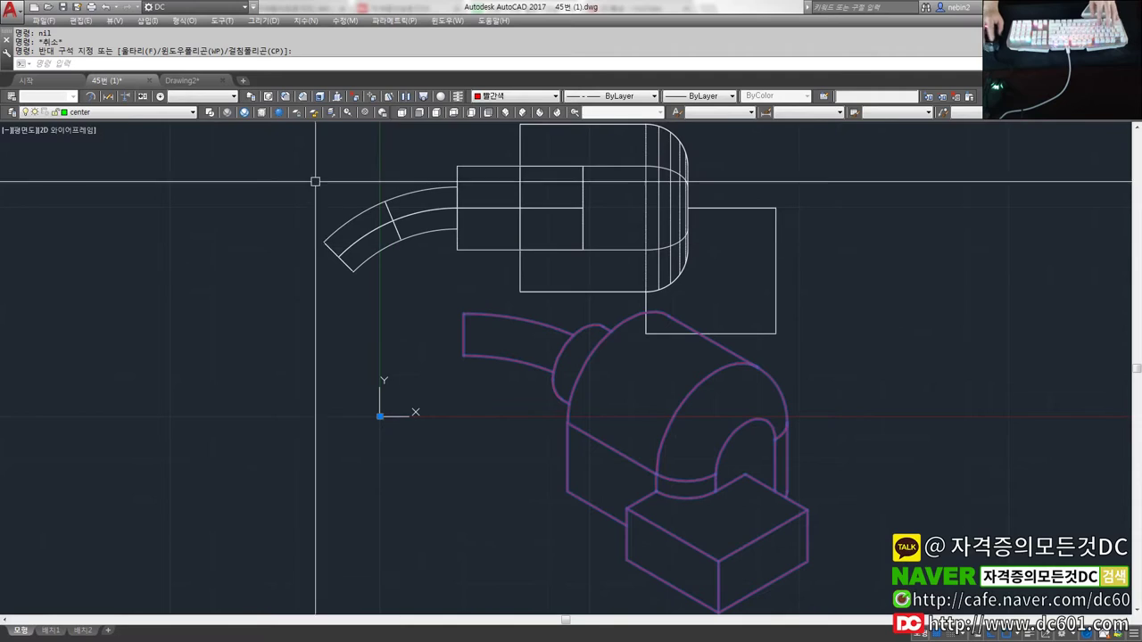
pyautogui.press('Escape')
pyautogui.click(182, 81)
# Paste the isometric view at upper right and put all views on layer PH-4A8.
pyautogui.hotkey('ctrl', 'v')
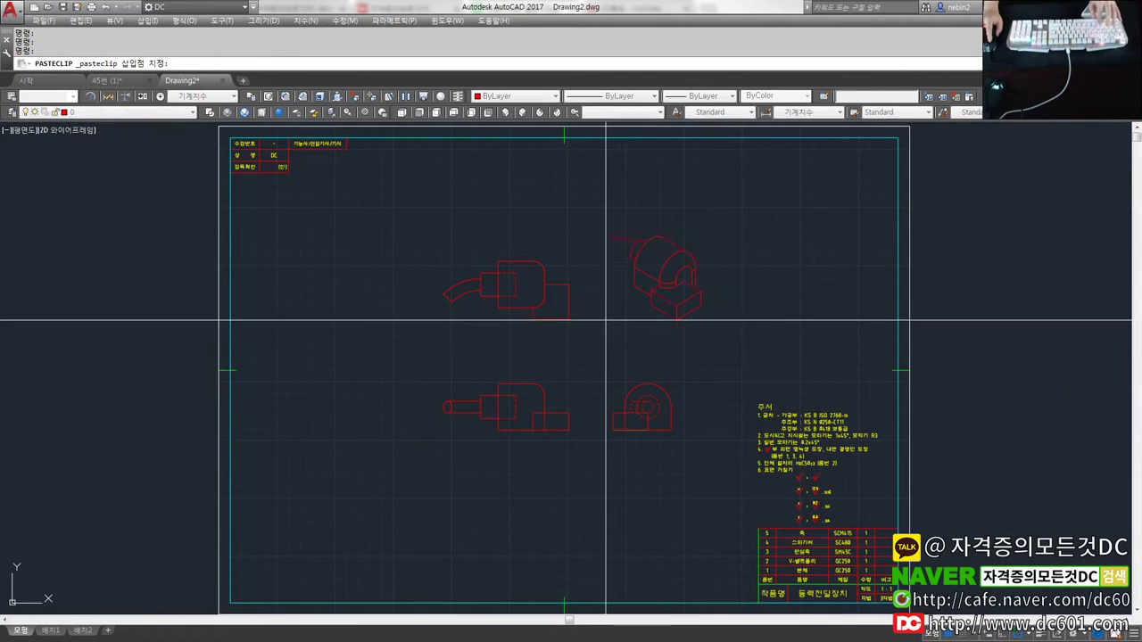
pyautogui.click(601, 341)
pyautogui.click(706, 446)
pyautogui.click(328, 193)
pyautogui.click(166, 111)
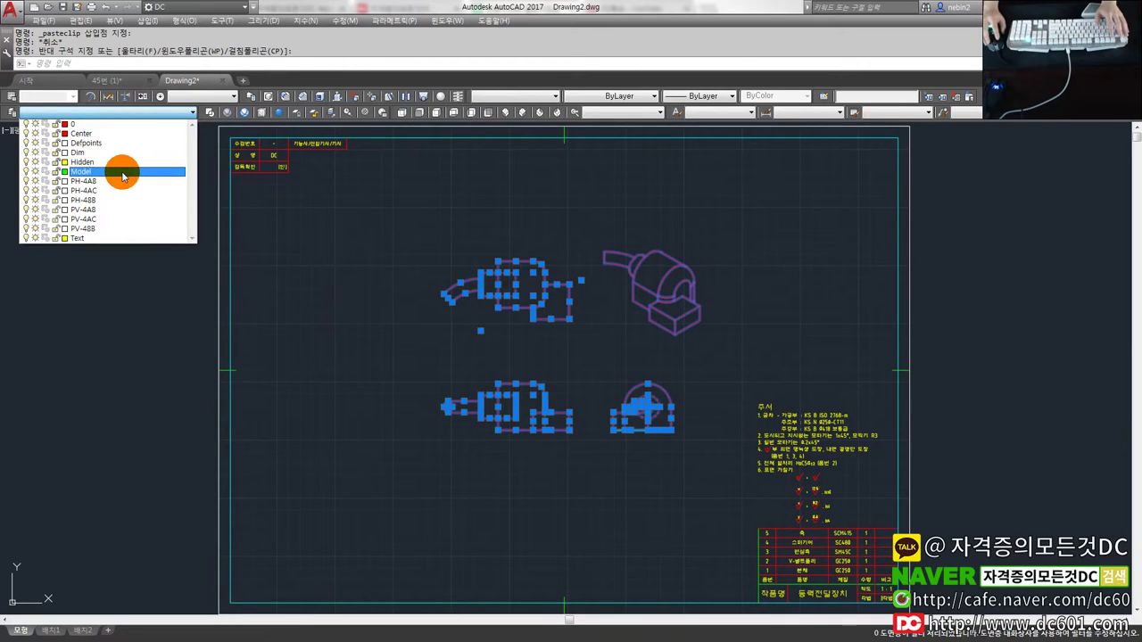
pyautogui.click(133, 185)
pyautogui.press('Escape')
pyautogui.scroll(3, 535, 268)
pyautogui.scroll(-3, 641, 353)
# Explode all the views with X and move the resulting lines onto the Model layer.
pyautogui.click(688, 396)
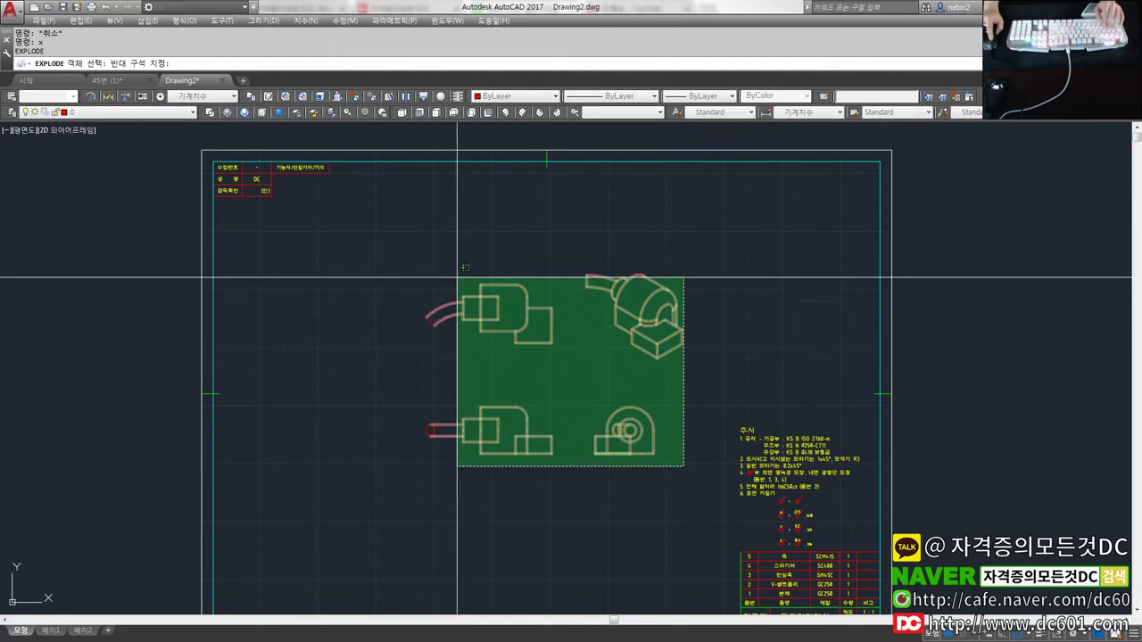
pyautogui.click(459, 217)
pyautogui.write('x')
pyautogui.press('Return')
pyautogui.click(714, 485)
pyautogui.click(366, 241)
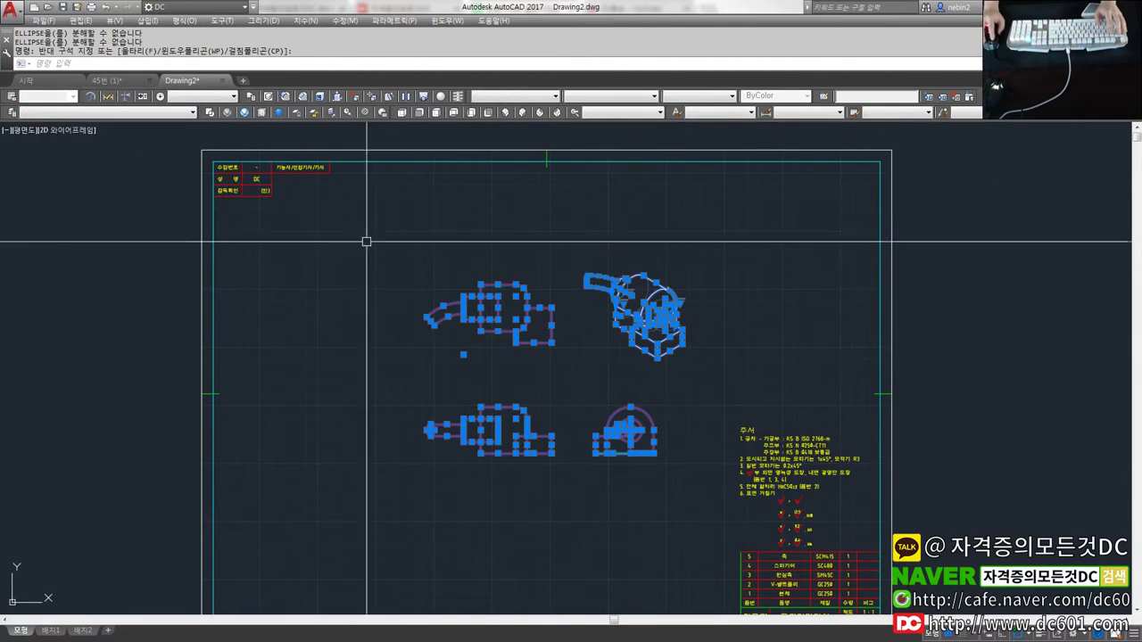
pyautogui.click(148, 112)
pyautogui.click(95, 168)
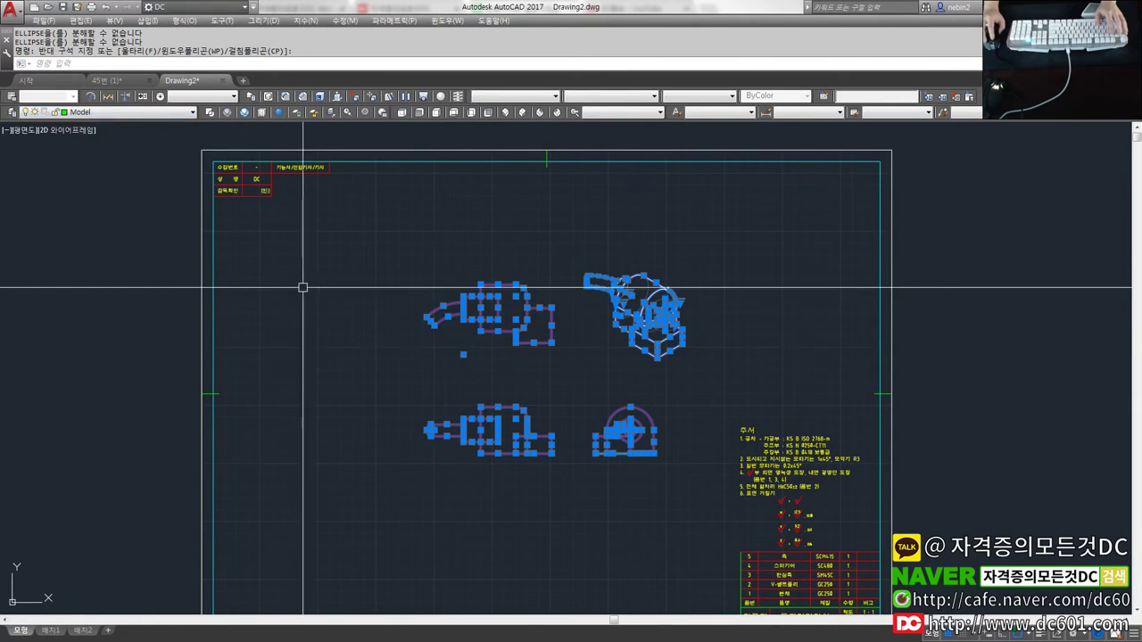
pyautogui.press('Escape')
# Set the colour of all four views to ByLayer so their lines turn green.
pyautogui.click(565, 370)
pyautogui.click(498, 308)
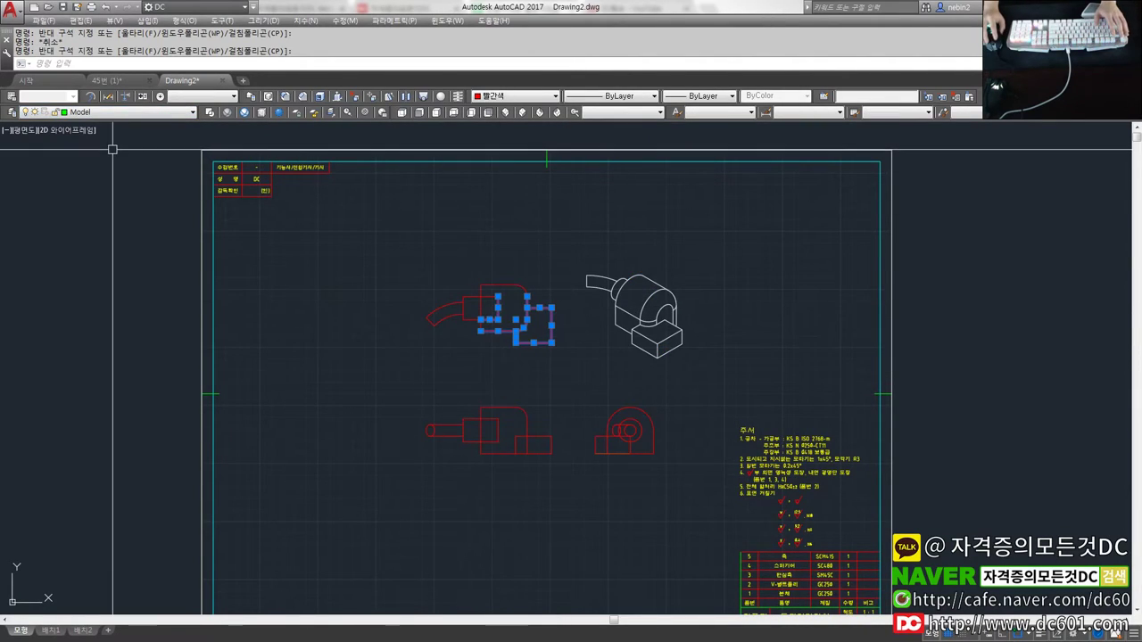
pyautogui.scroll(2, 545, 331)
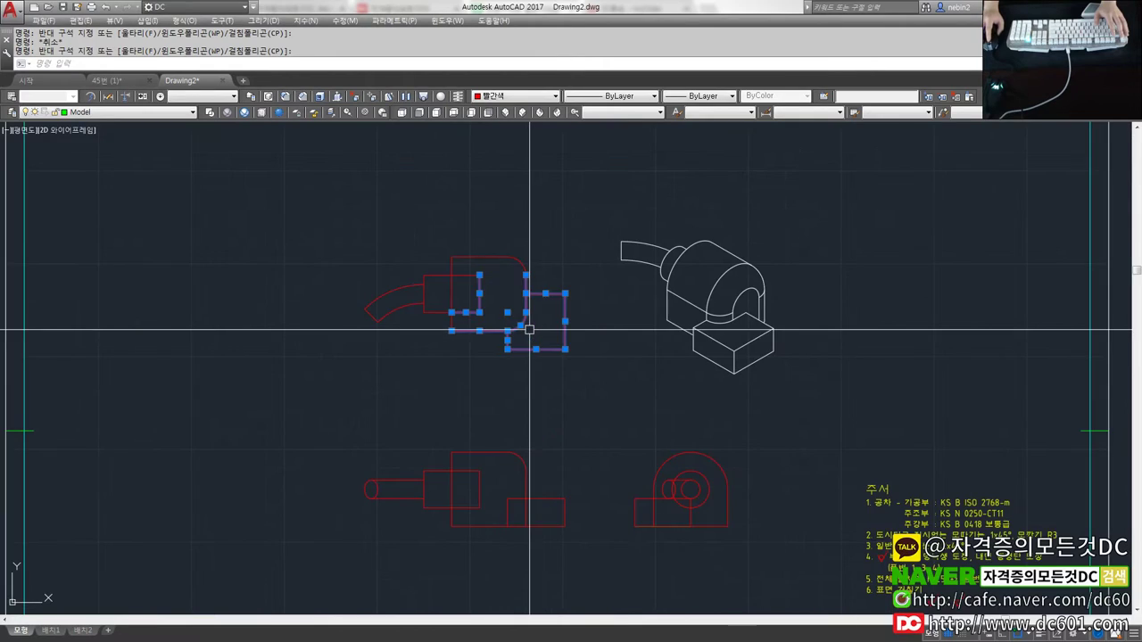
pyautogui.press('Escape')
pyautogui.click(852, 553)
pyautogui.click(363, 227)
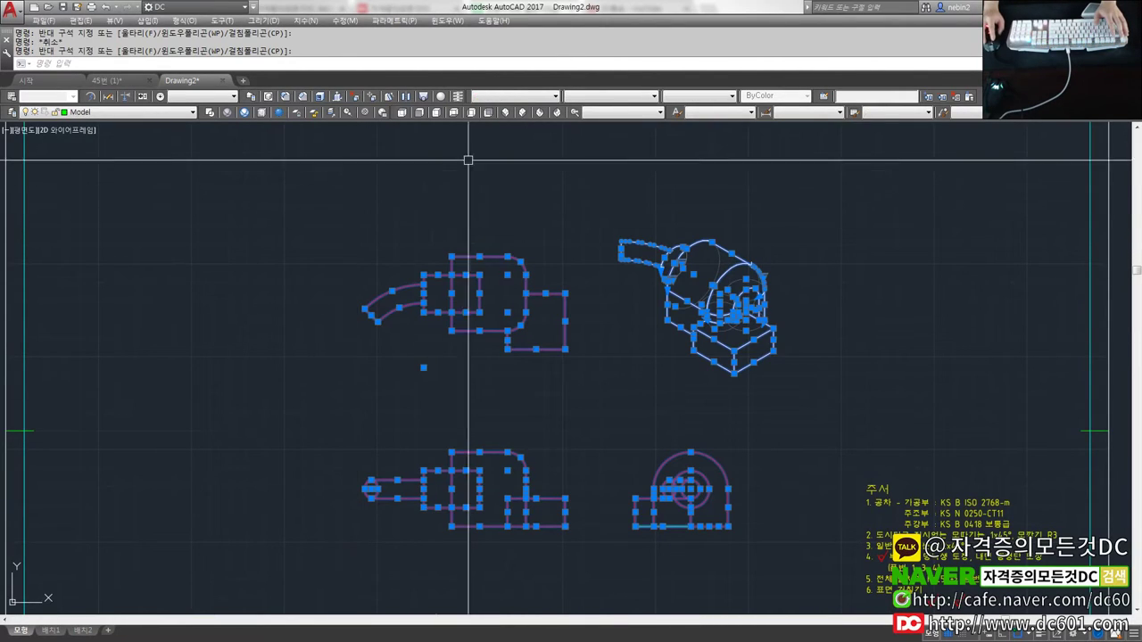
pyautogui.click(525, 97)
pyautogui.click(517, 110)
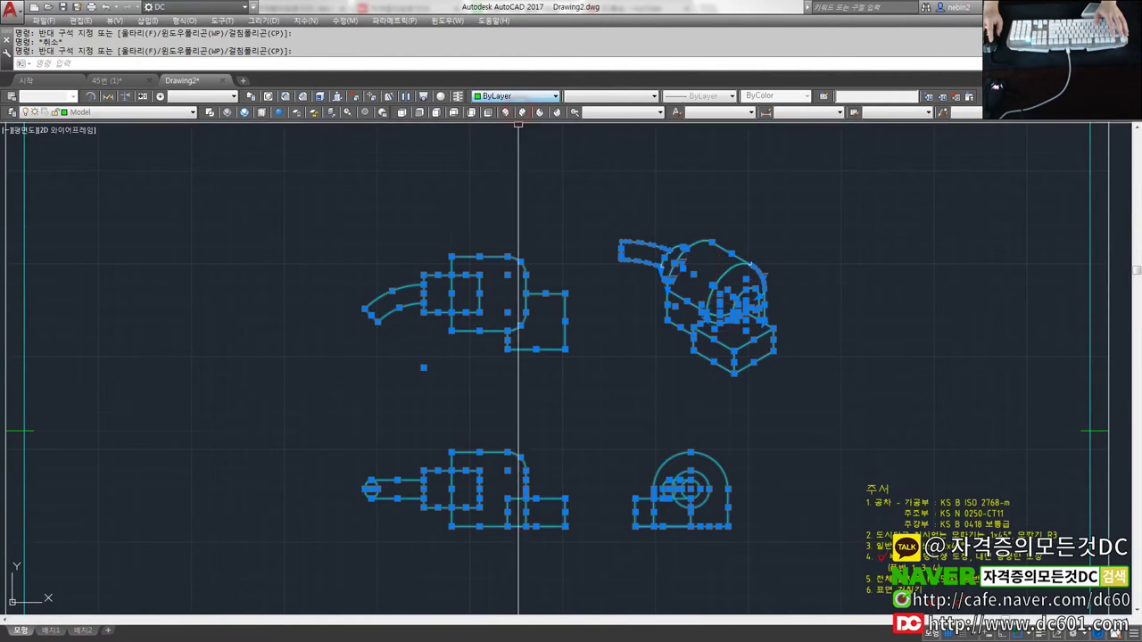
pyautogui.press('Escape')
pyautogui.scroll(1, 530, 304)
pyautogui.scroll(1, 530, 308)
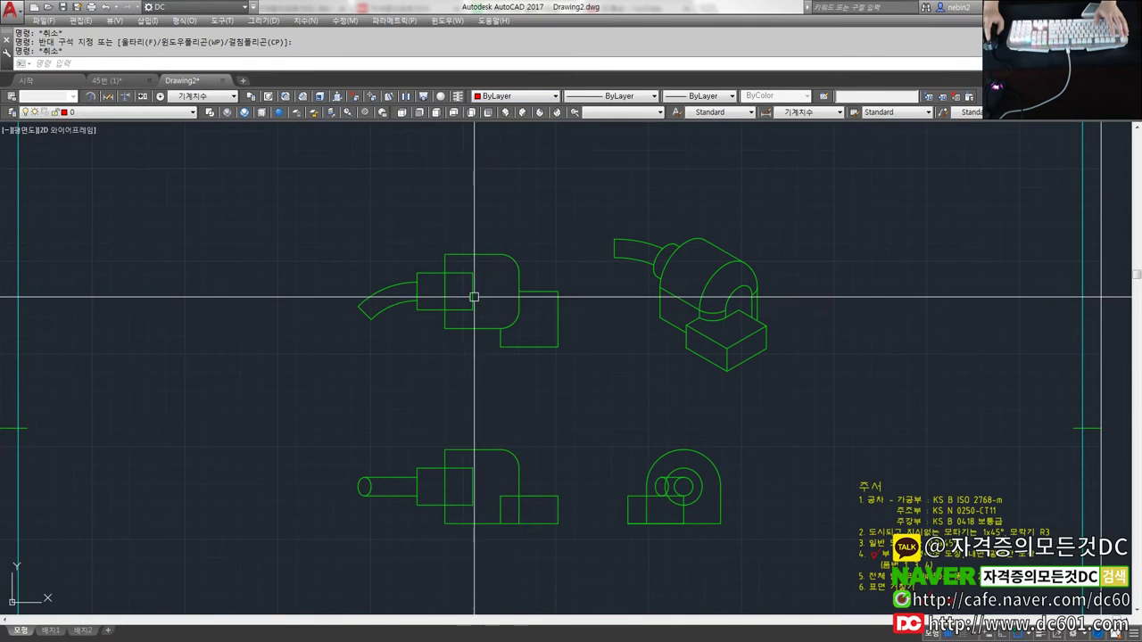
# Check a vertical line in the left view, then return to the 45번 (1) drawing and the browser.
pyautogui.click(467, 293)
pyautogui.scroll(-5, 515, 289)
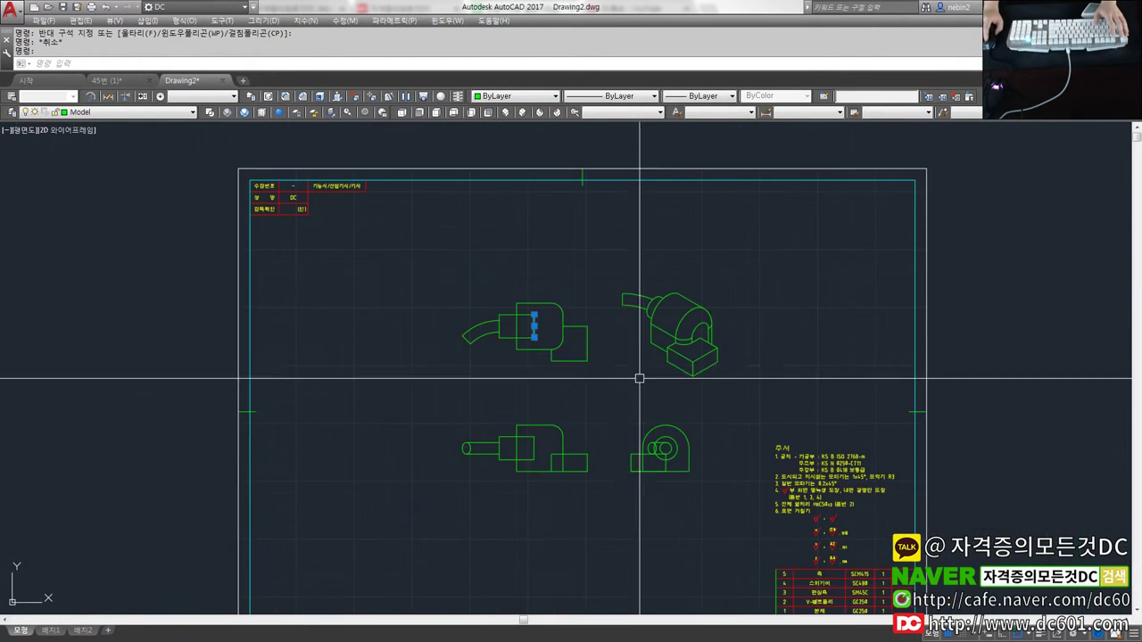
pyautogui.press('Escape')
pyautogui.scroll(1, 675, 401)
pyautogui.scroll(2, 643, 412)
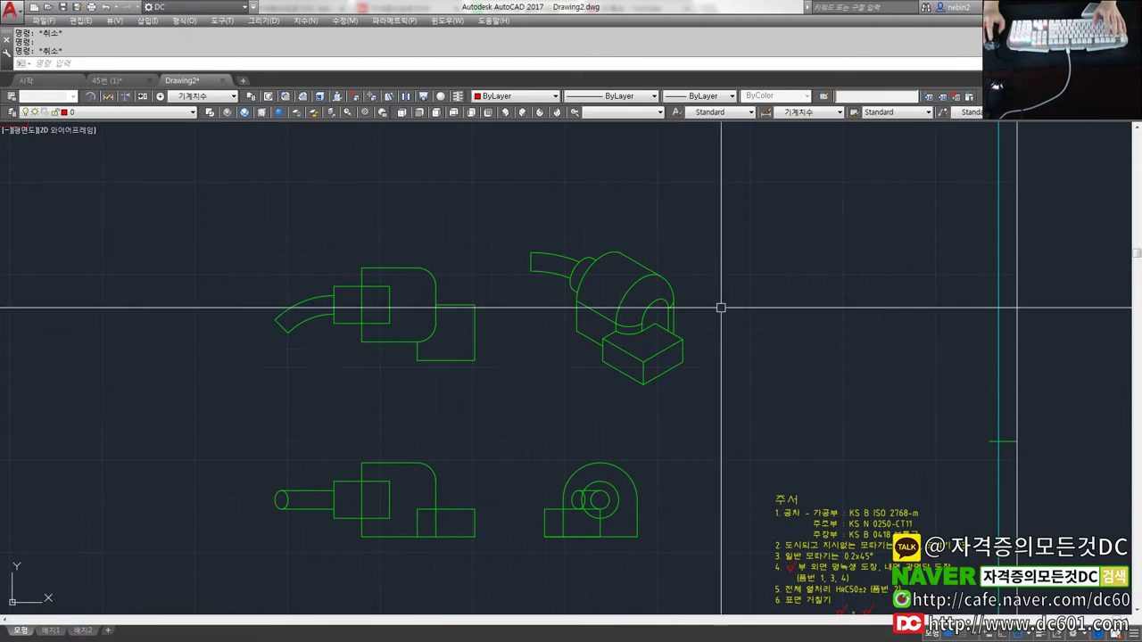
pyautogui.click(106, 80)
pyautogui.scroll(-4, 437, 260)
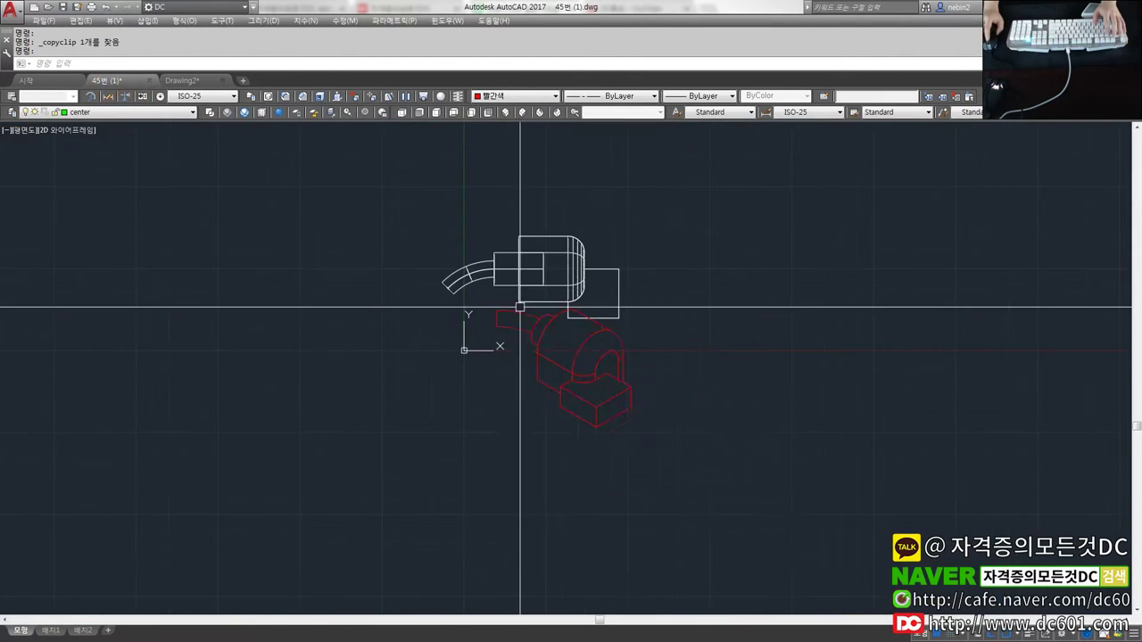
pyautogui.scroll(-2, 517, 237)
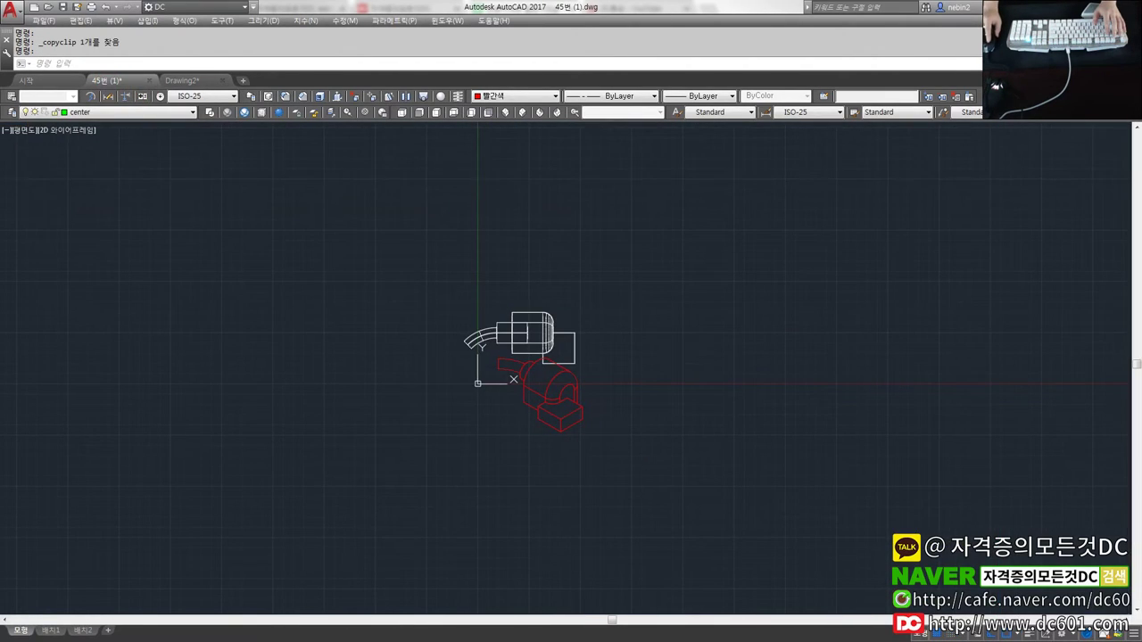
pyautogui.hotkey('alt', 'Tab')
# On dc601.com, look through the Q&A and 1:1 drawing review boards.
pyautogui.click(428, 13)
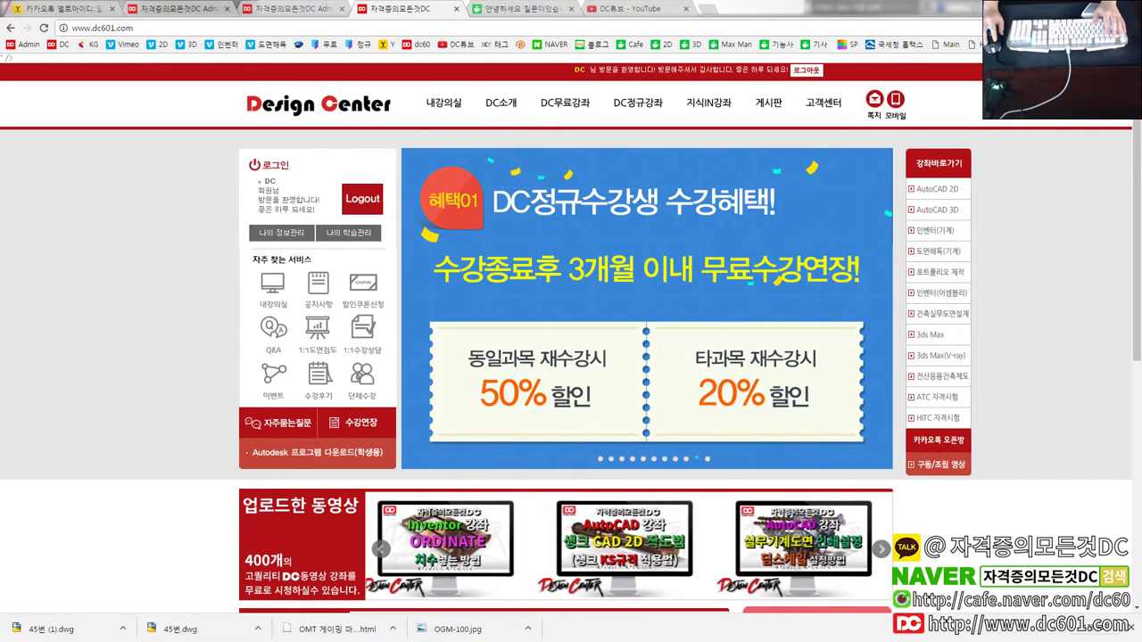
pyautogui.click(271, 333)
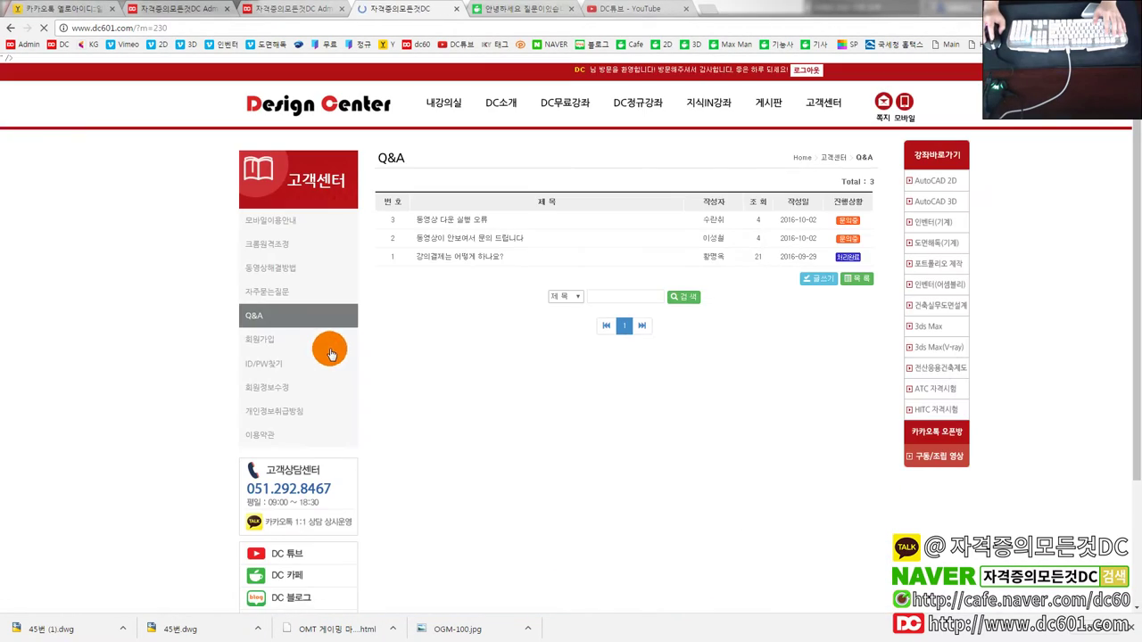
pyautogui.click(313, 109)
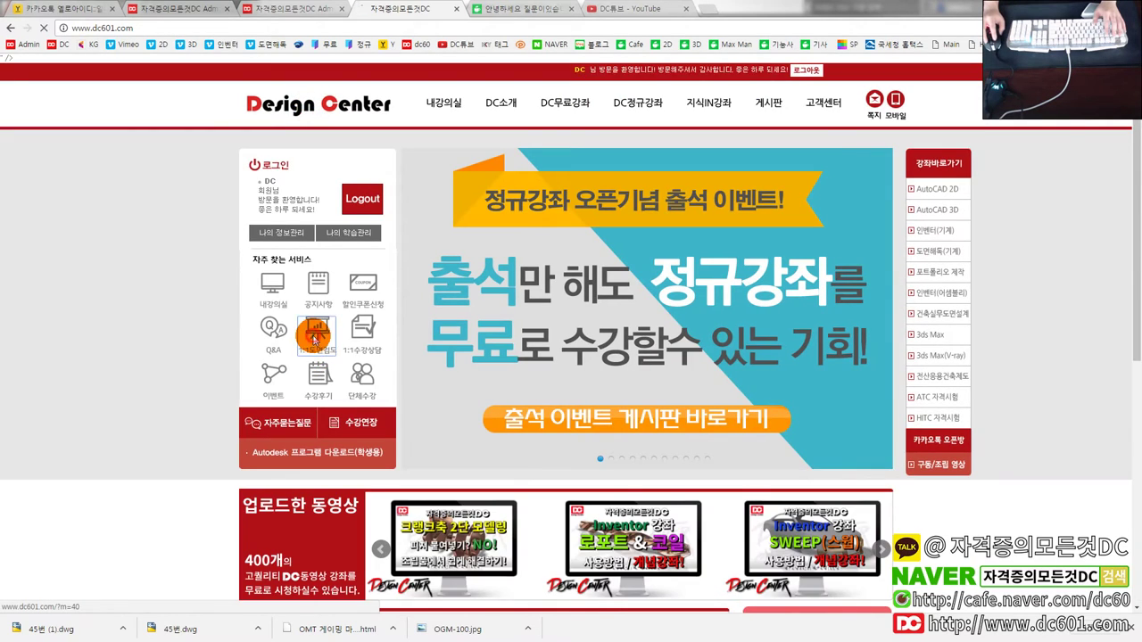
pyautogui.click(316, 331)
pyautogui.click(323, 107)
# Open the 이벤트 board and scroll through its event list.
pyautogui.click(273, 378)
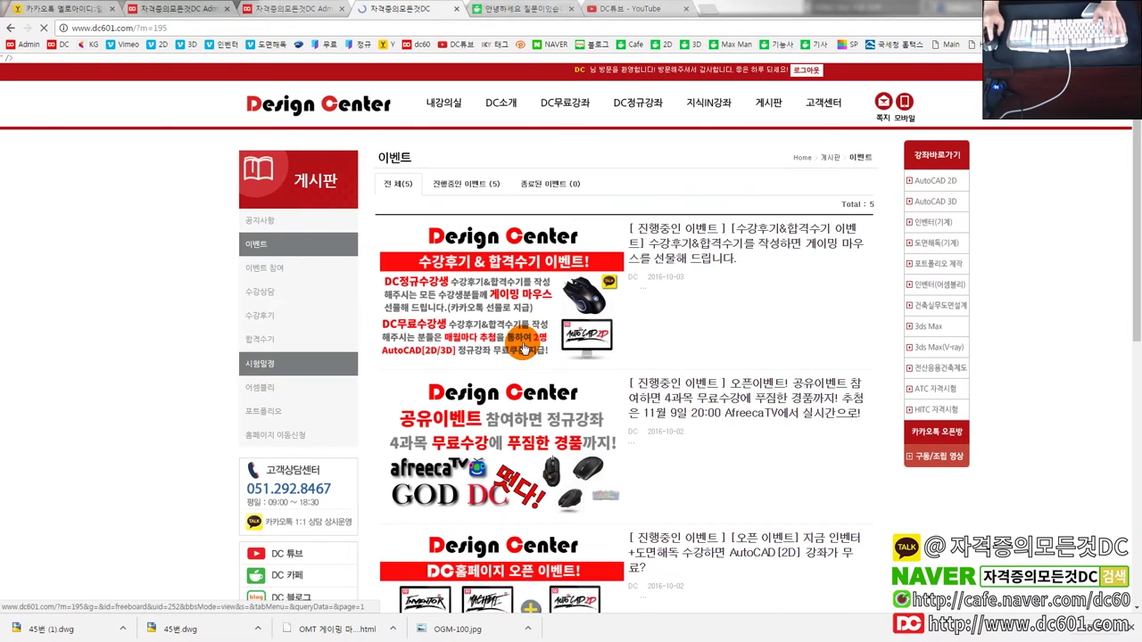
pyautogui.scroll(-2, 675, 376)
pyautogui.scroll(-1, 676, 376)
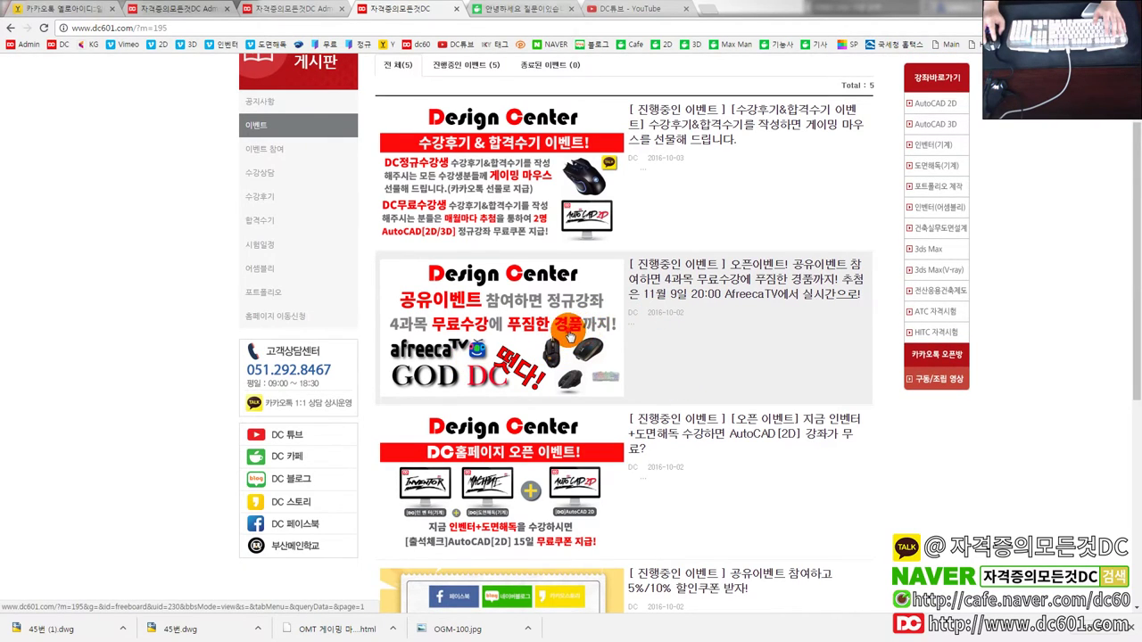
# Read through the sharing event post, then go back to the 이벤트 list.
pyautogui.click(569, 335)
pyautogui.scroll(-2, 711, 349)
pyautogui.scroll(-5, 1101, 326)
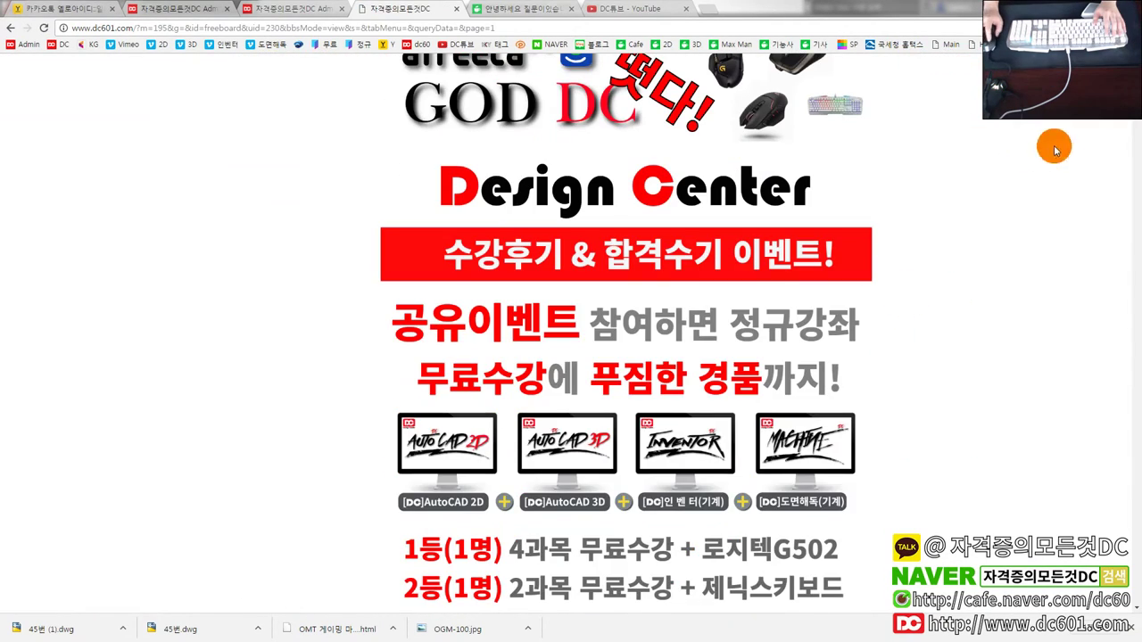
pyautogui.scroll(-5, 1117, 247)
pyautogui.scroll(-5, 1117, 237)
pyautogui.scroll(-5, 1120, 211)
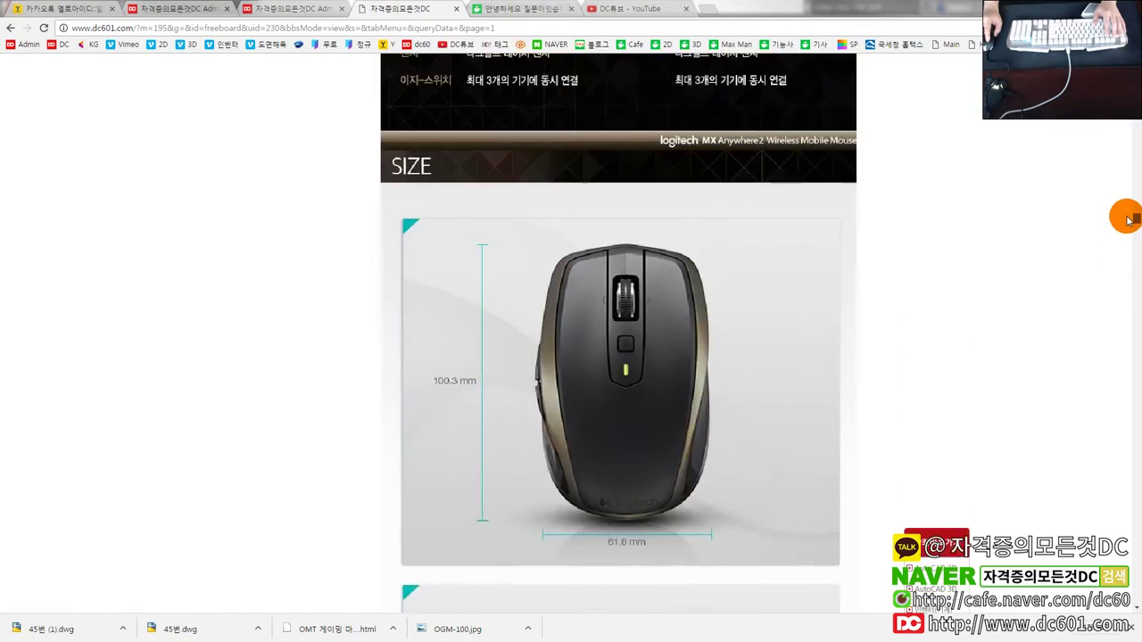
pyautogui.scroll(-5, 1132, 207)
pyautogui.moveTo(1131, 207)
pyautogui.mouseDown()
pyautogui.moveTo(1135, 370)
pyautogui.moveTo(1137, 330)
pyautogui.mouseUp()
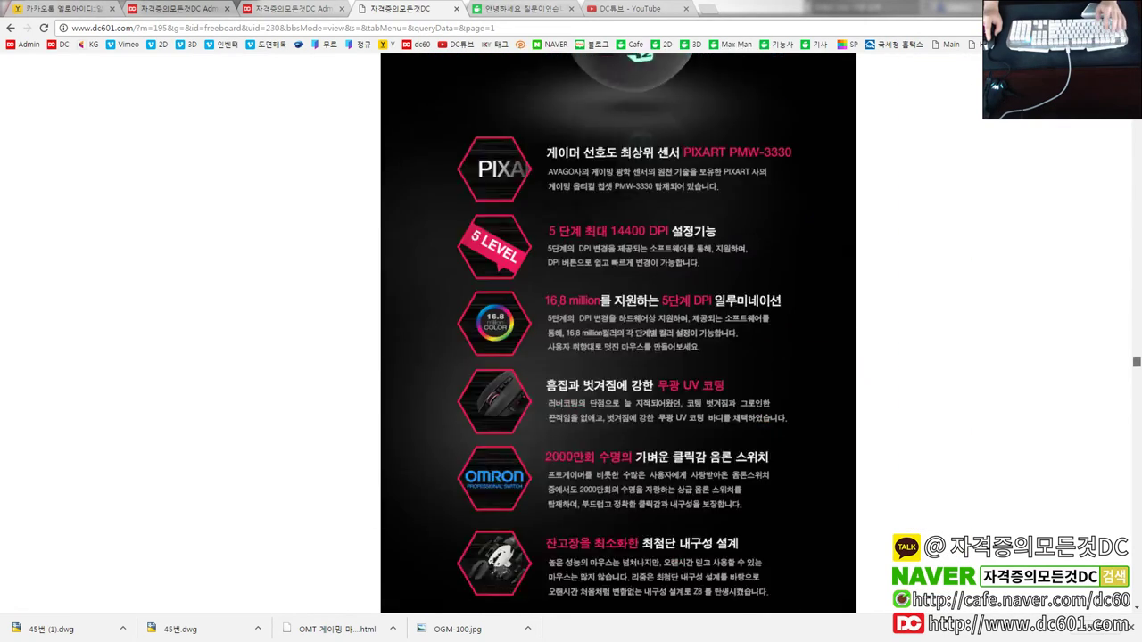
pyautogui.moveTo(1137, 330); pyautogui.dragTo(1110, 420)
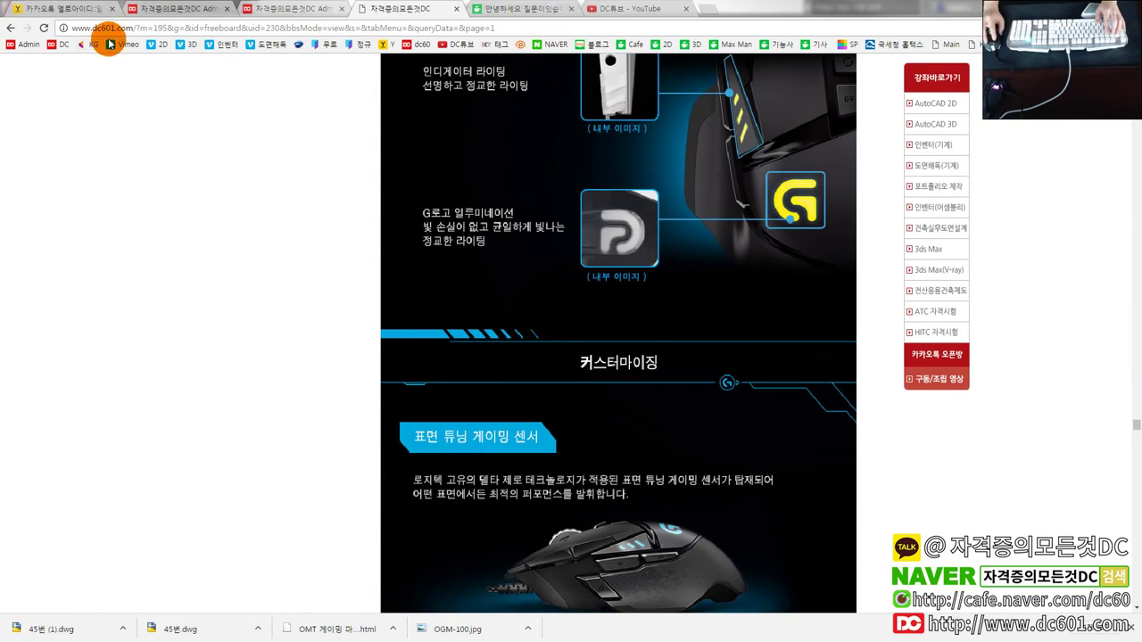
pyautogui.click(11, 28)
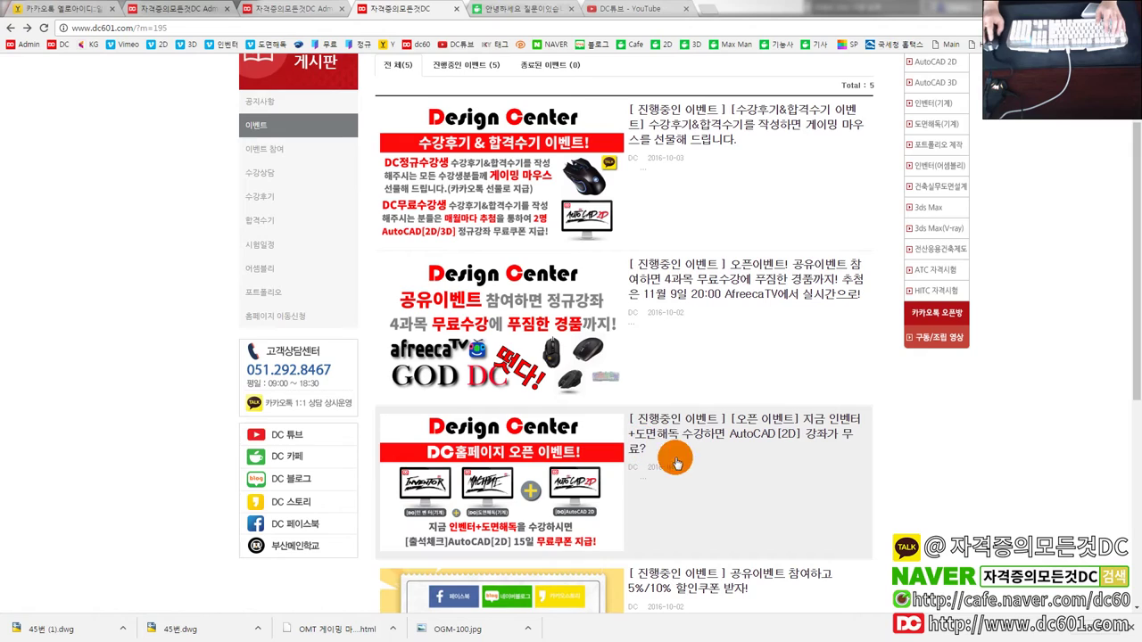
pyautogui.scroll(1, 691, 506)
pyautogui.scroll(-2, 692, 506)
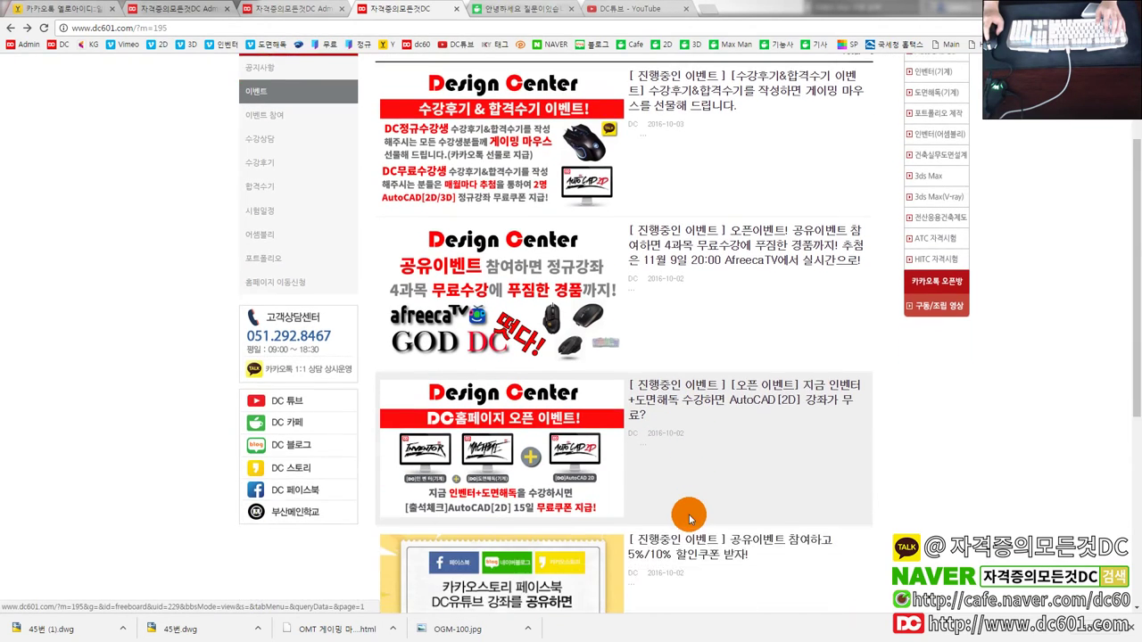
pyautogui.scroll(2, 692, 506)
pyautogui.scroll(1, 692, 516)
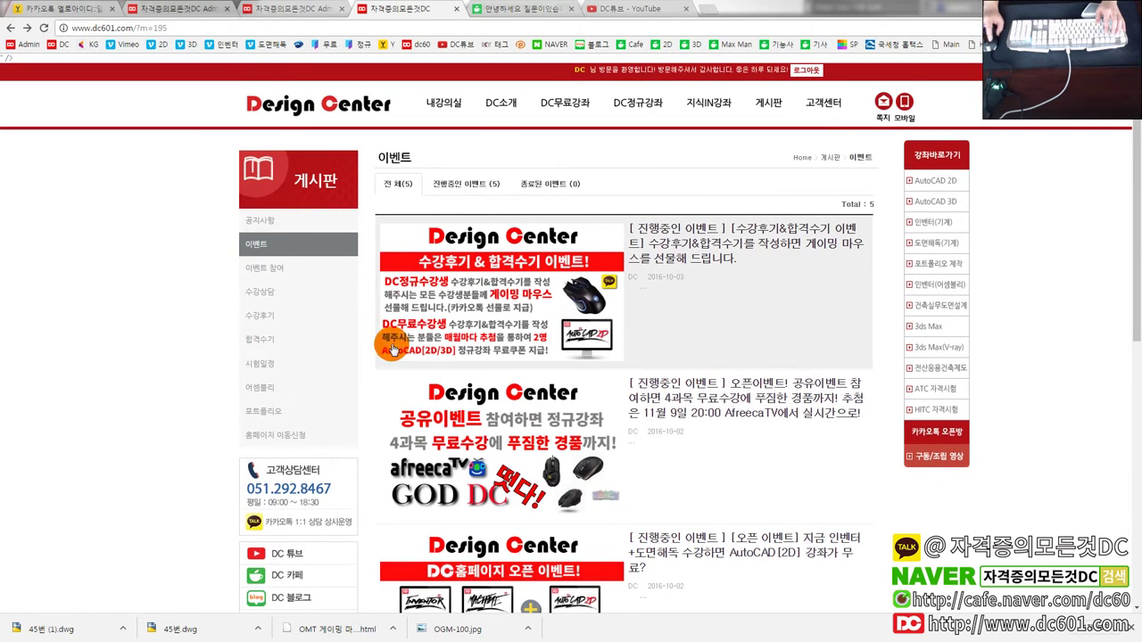